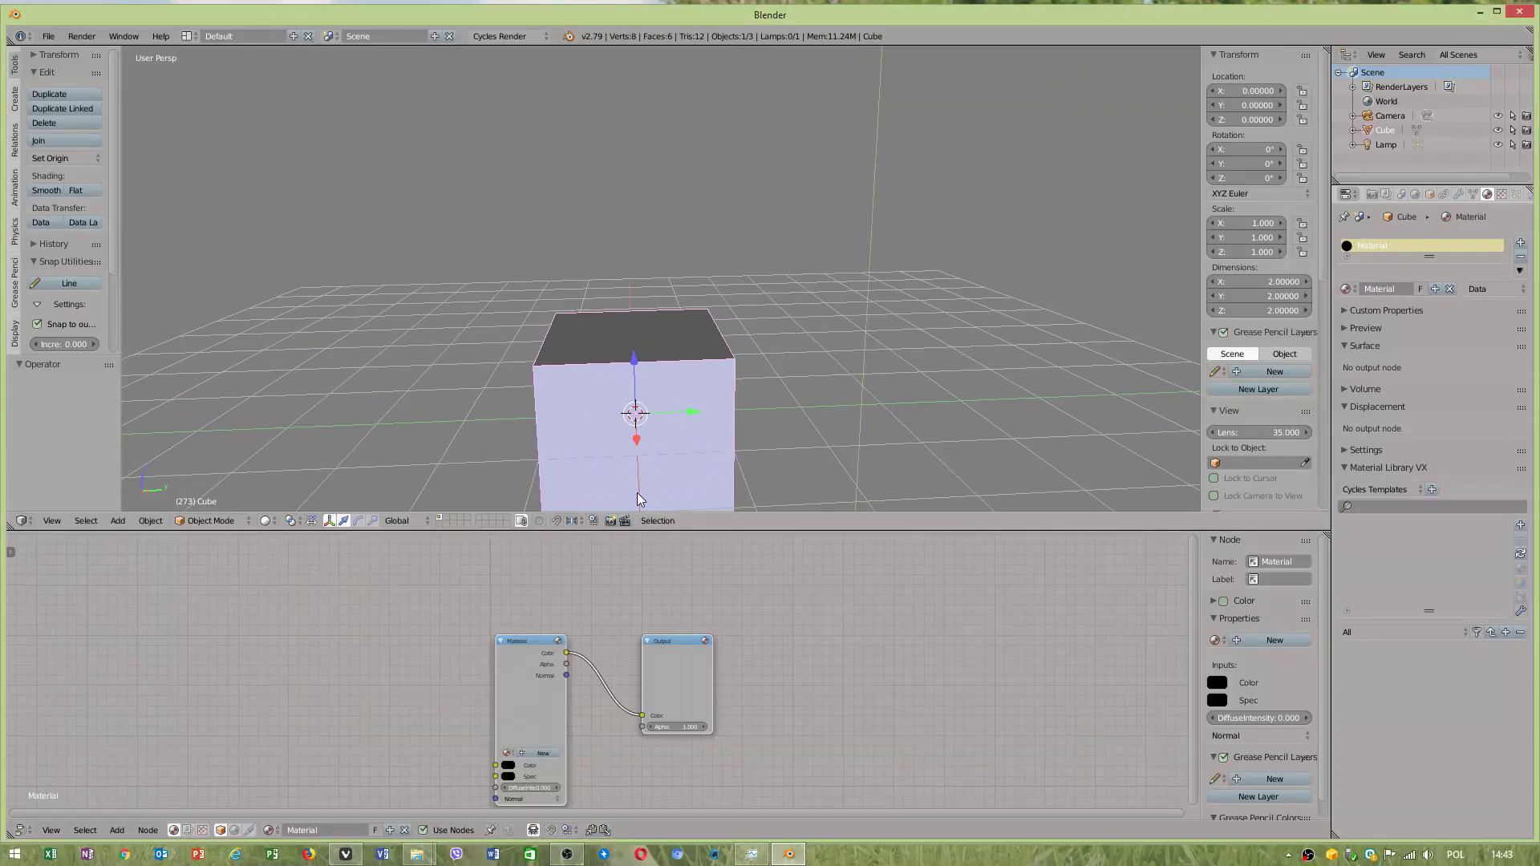
- Enlarge the 3D viewport and raise the cube about 1.63 units along the Z axis
left_click_drag(645, 532, 647, 628)
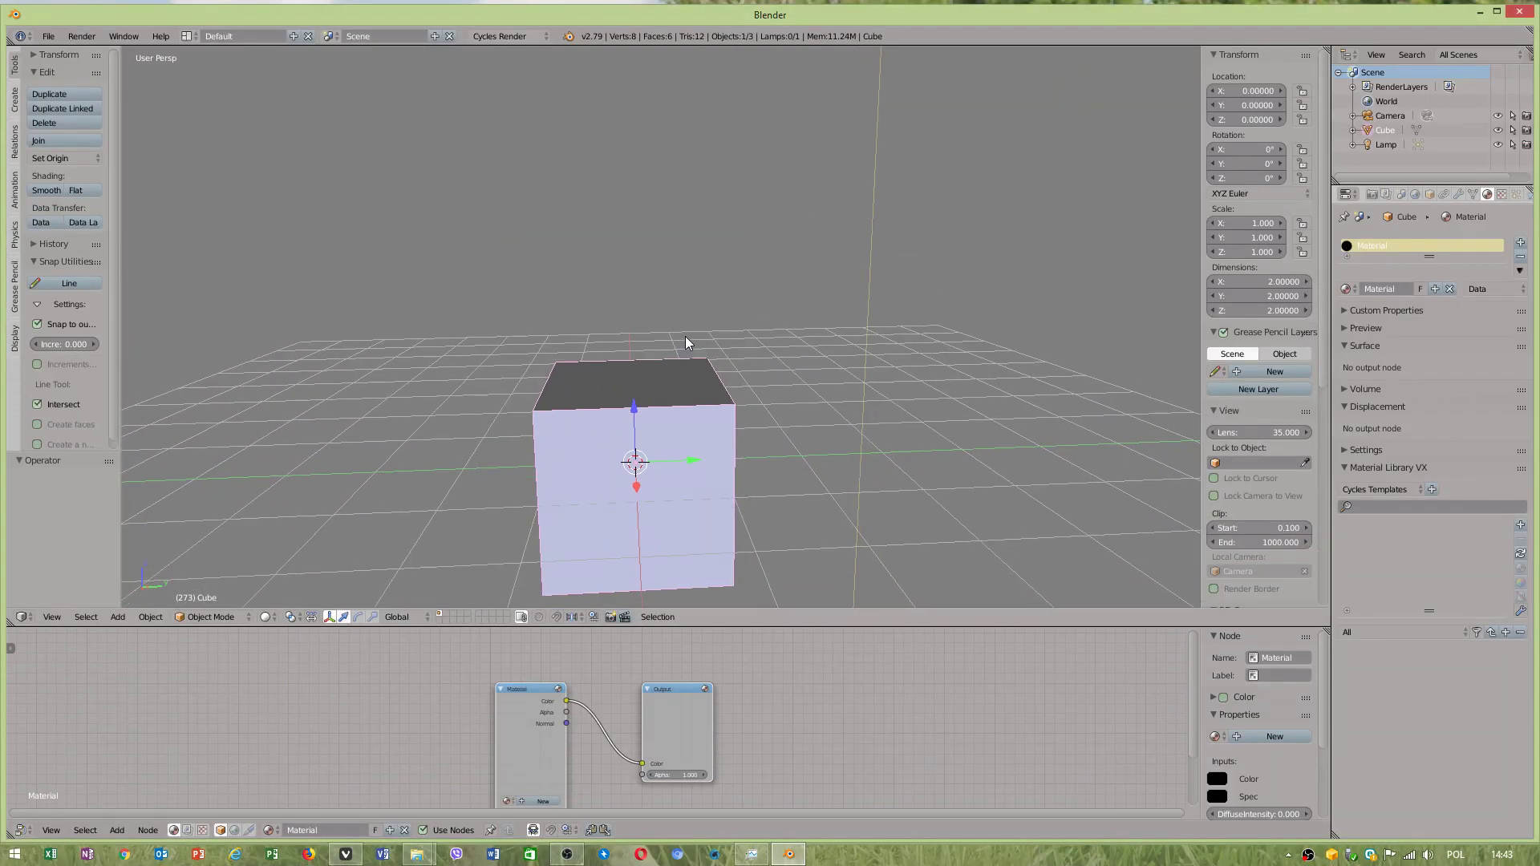
middle_click_drag(685, 335, 674, 324)
scroll(629, 388, "up", 1)
left_click_drag(626, 427, 636, 271)
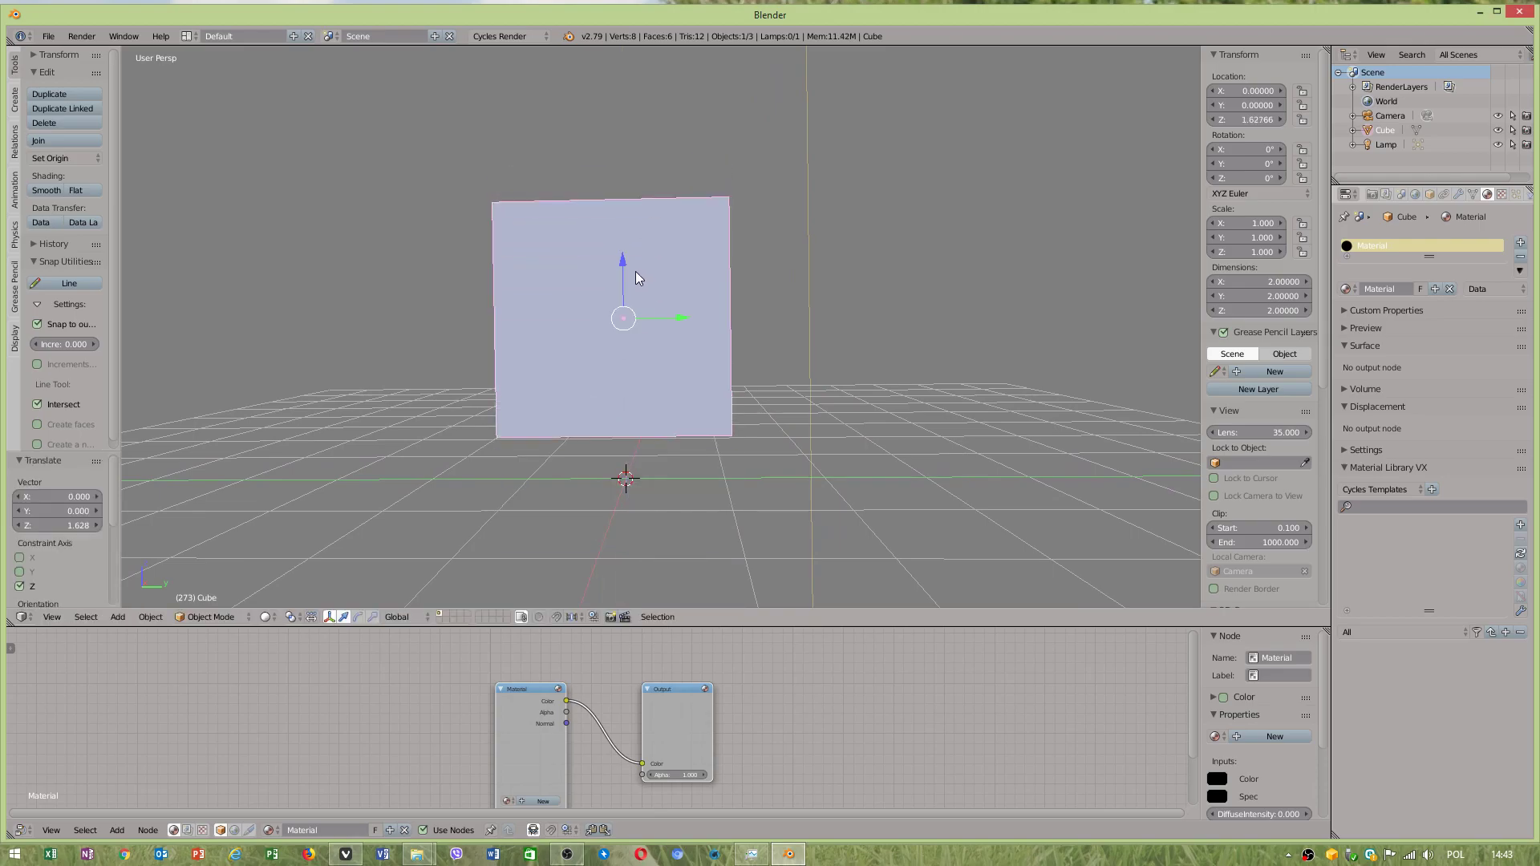
middle_click_drag(636, 271, 480, 427)
- Switch the cube to Edit Mode and keep the single perspective view
left_click(205, 617)
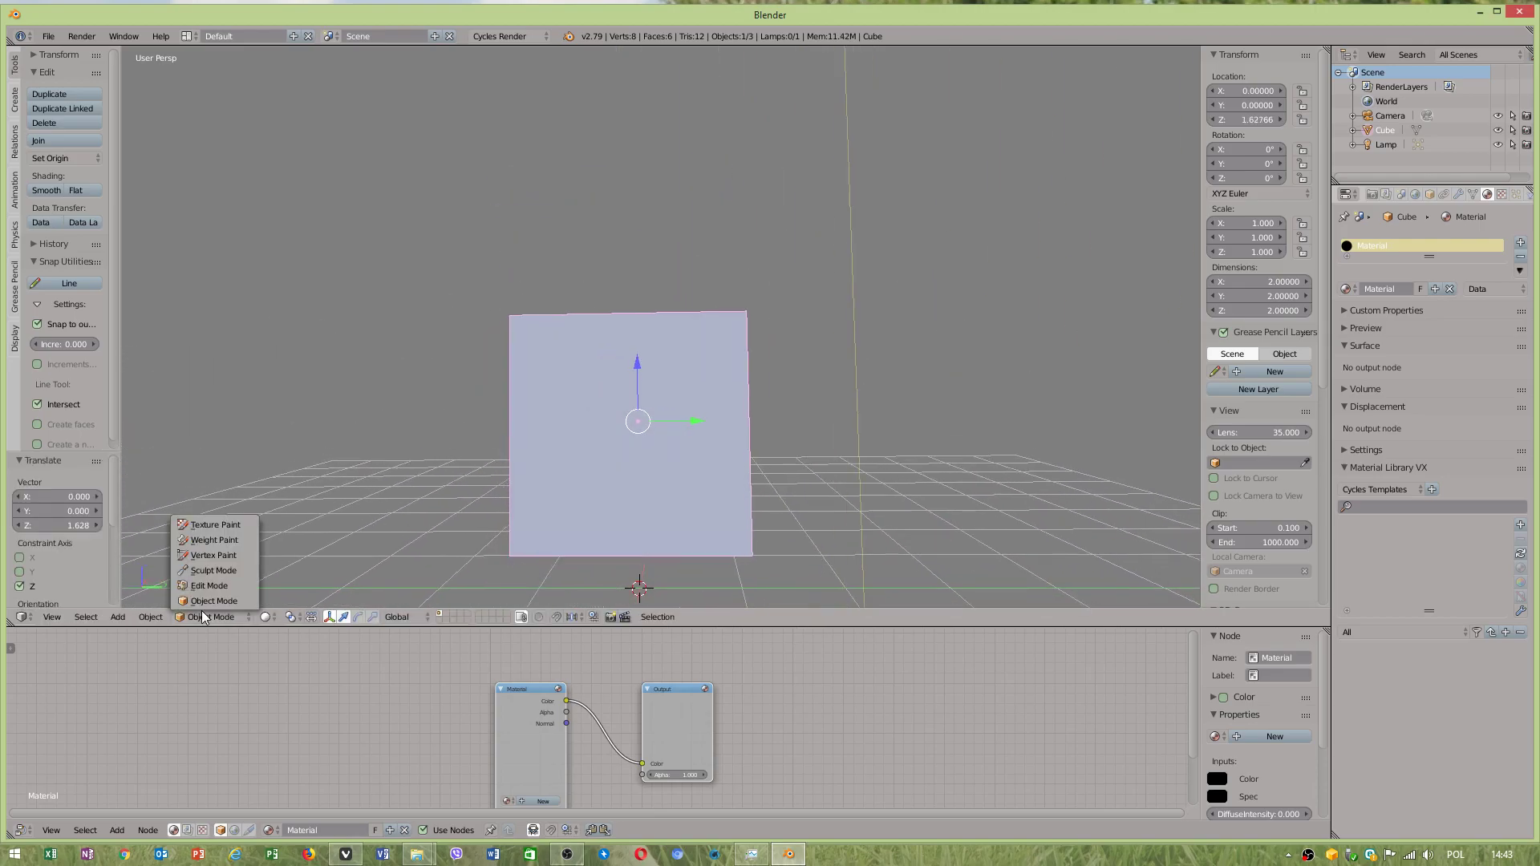
left_click(206, 586)
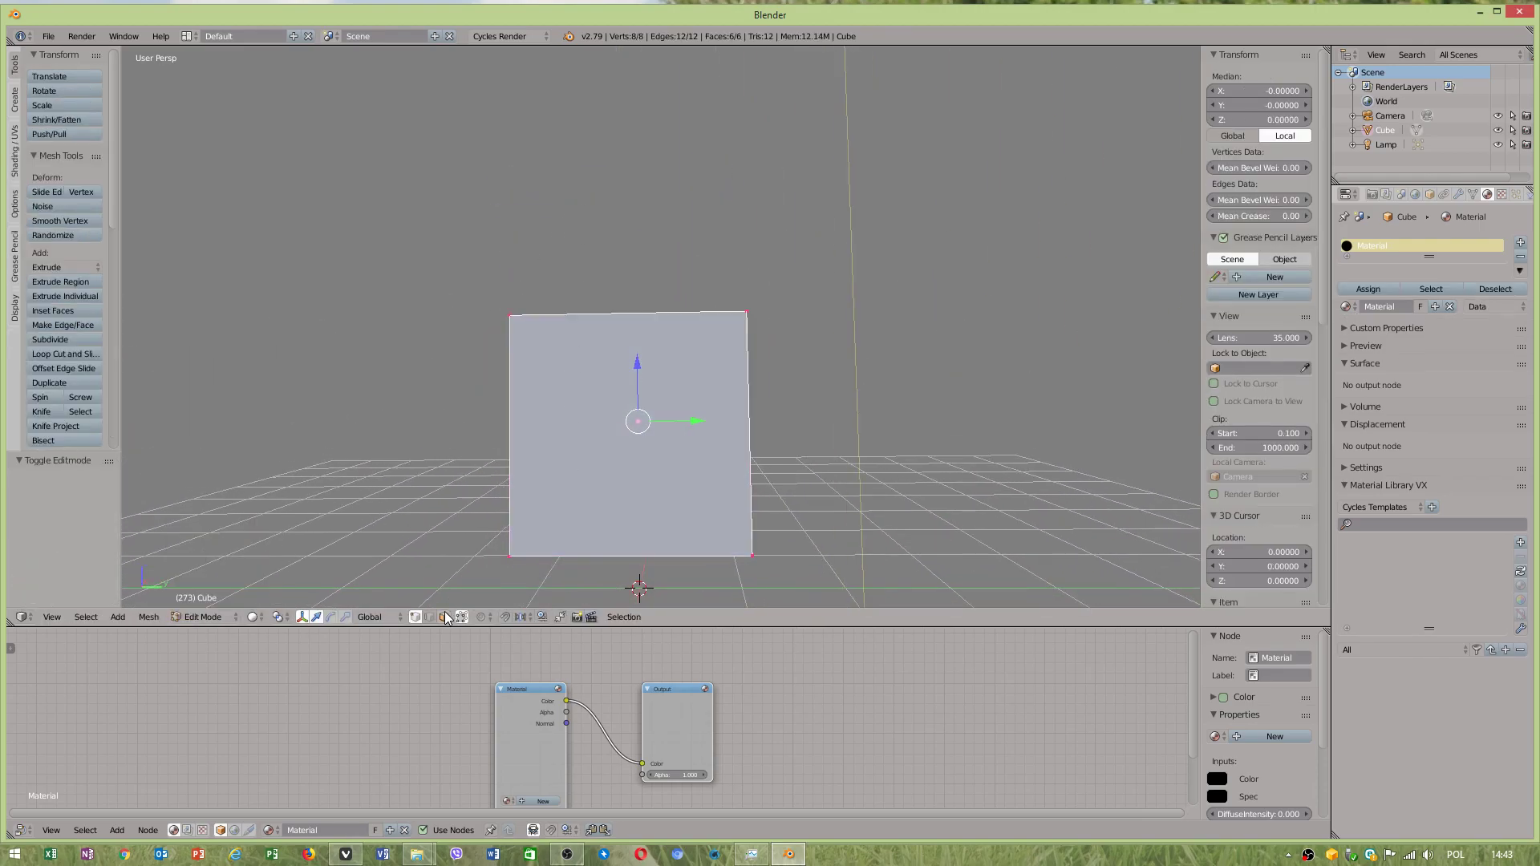
key("ctrl+alt+q")
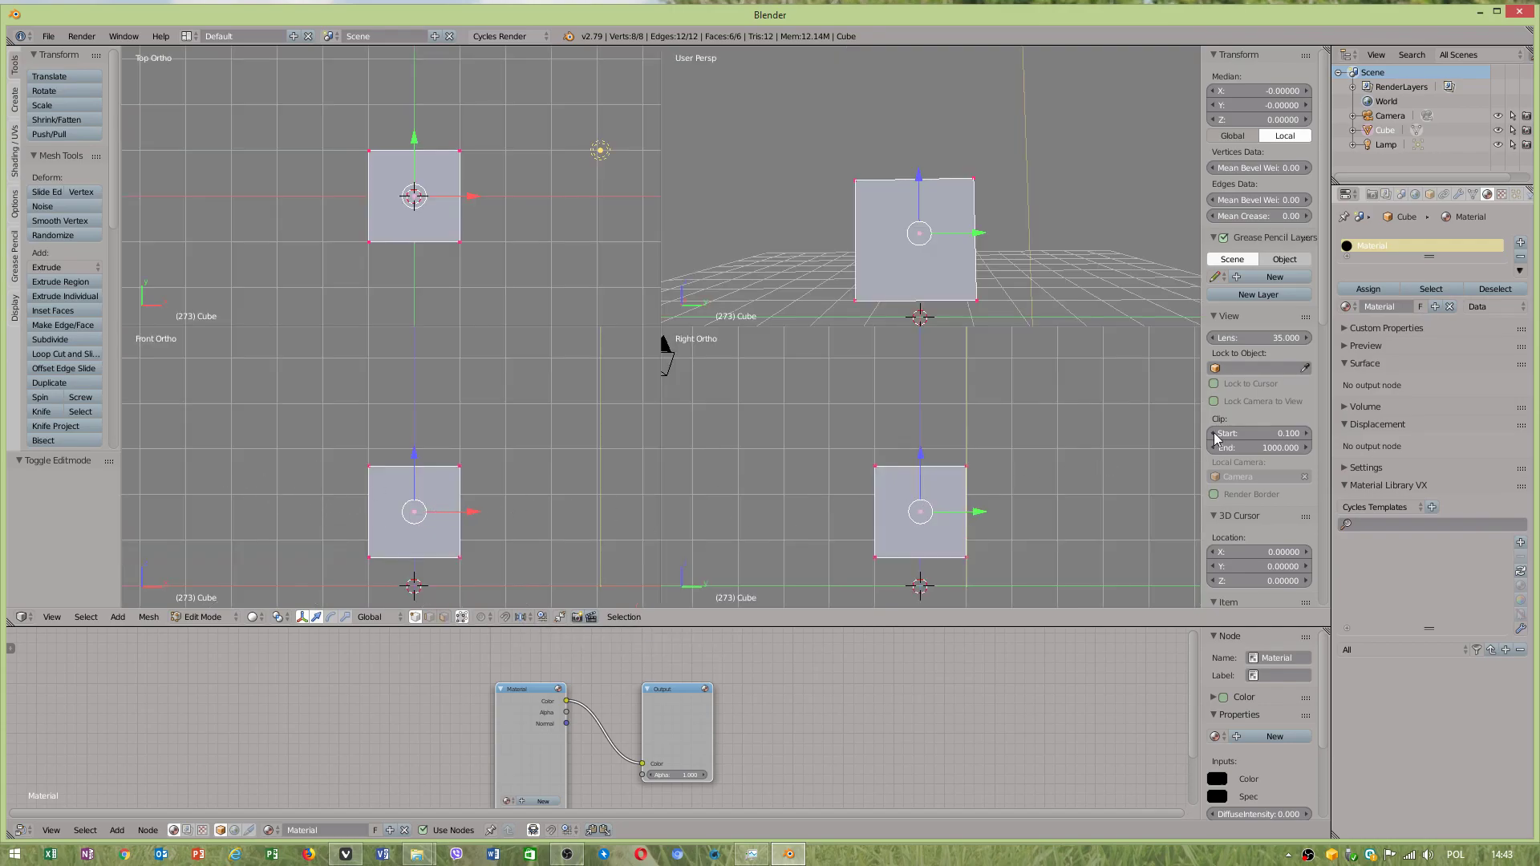
key("ctrl+alt+q")
middle_click_drag(711, 364, 634, 397)
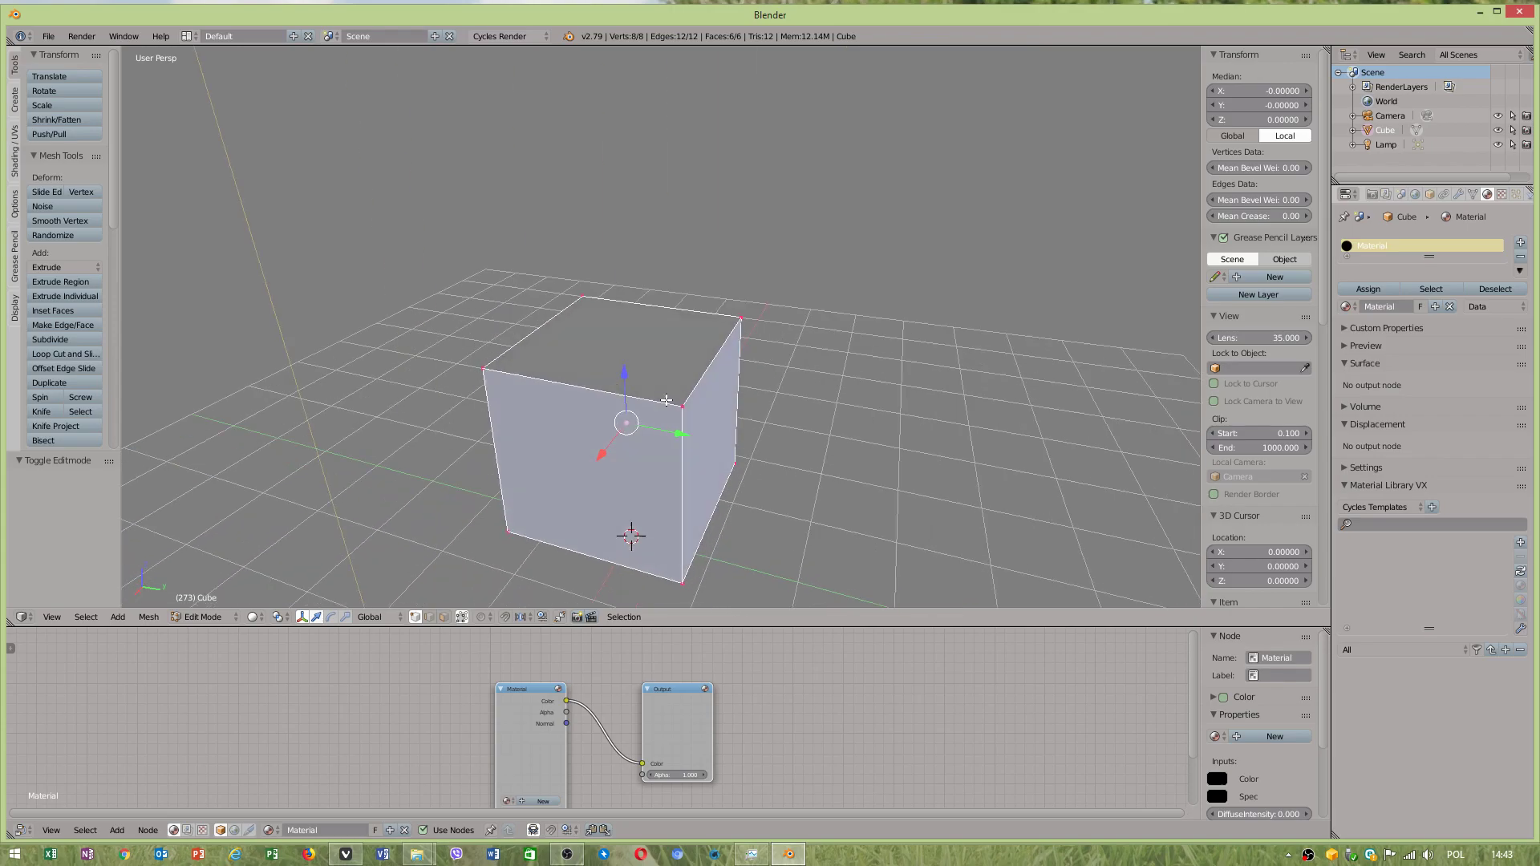
- Add a centred vertical loop cut around the cube and scale it by about 1.51 along X
key("ctrl+r")
left_click(623, 393)
right_click(623, 394)
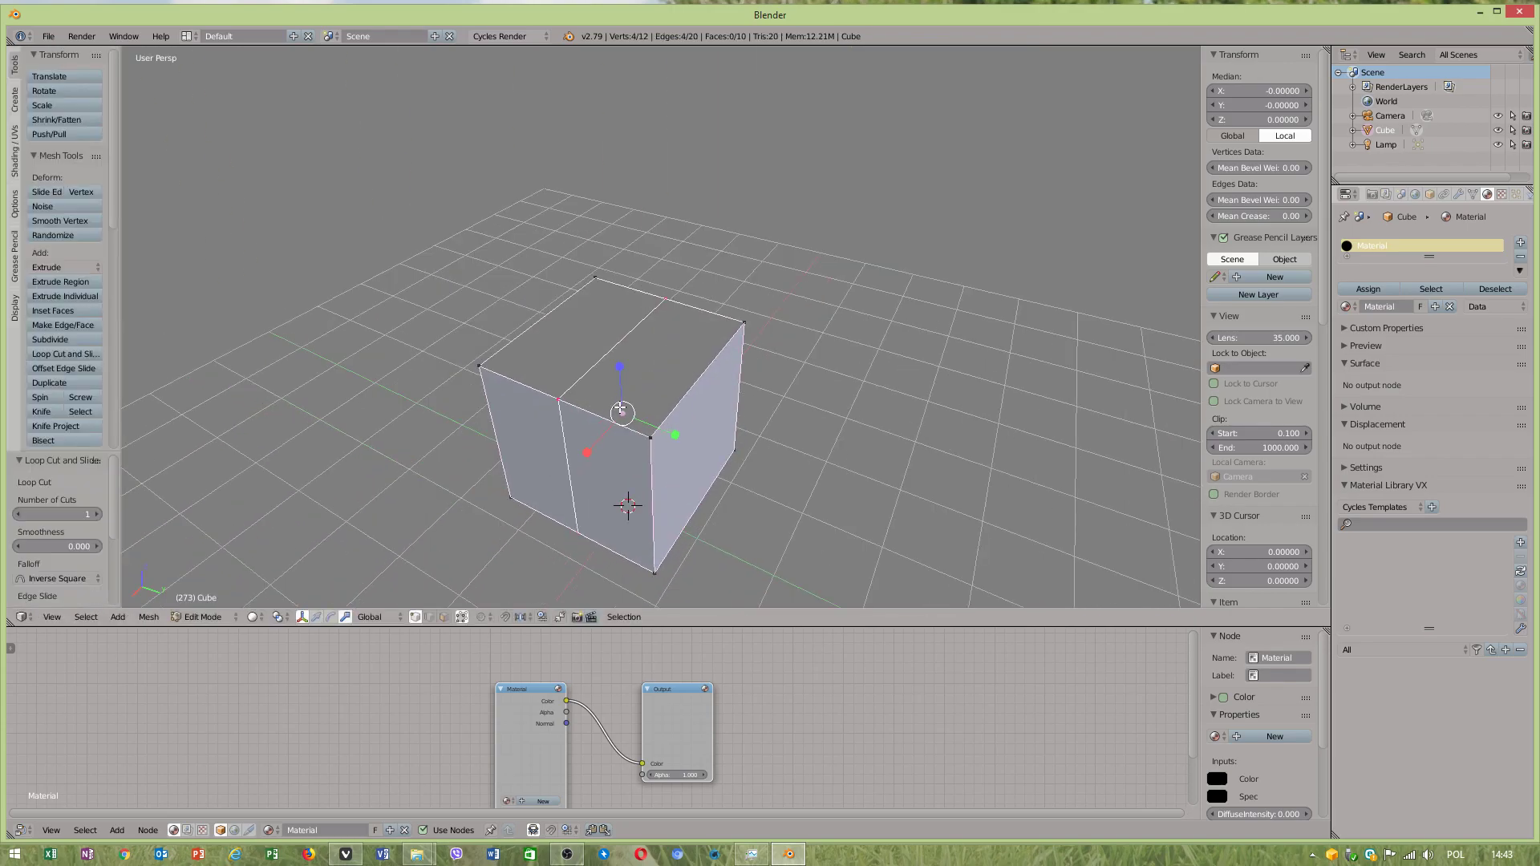
key("s")
left_click(589, 454)
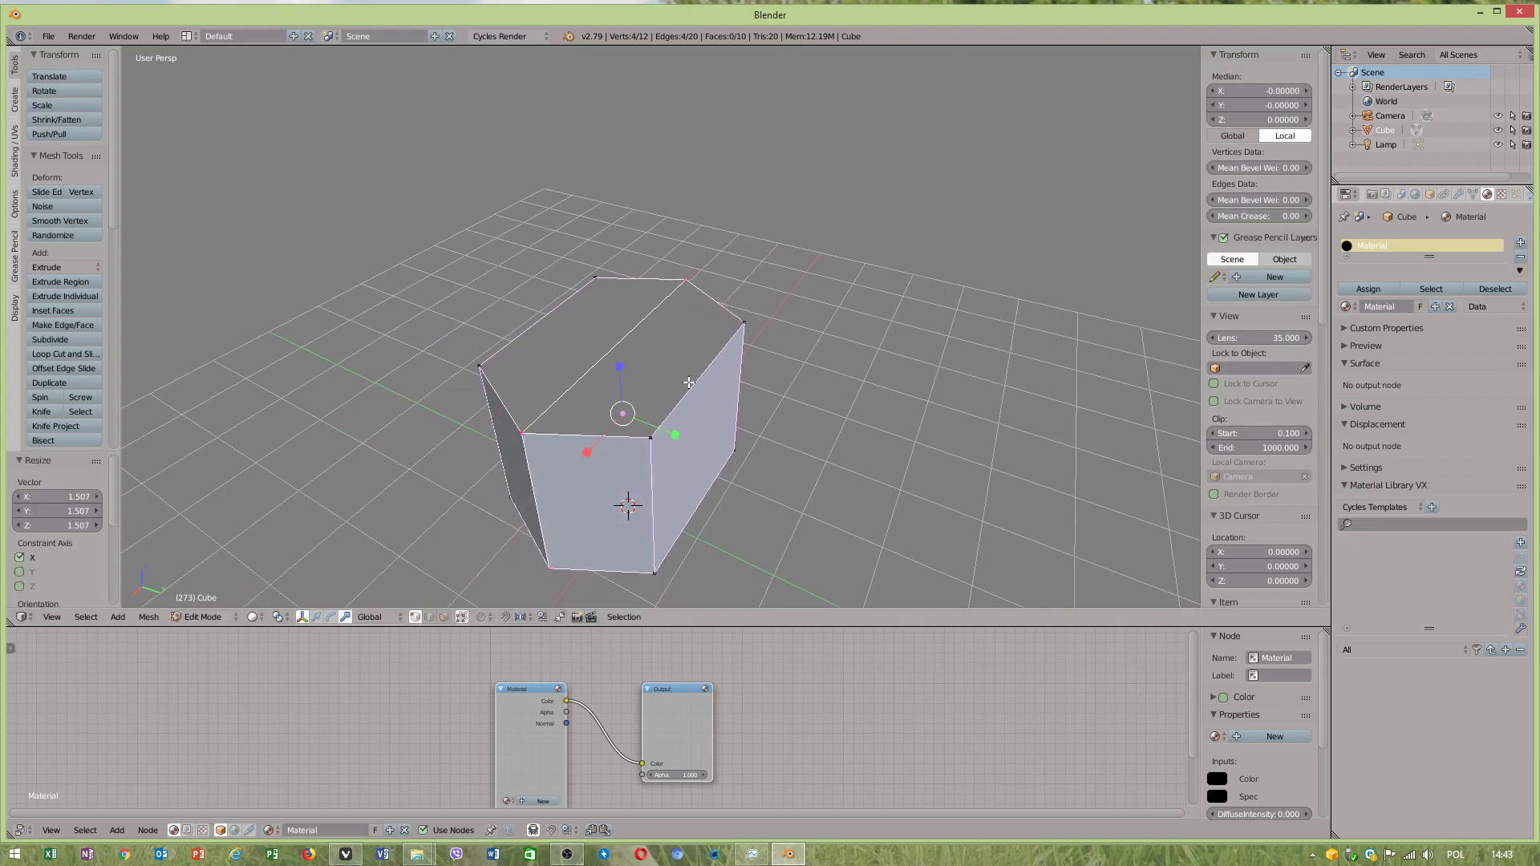
- Add a second centred loop cut perpendicular to the first and scale it by about 1.45 along Y
key("ctrl+r")
left_click(688, 383)
right_click(688, 382)
key("s")
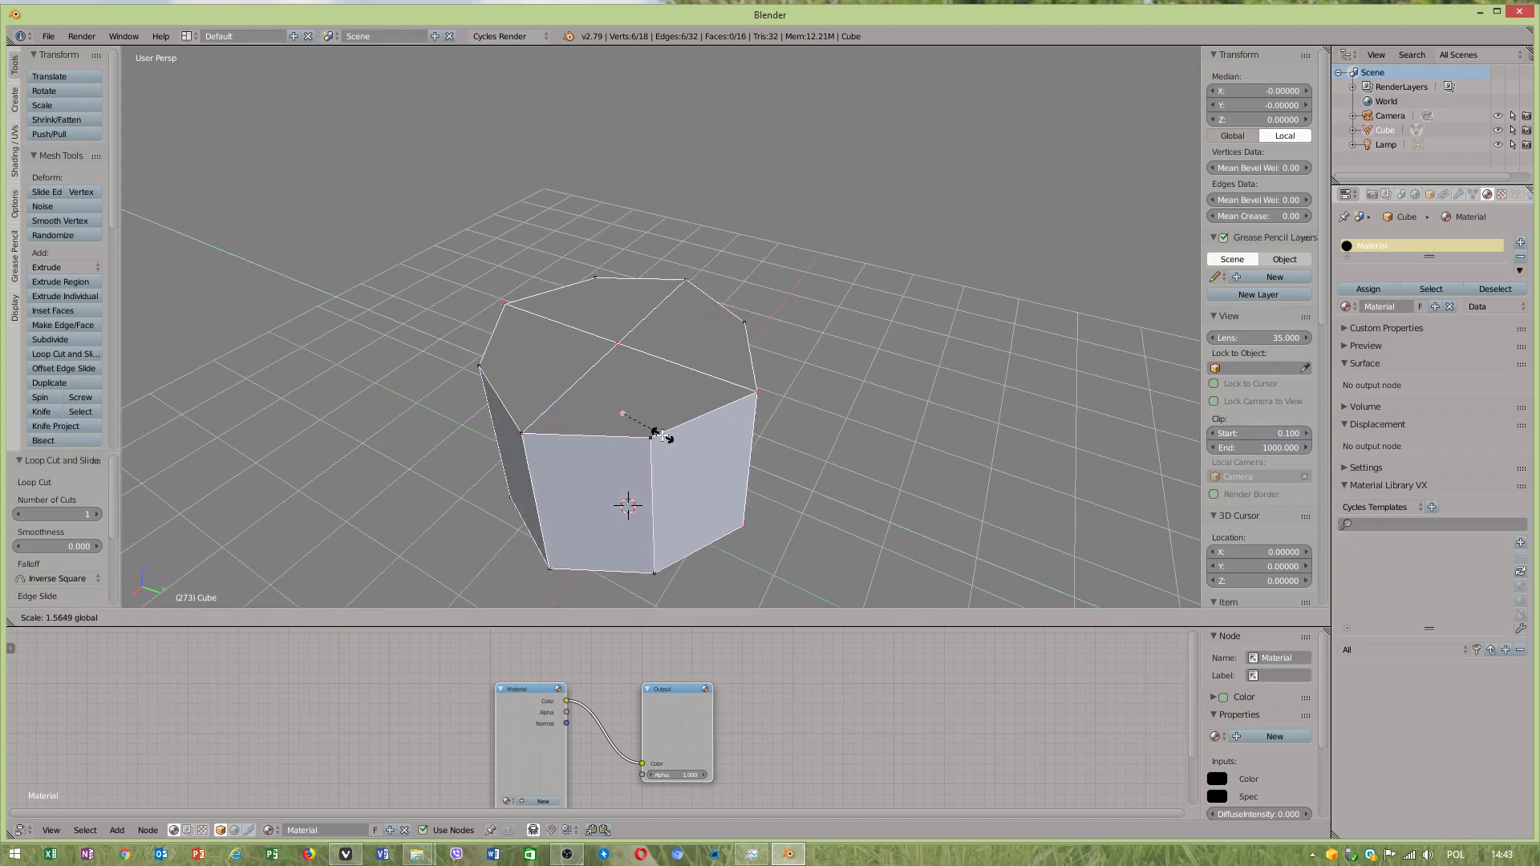
left_click_drag(662, 436, 658, 434)
middle_click_drag(625, 504, 667, 446)
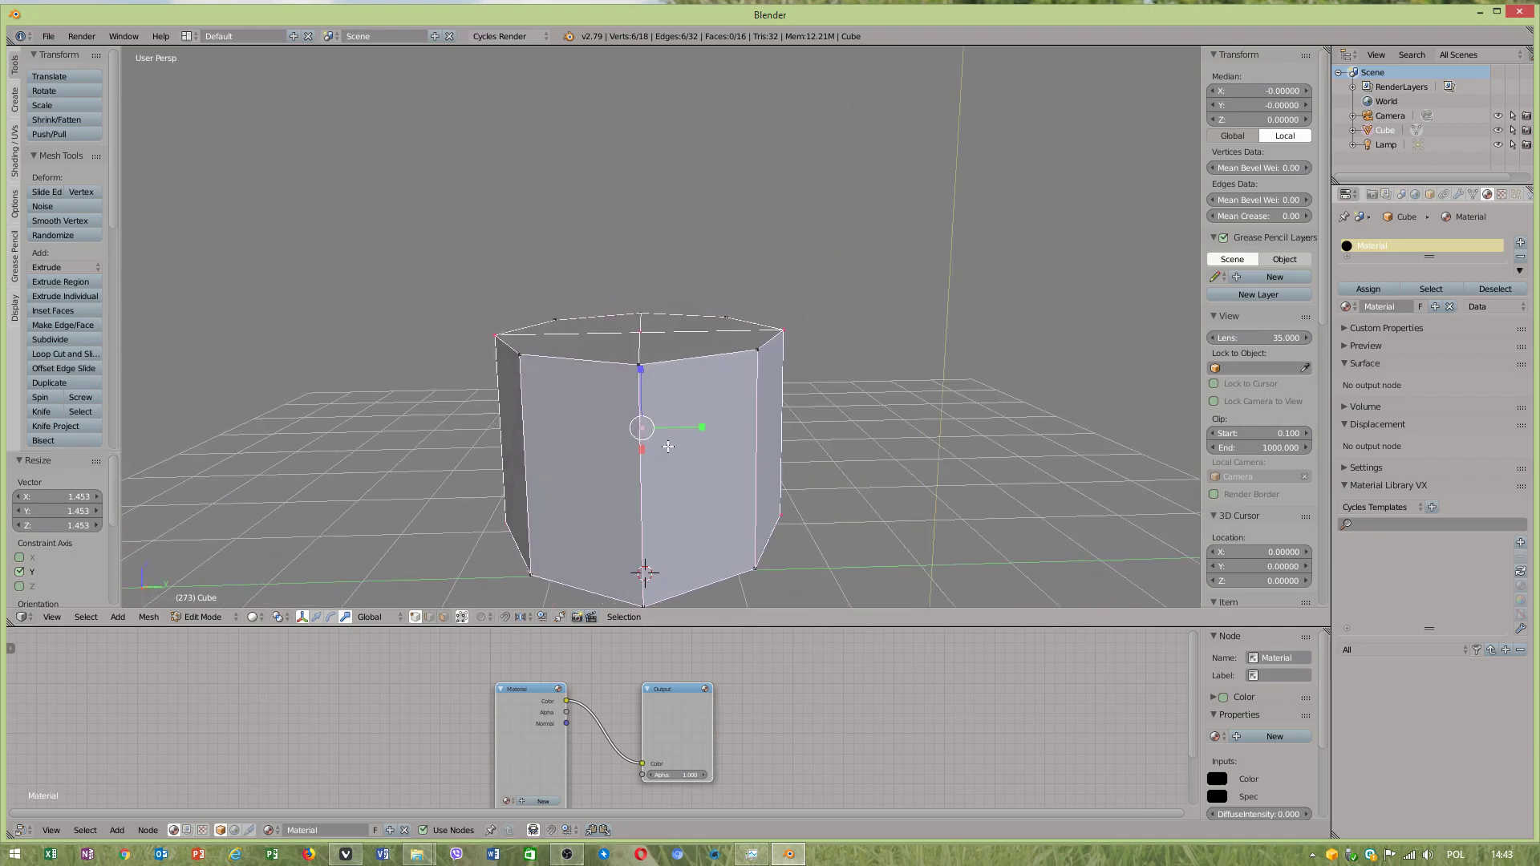
- Show the model in quad view, switch to face selection and select all of its faces
key("ctrl+alt+q")
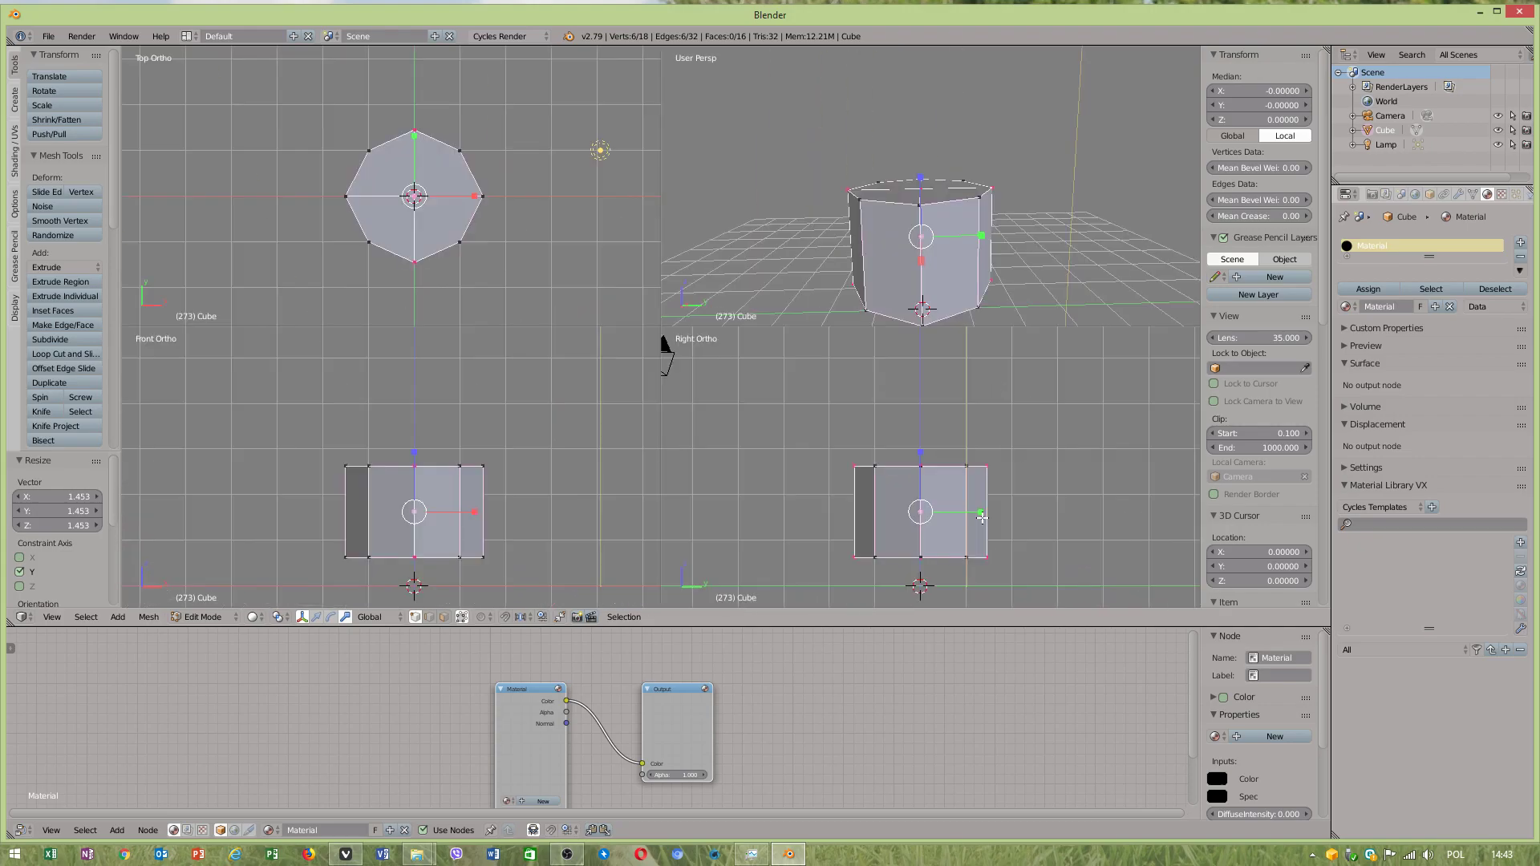
left_click(462, 618)
left_click(465, 617)
left_click(444, 617)
key("a")
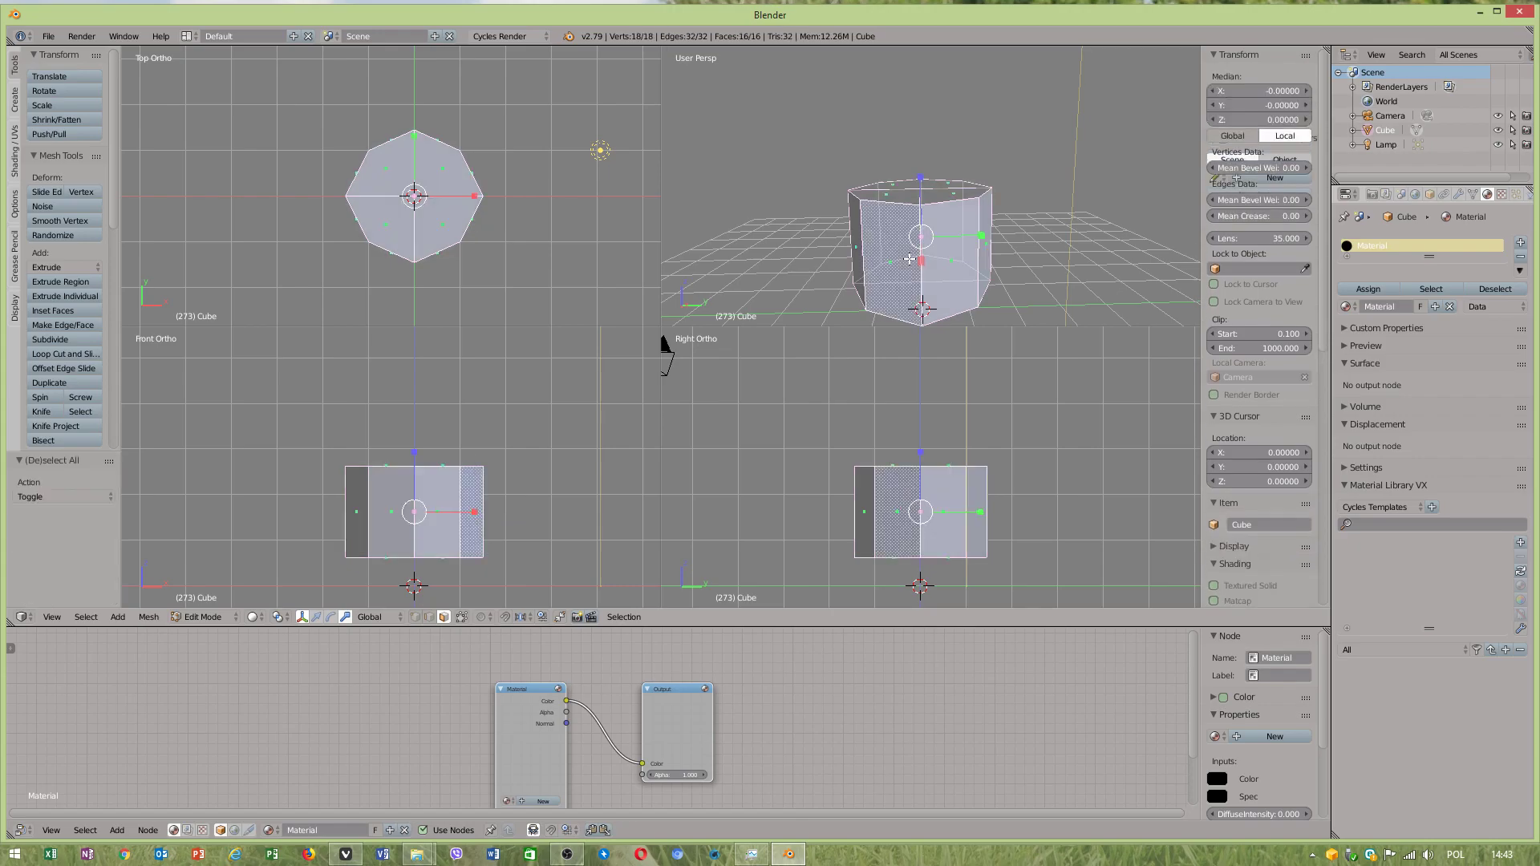
left_click(45, 440)
left_click_drag(322, 512, 508, 525)
right_click(481, 521)
key("ctrl+z")
- Select the whole mesh and bisect it with a roughly horizontal line at mid-height in the front view
key("a")
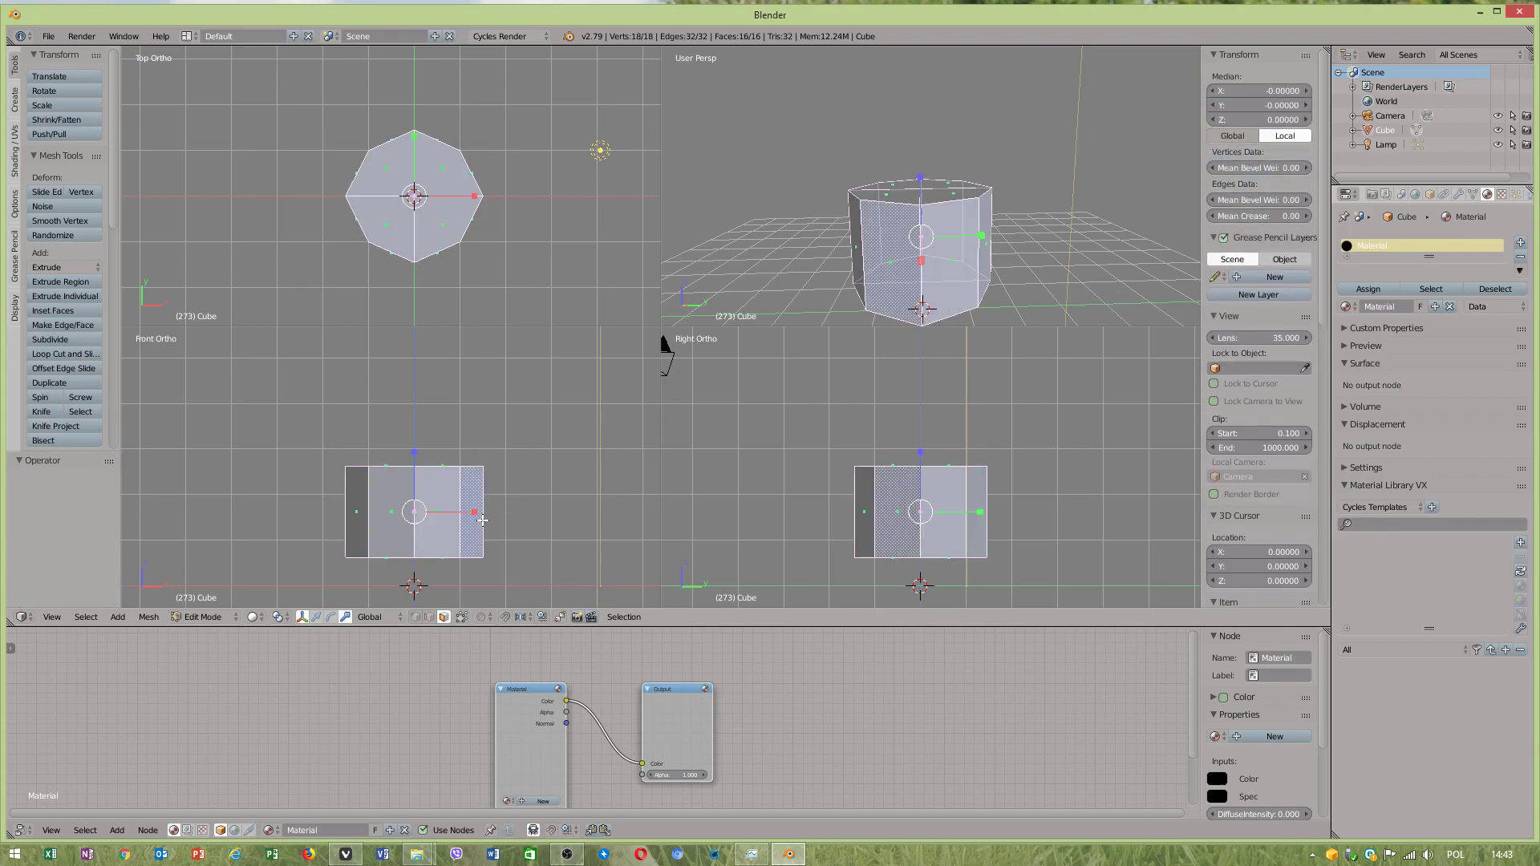
left_click(51, 440)
left_click_drag(499, 513, 271, 511)
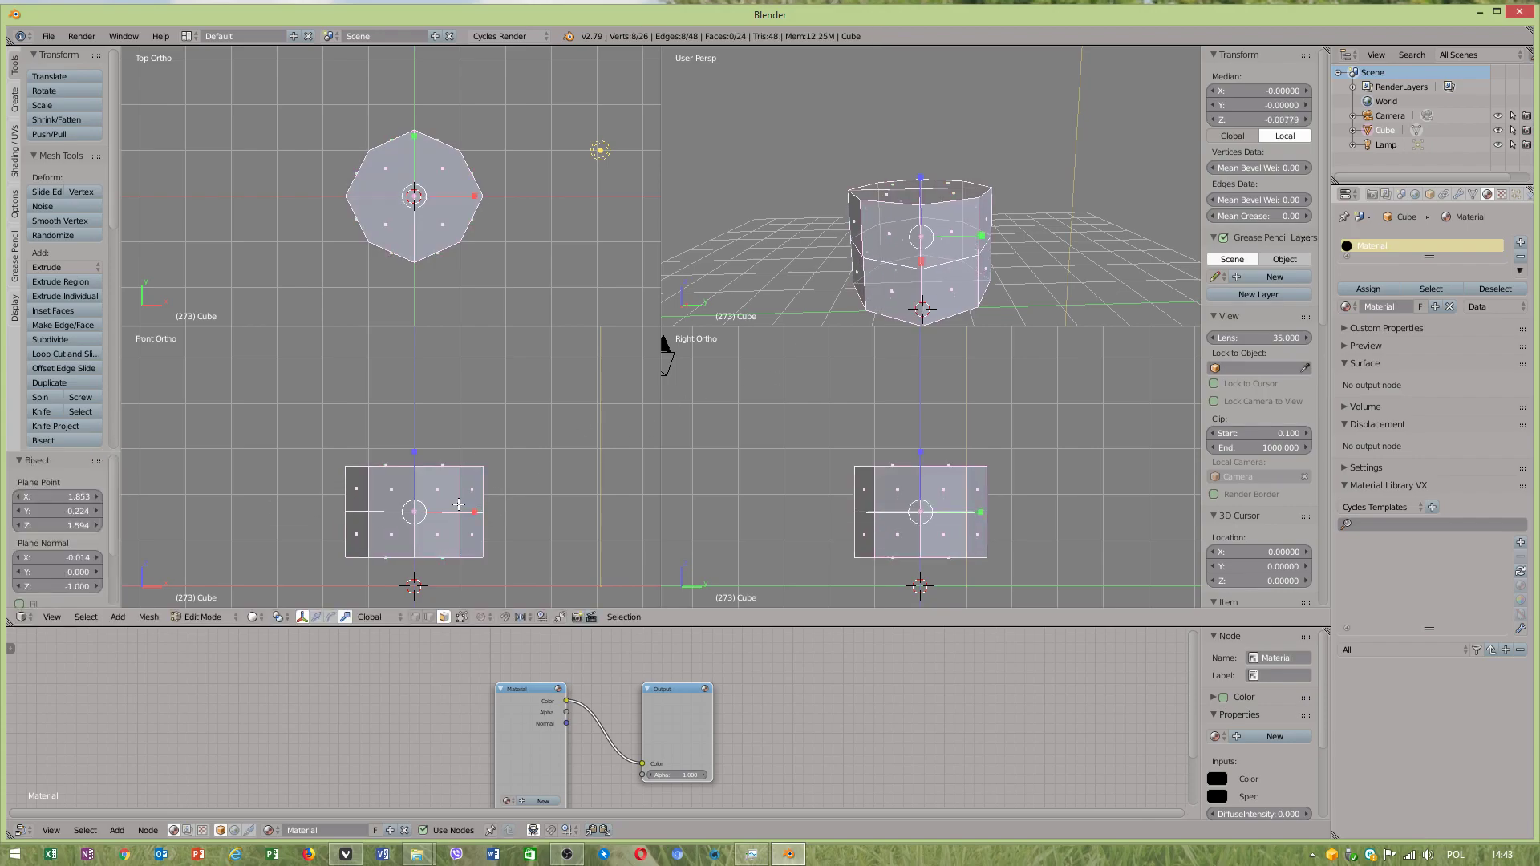
- Select all faces above the bisect cut and separate the selection into its own object
middle_click_drag(921, 212, 924, 153)
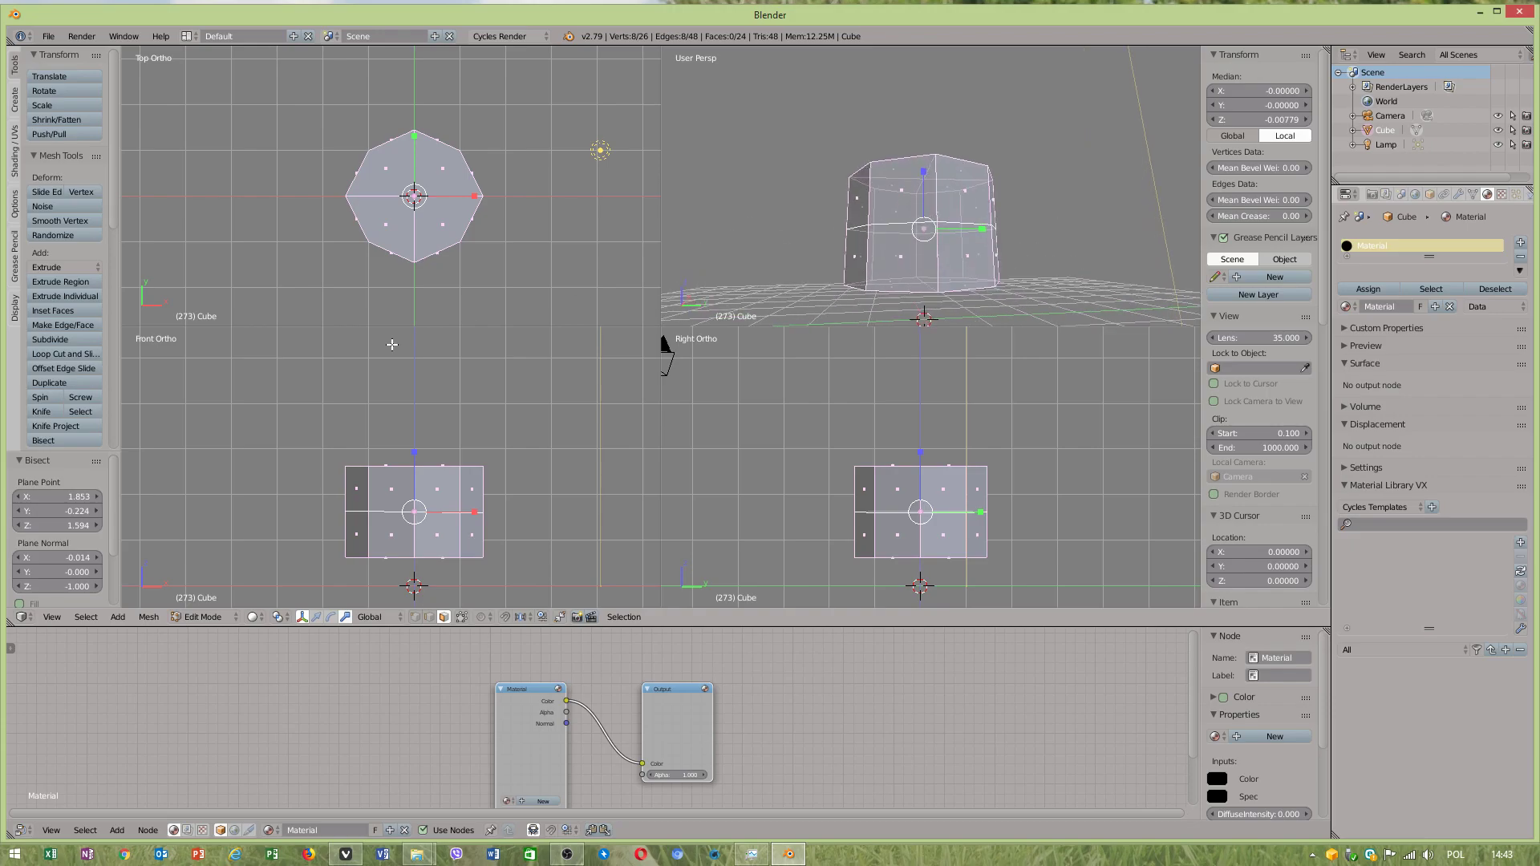
left_click_drag(247, 427, 544, 497)
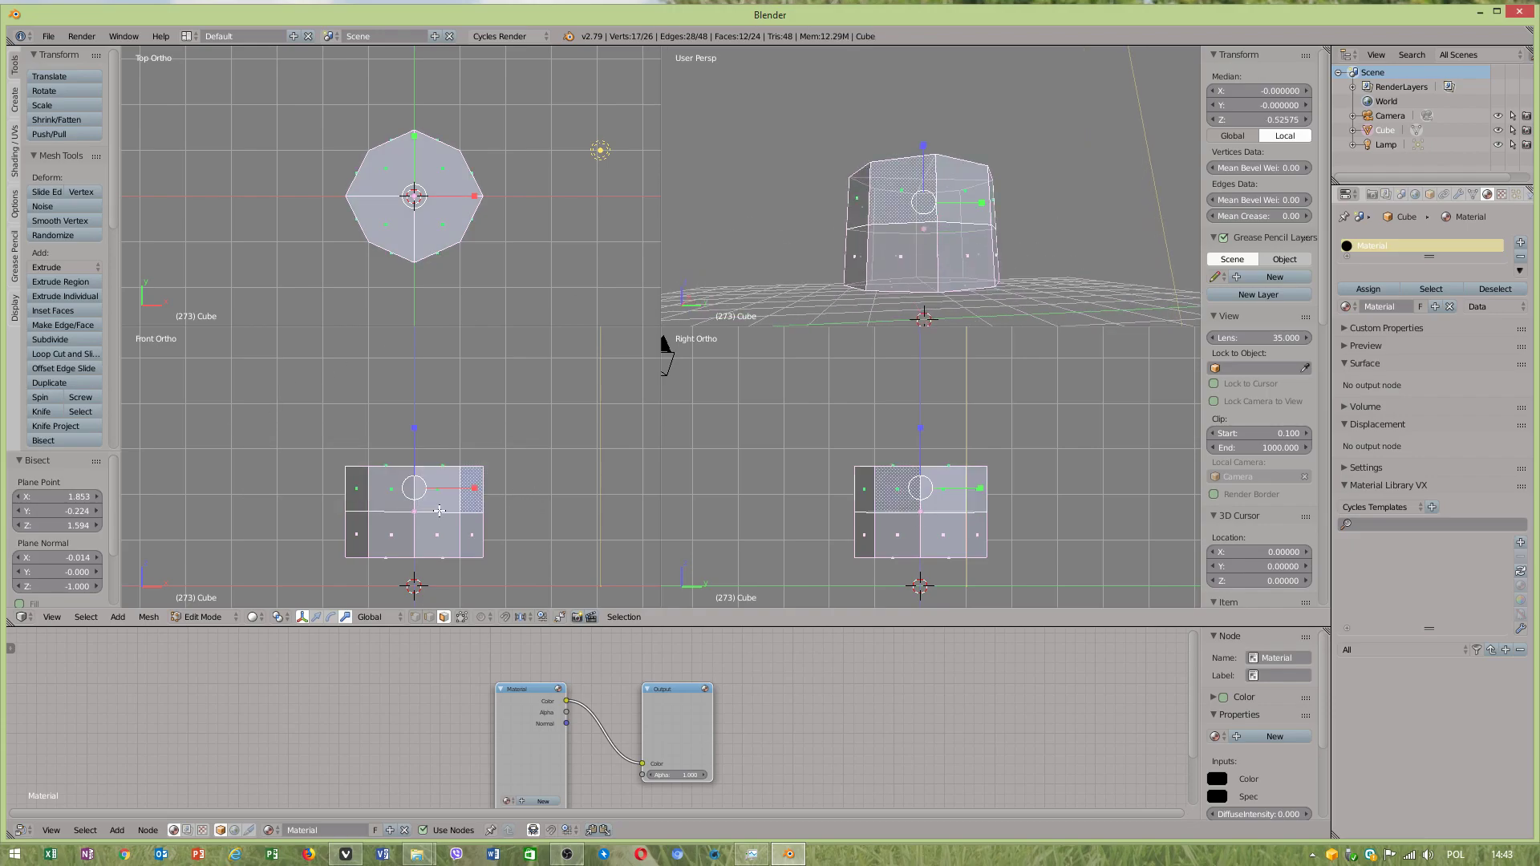
left_click(416, 618)
key("w")
left_click(444, 617)
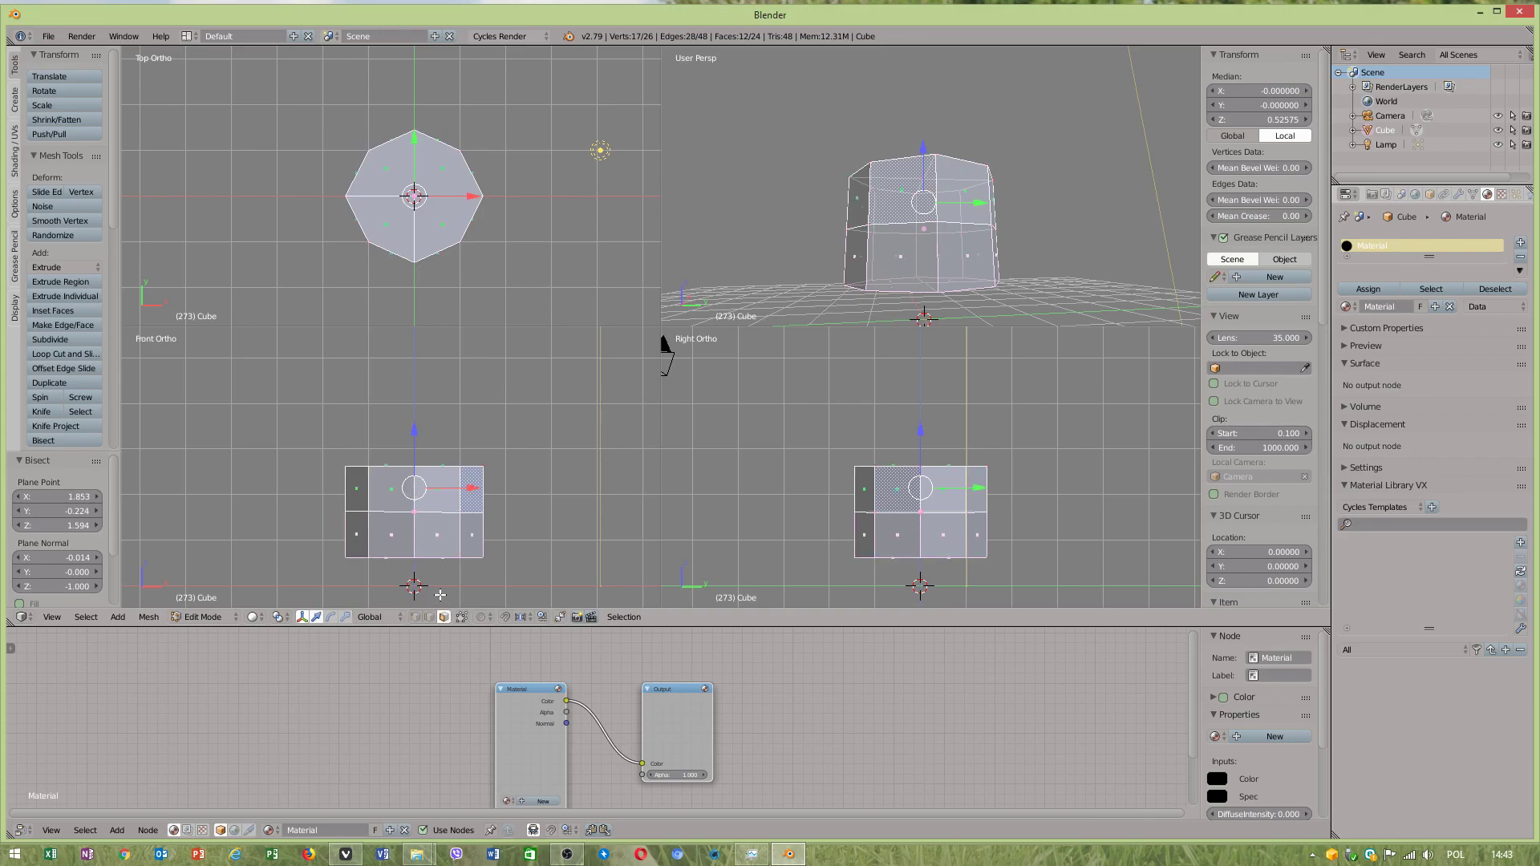
left_click(149, 617)
mouse_move(208, 430)
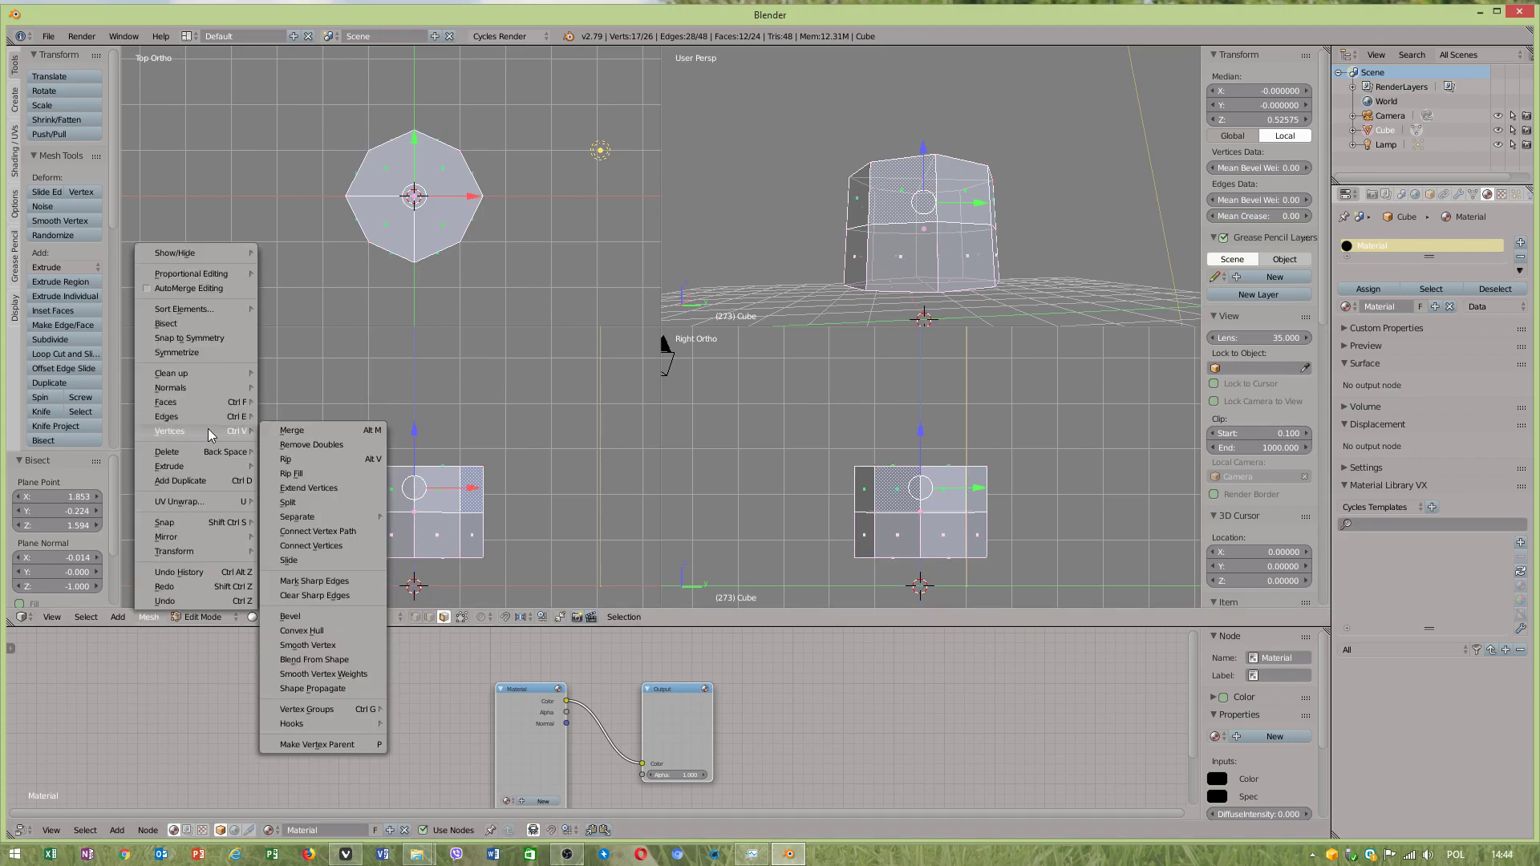
mouse_move(321, 519)
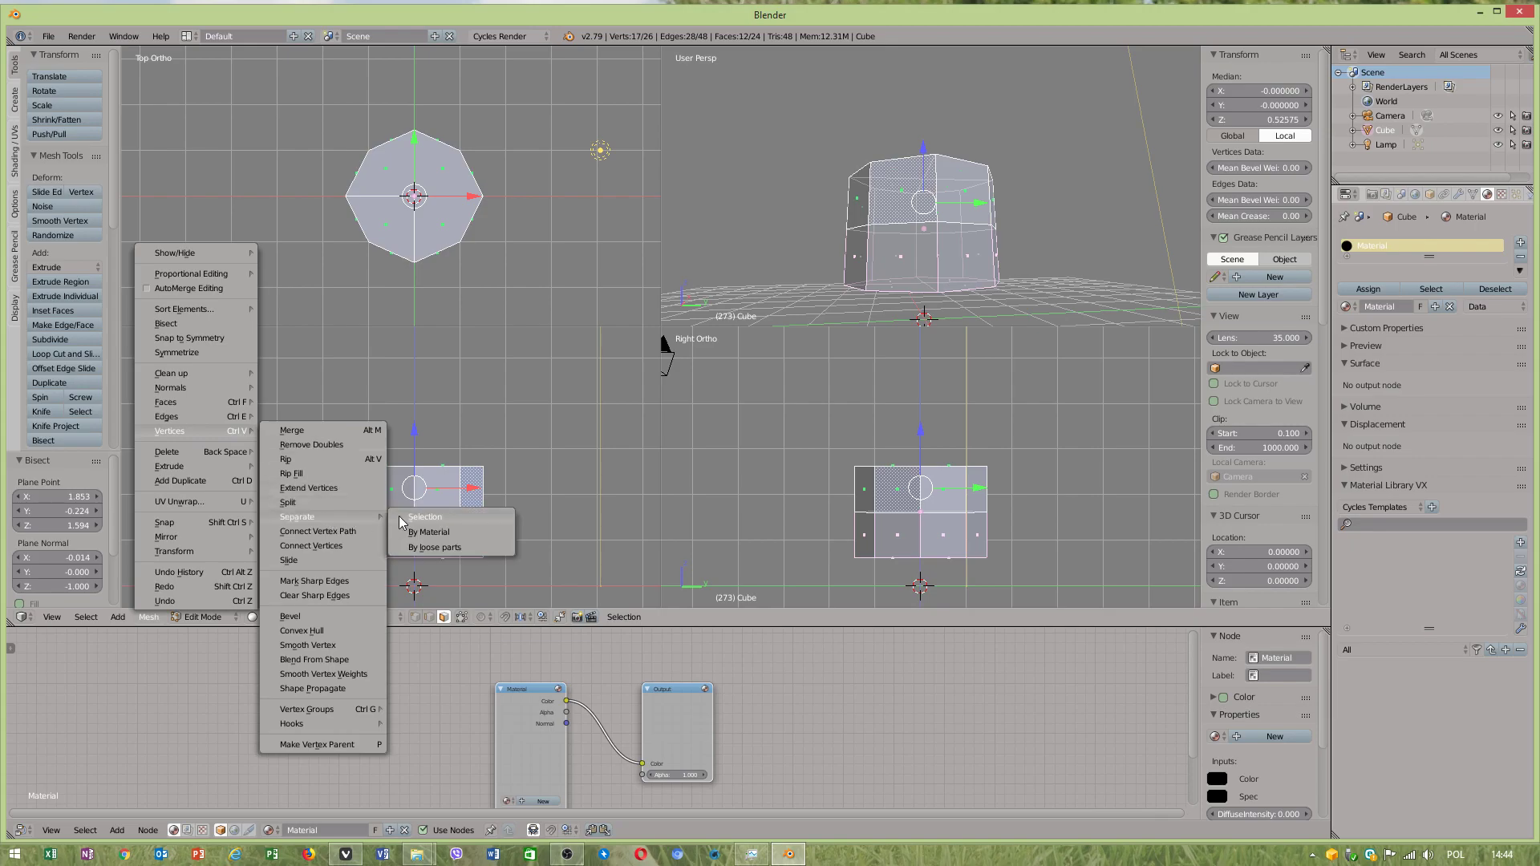
left_click(423, 518)
- Return to Object Mode and move the separated upper half up about 2.02 units along Z
left_click(234, 618)
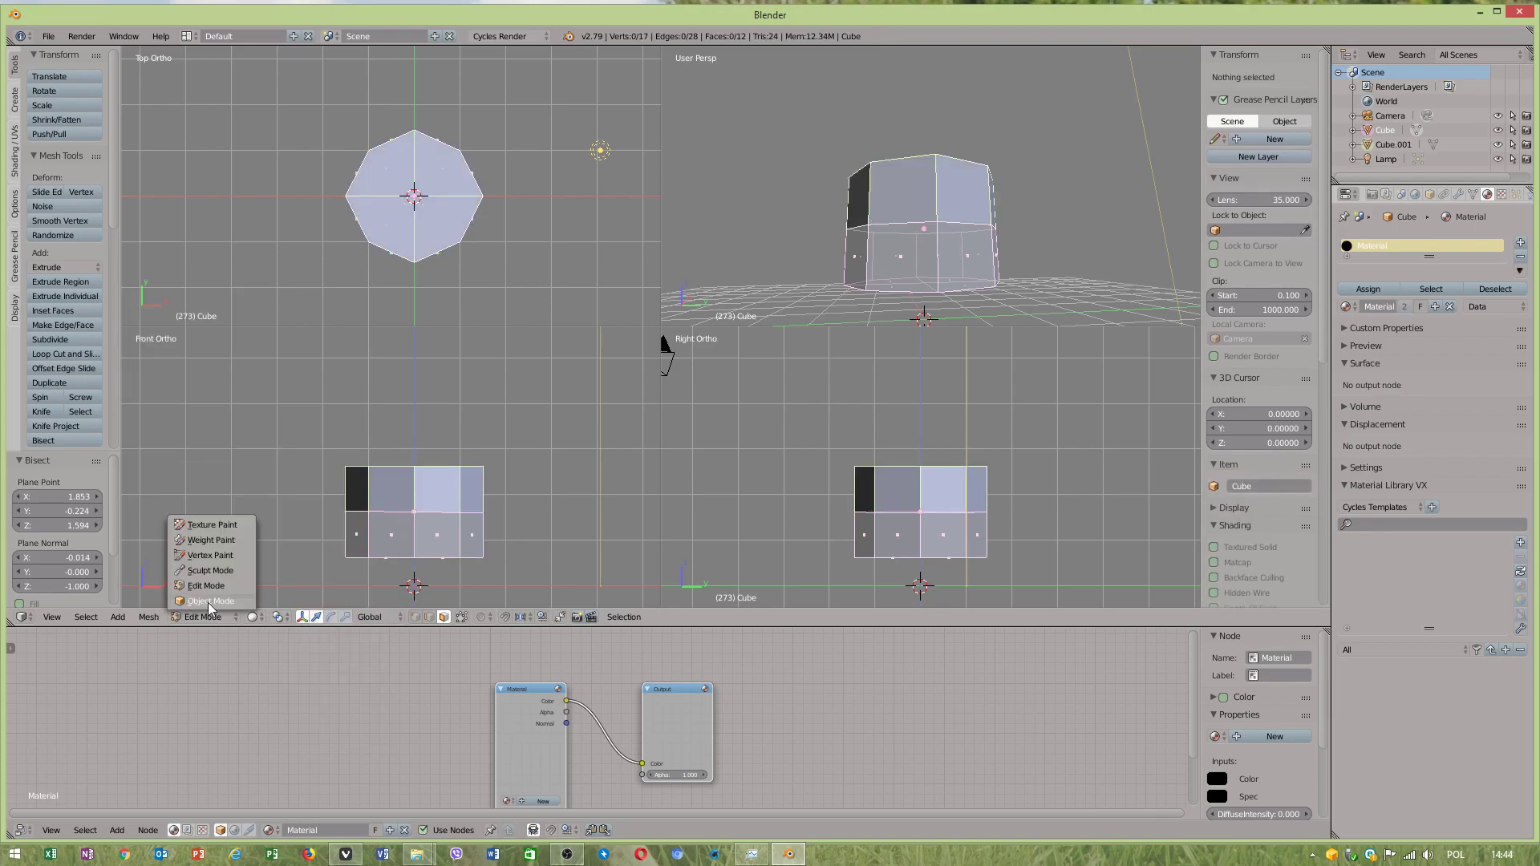
left_click(209, 604)
right_click(427, 483)
left_click_drag(412, 469, 410, 465)
key("z")
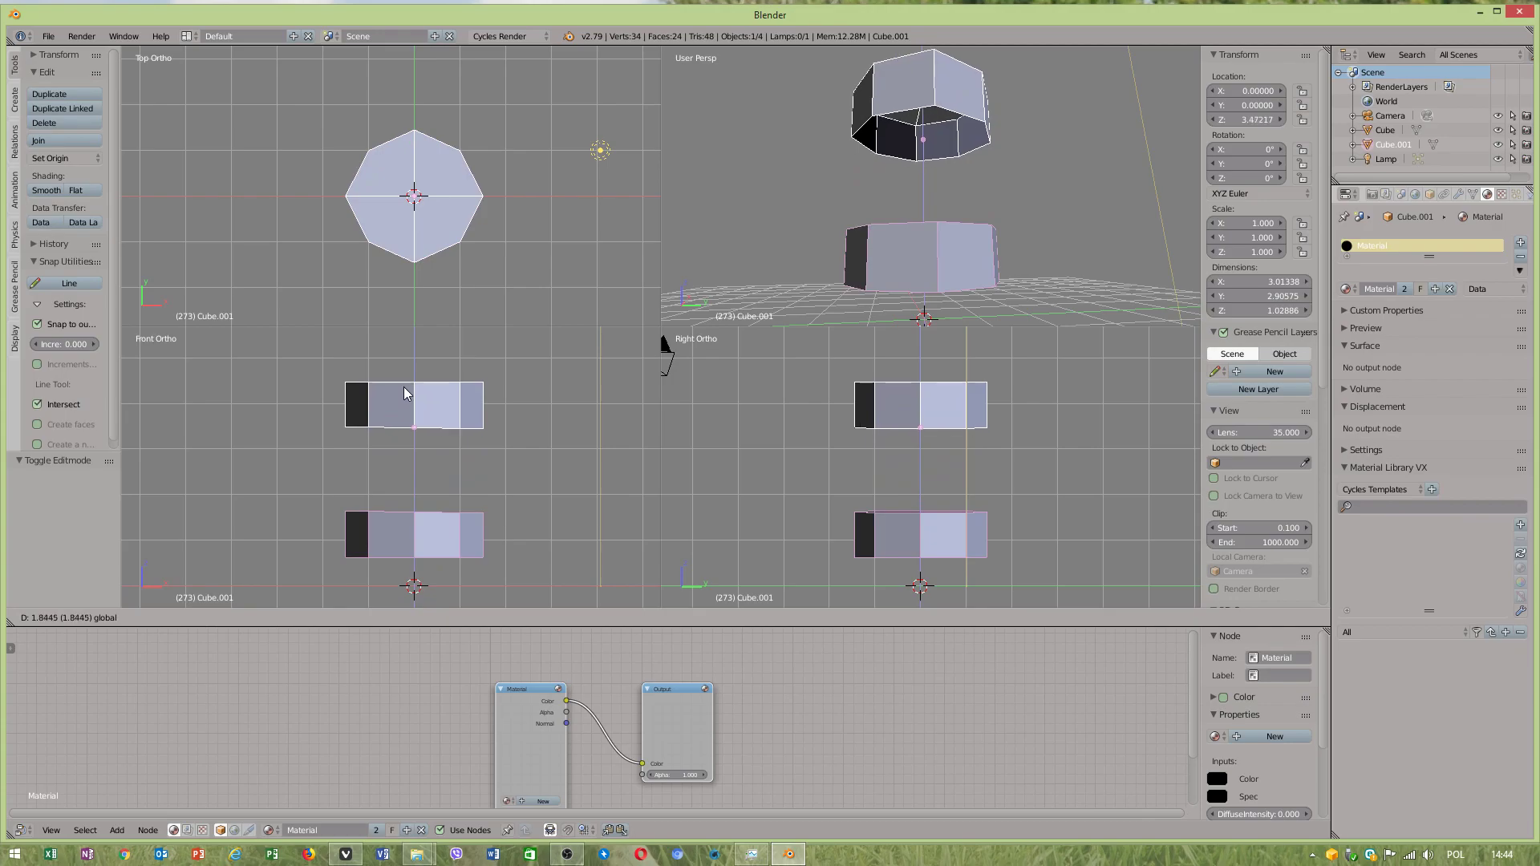
left_click(403, 389)
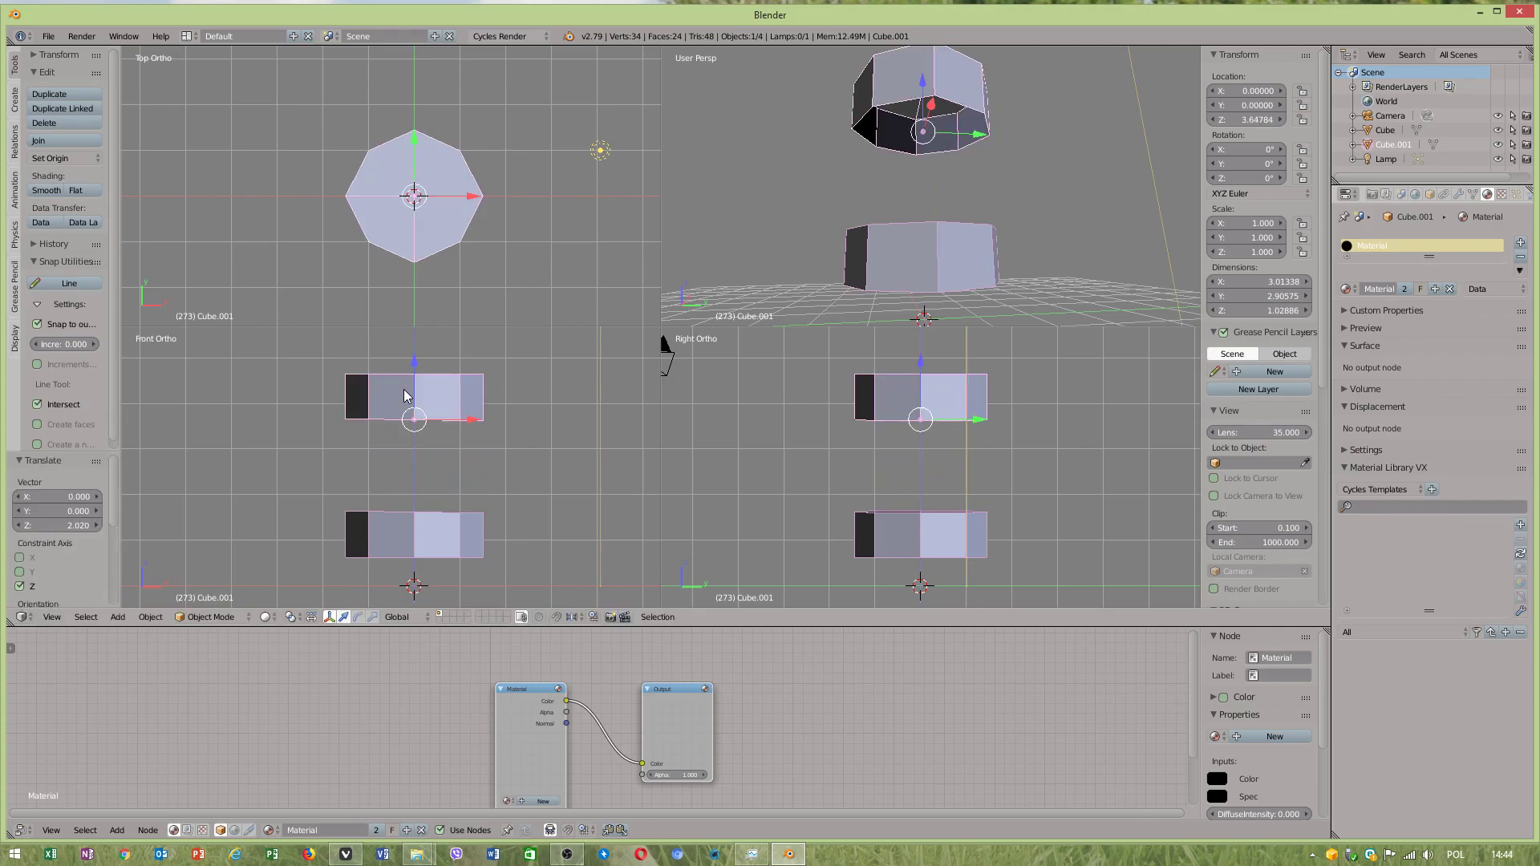
- Join the upper and lower halves into one object and put it in Edit Mode
right_click(378, 528, "shift")
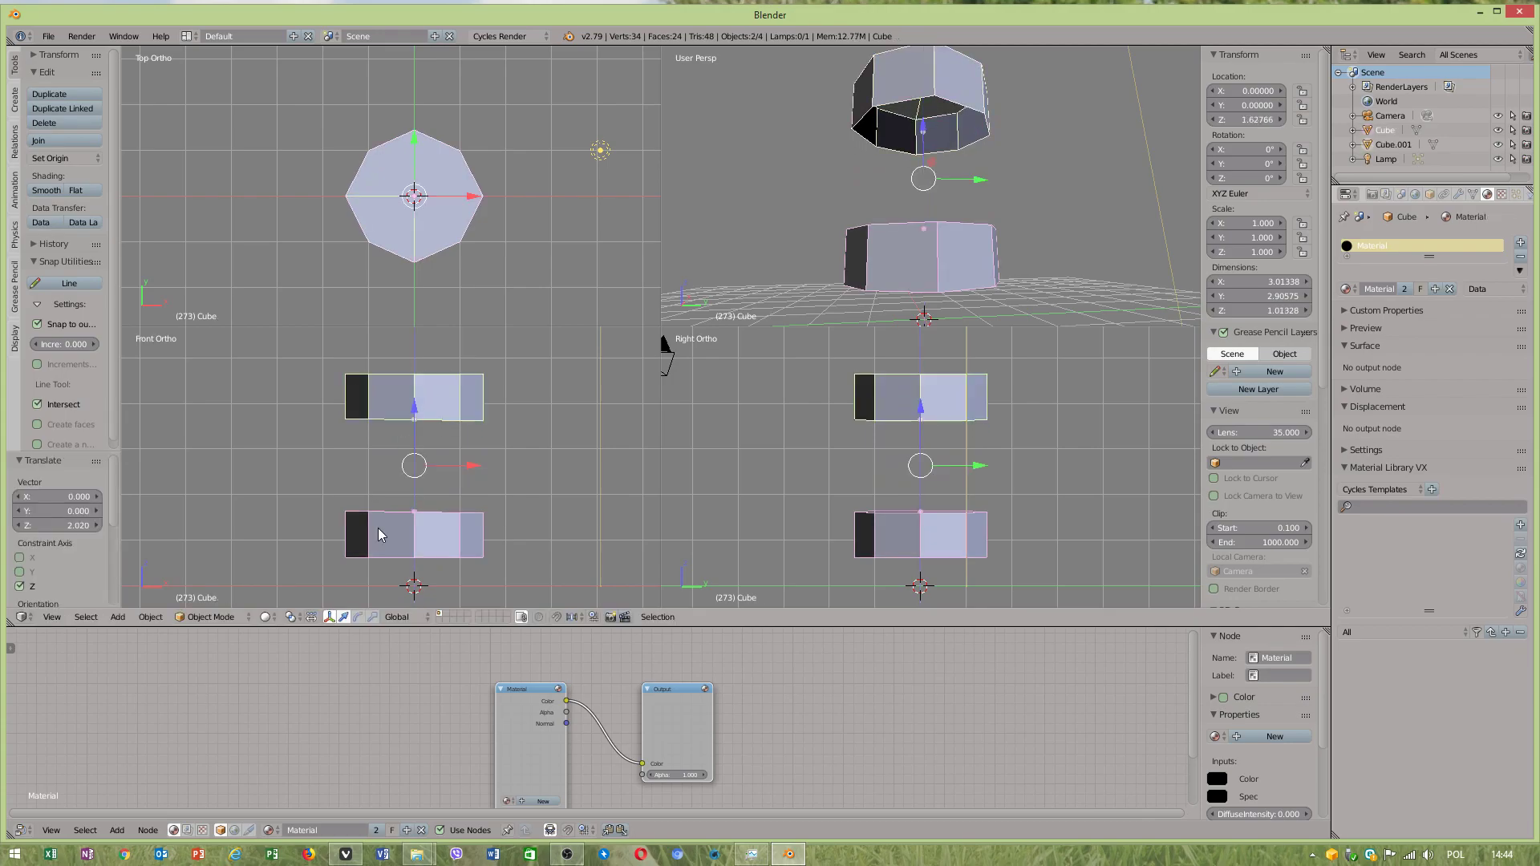
left_click(50, 140)
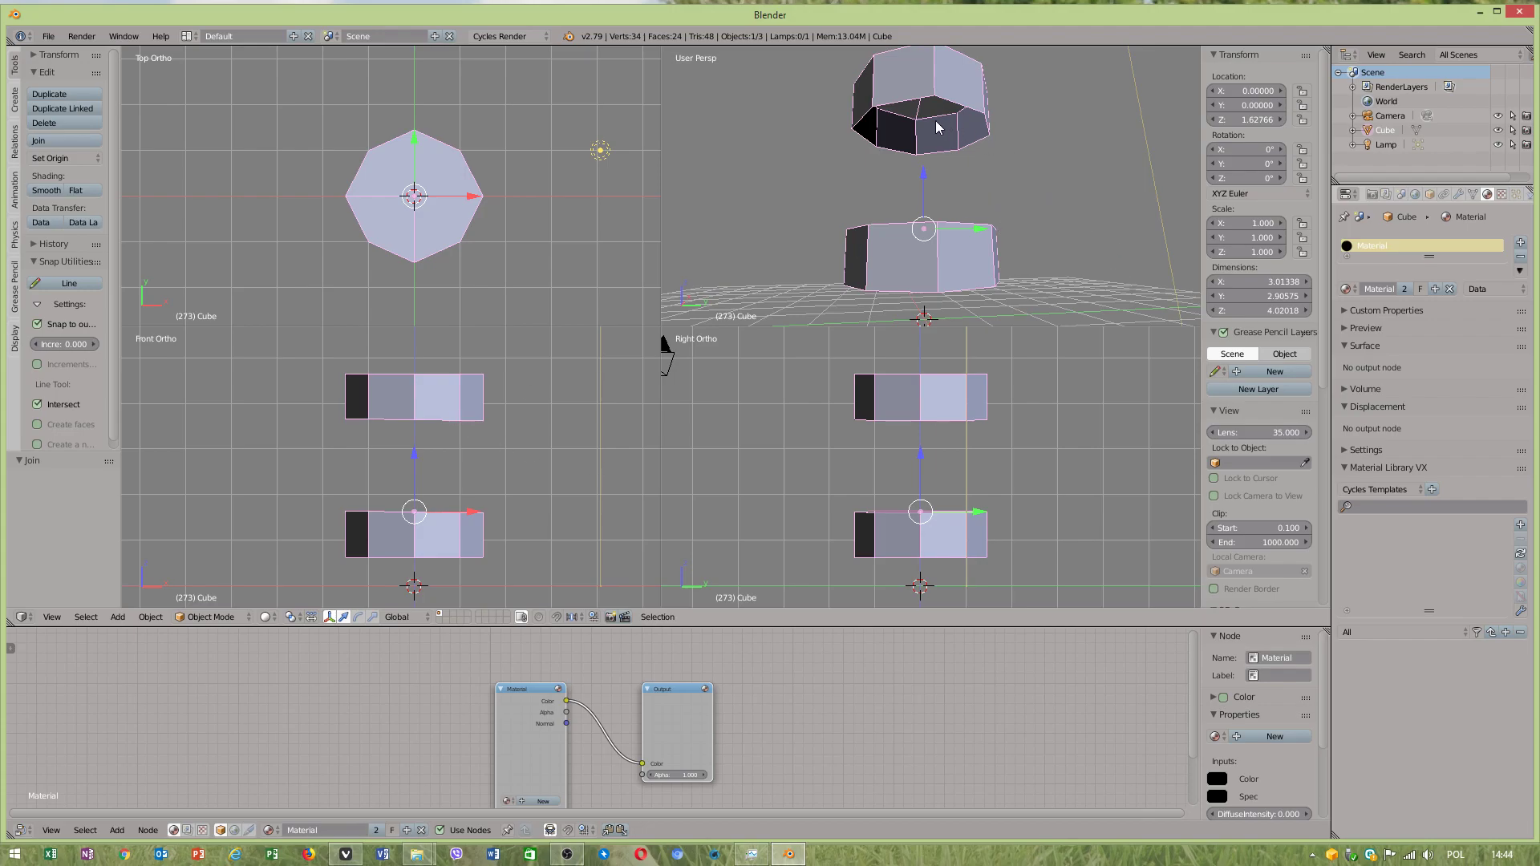
left_click(219, 618)
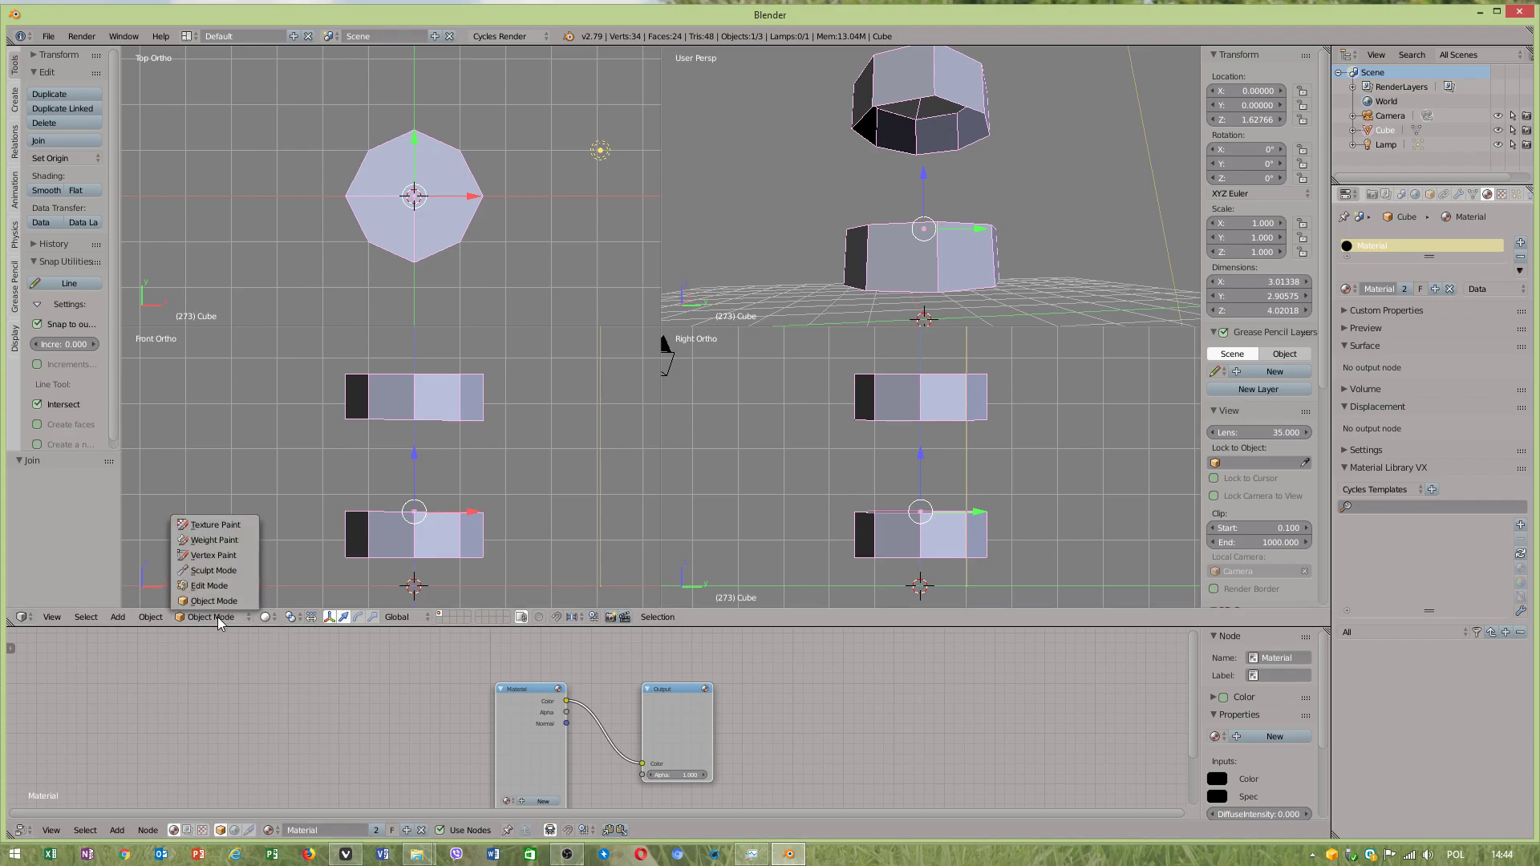
left_click(205, 584)
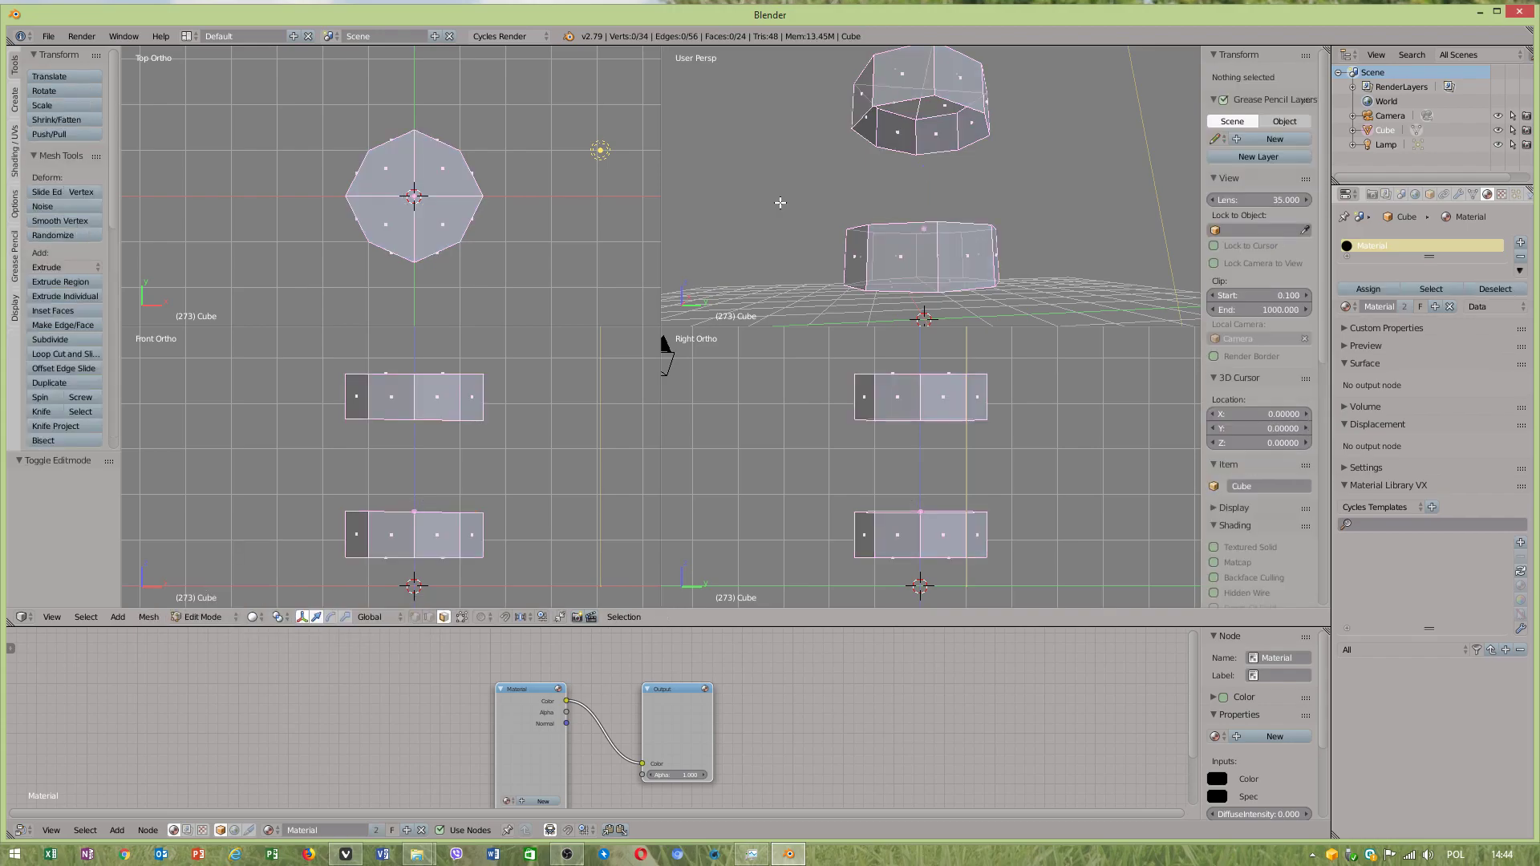
- In edge selection mode, select the facing open rims of both halves as complete edge loops
left_click(429, 617)
right_click(905, 110)
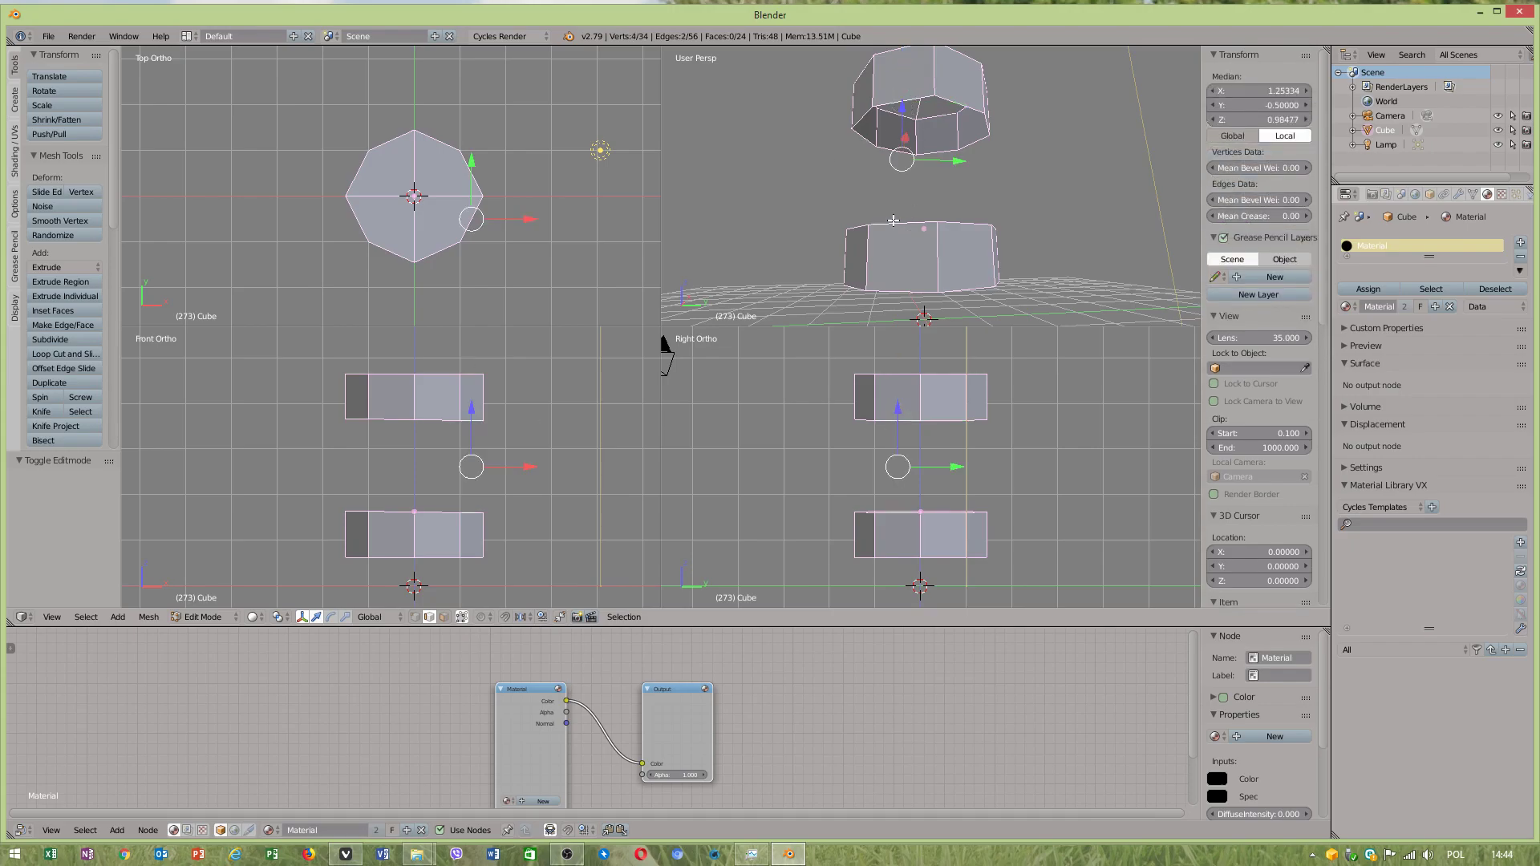
key("ctrl+e")
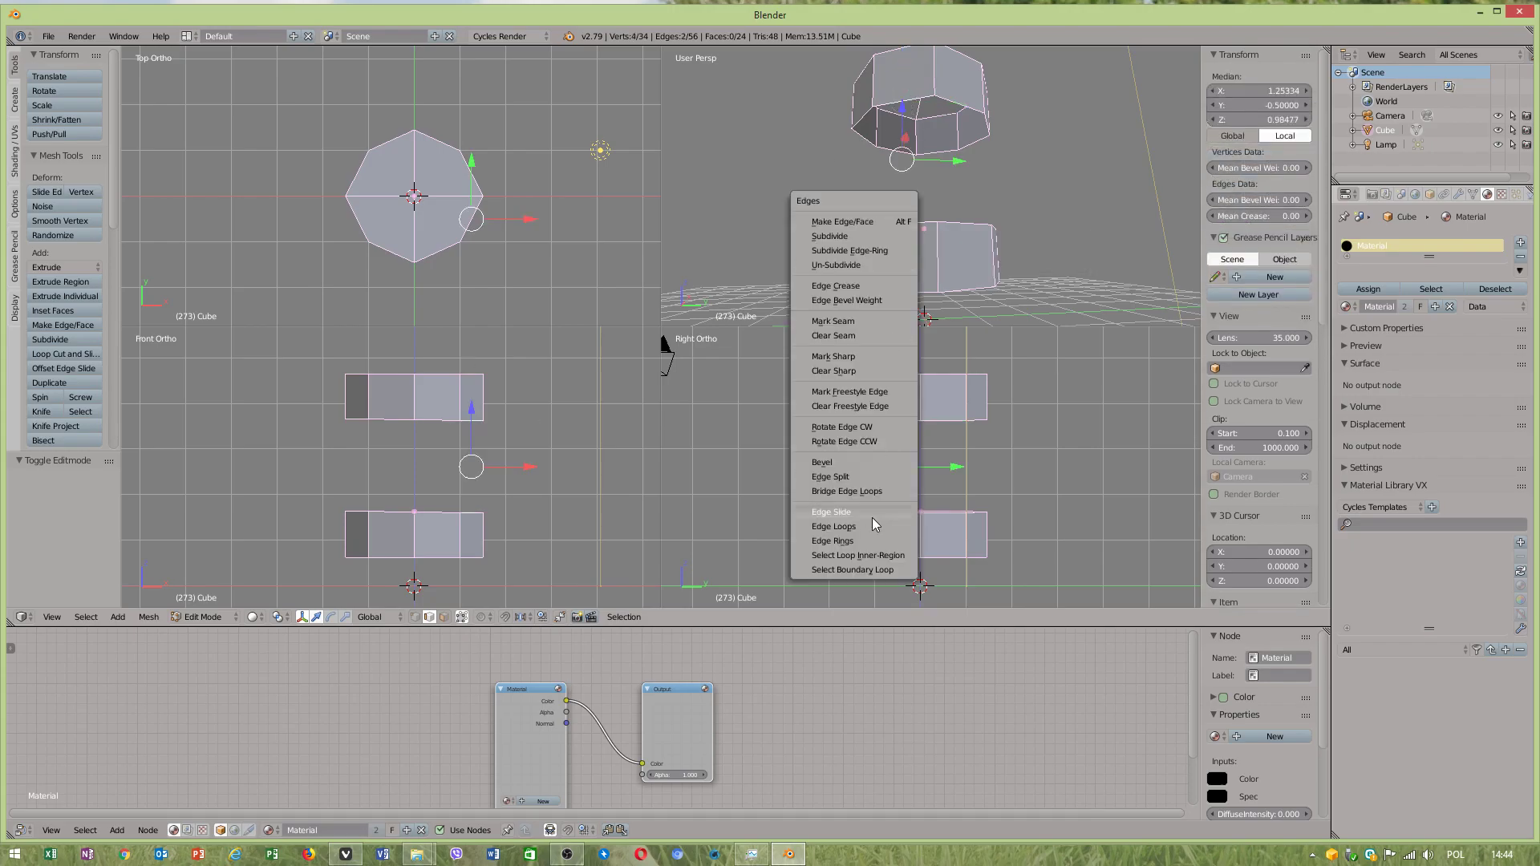
left_click(835, 526)
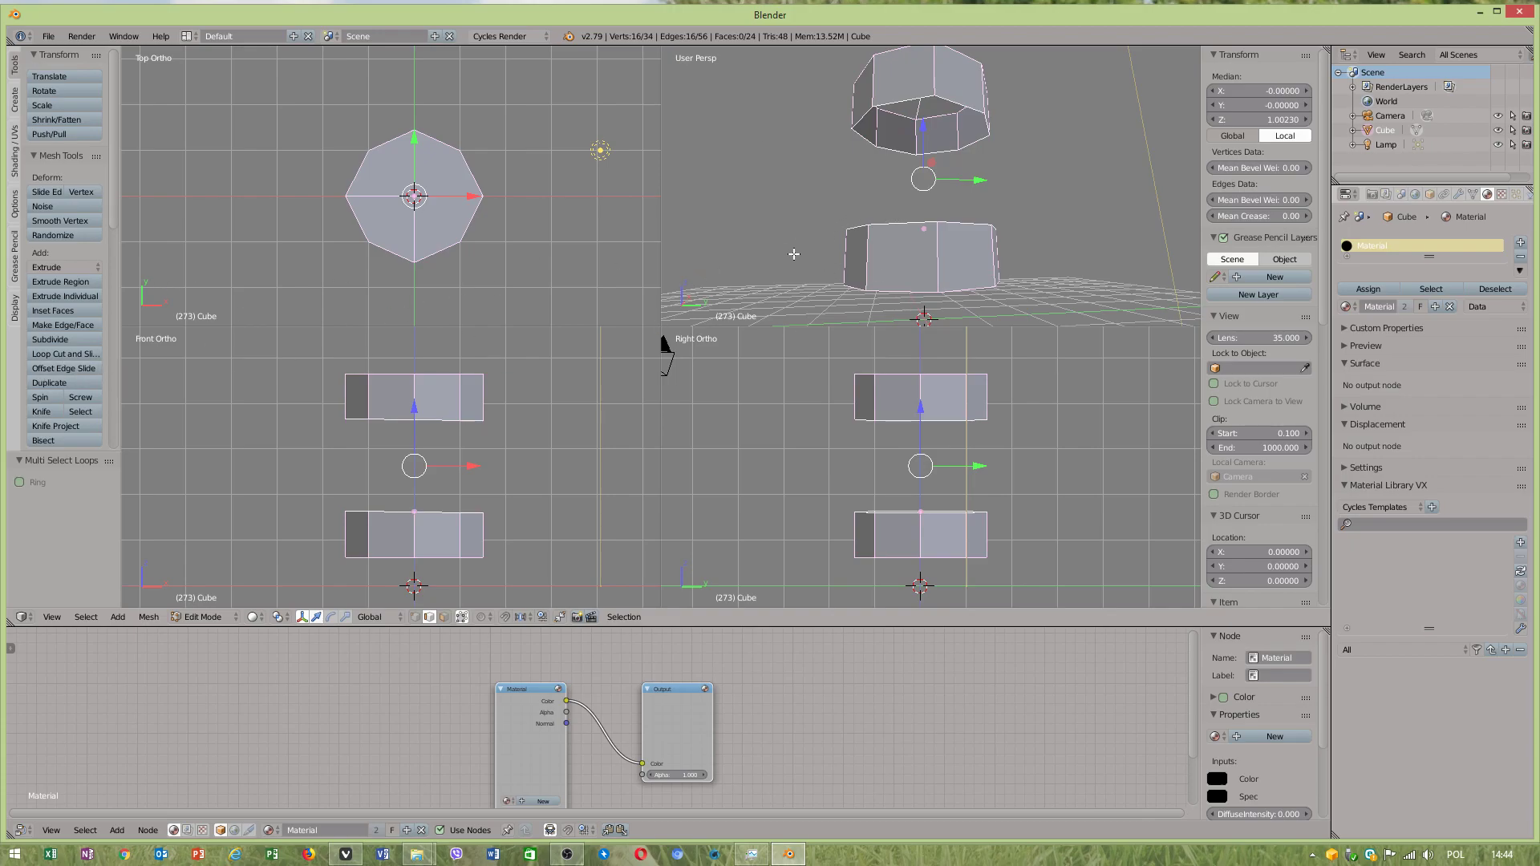
- Bridge the two selected edge loops with Connect Loops set to Closed Loop, and toggle the Merge option on and off
key("ctrl+e")
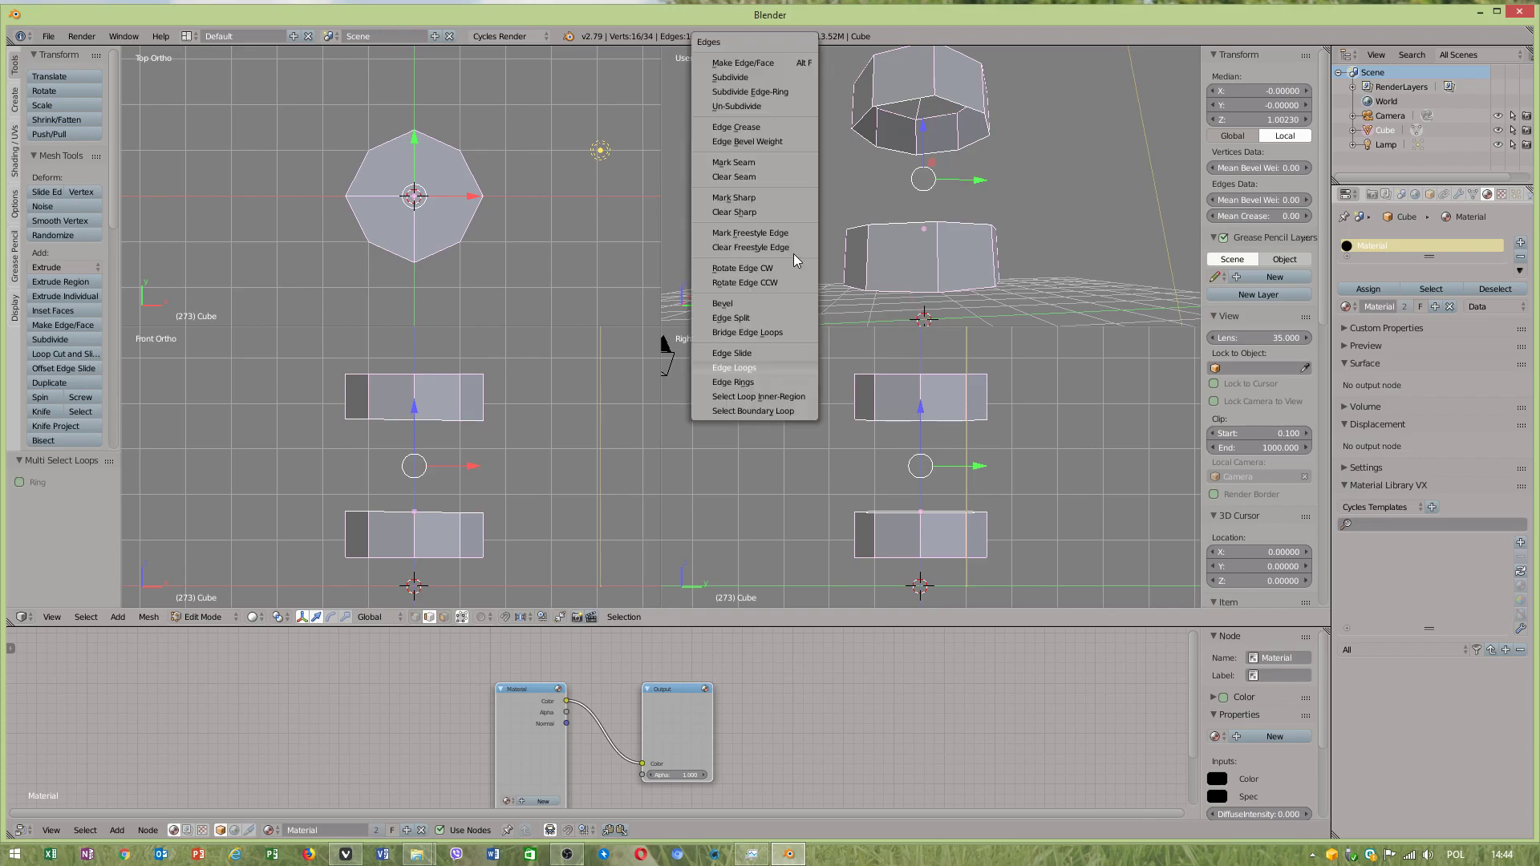
left_click(767, 331)
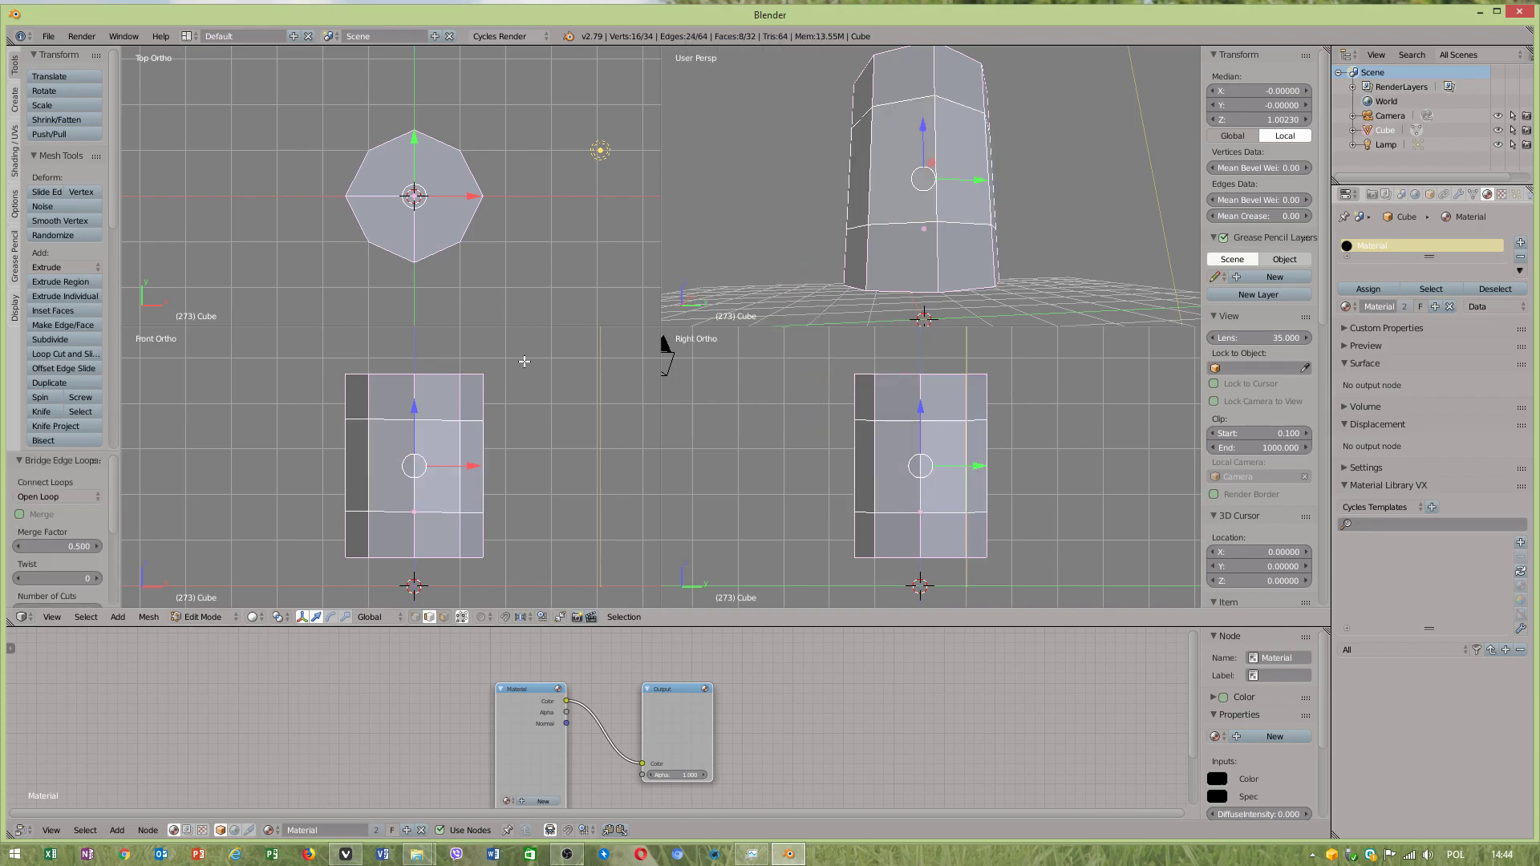
left_click(40, 497)
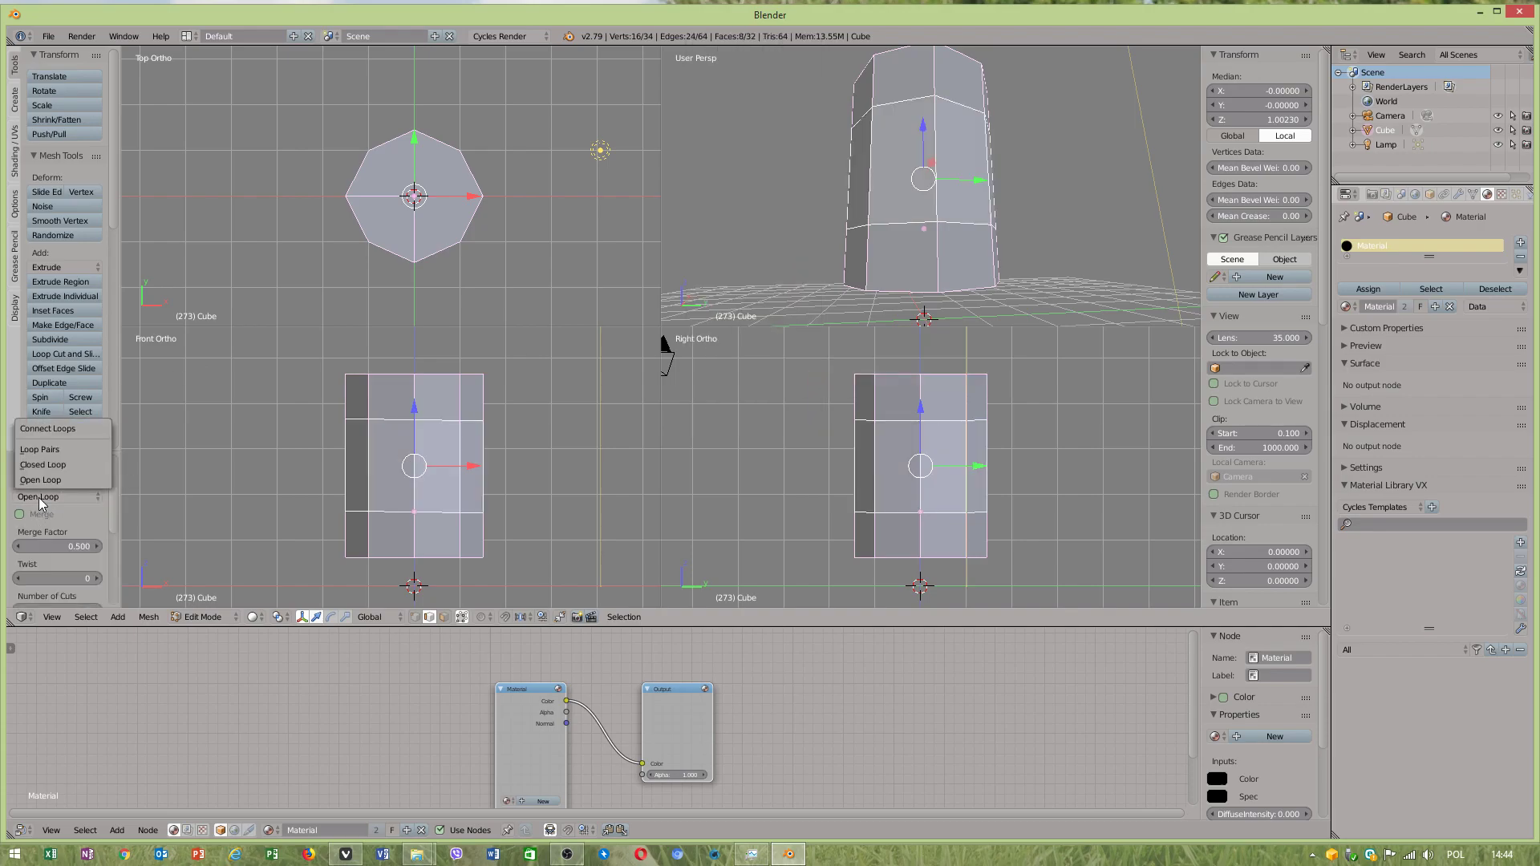
left_click(47, 465)
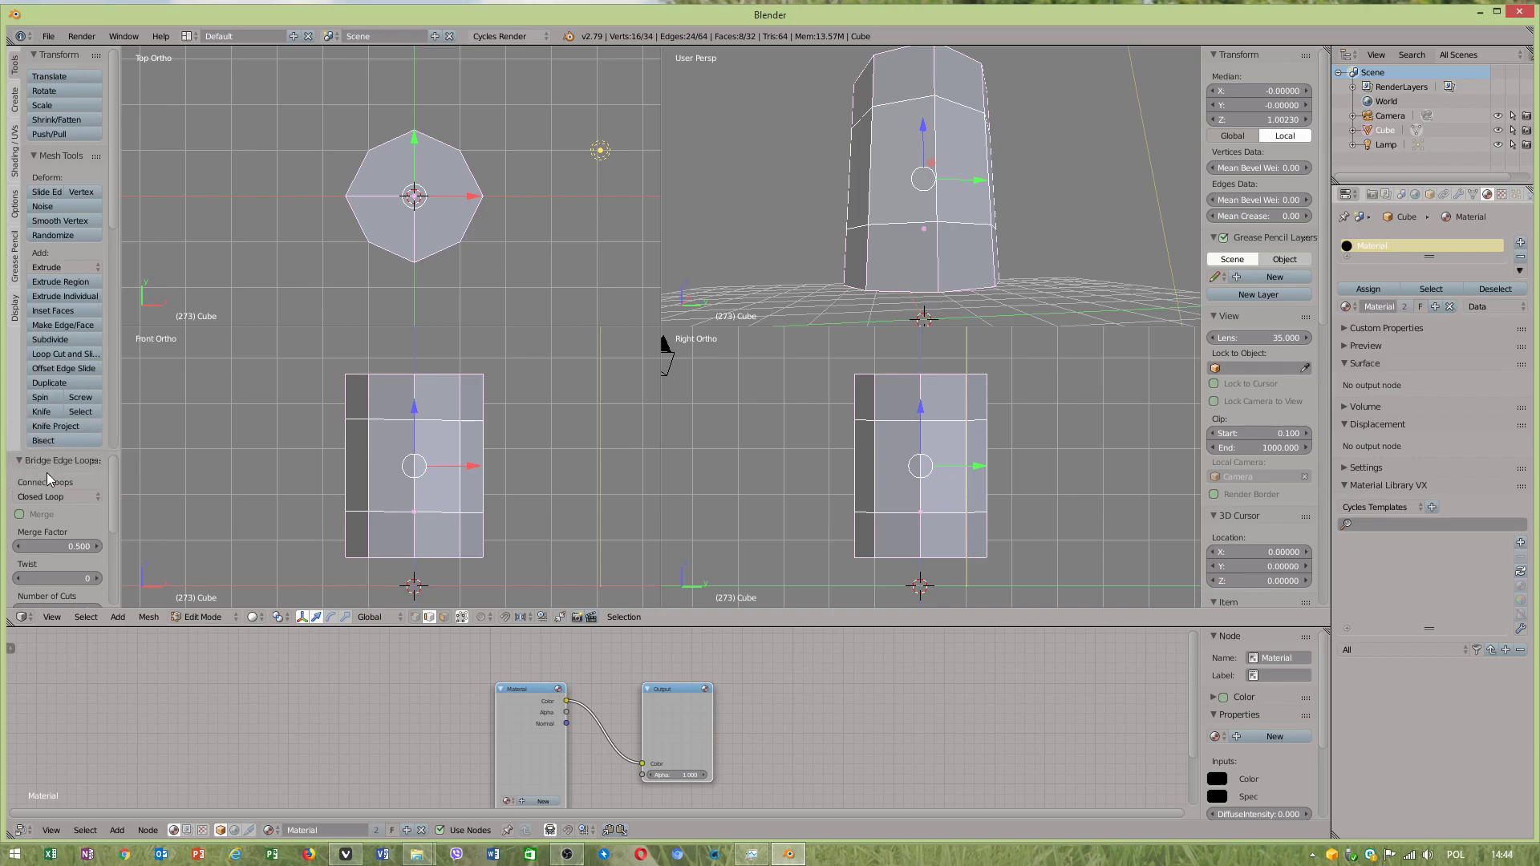
left_click(22, 515)
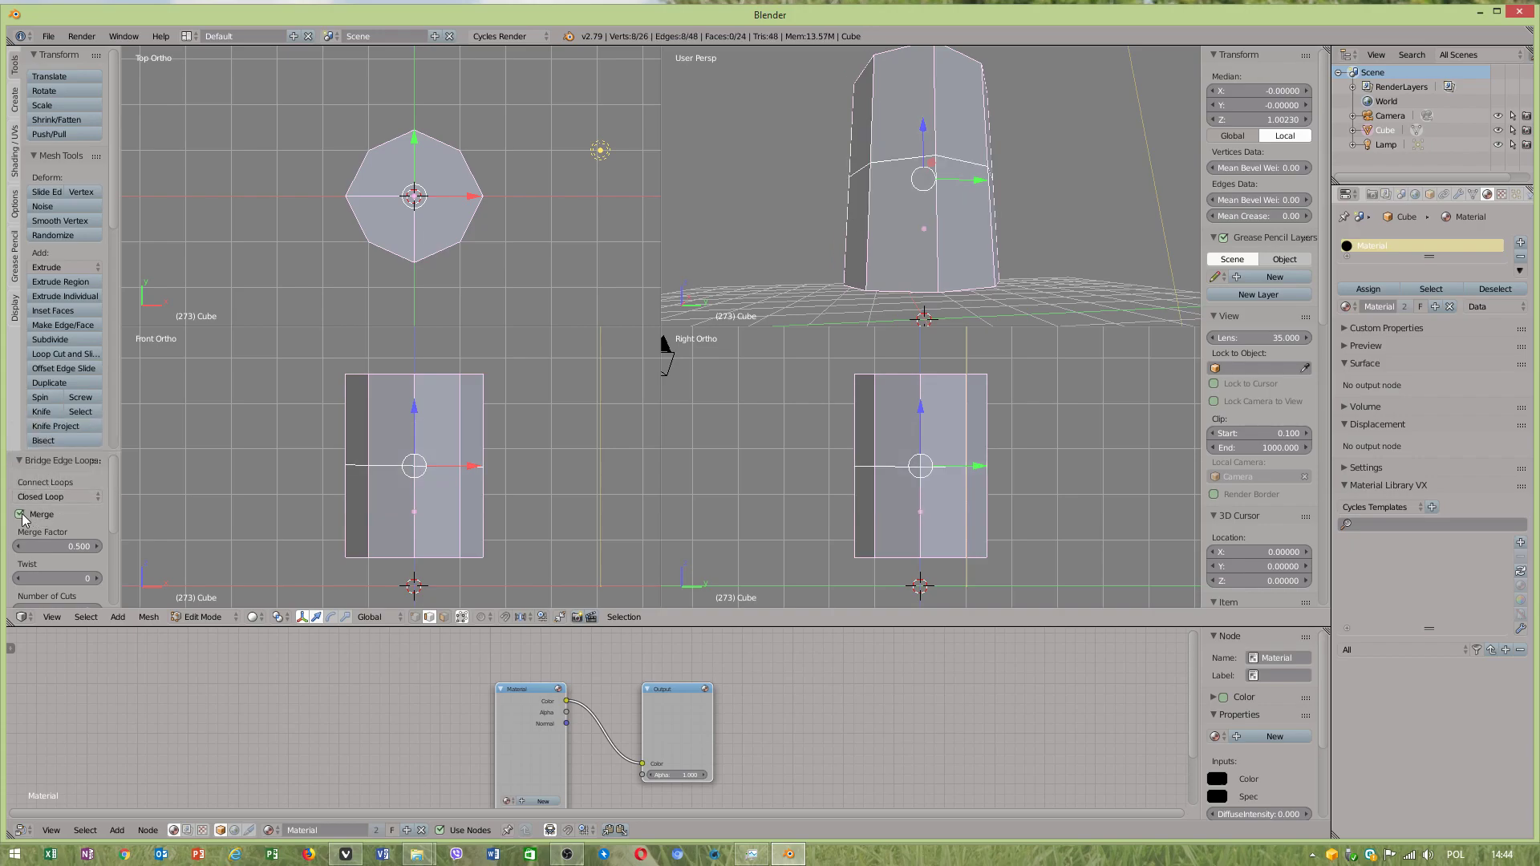
left_click(23, 515)
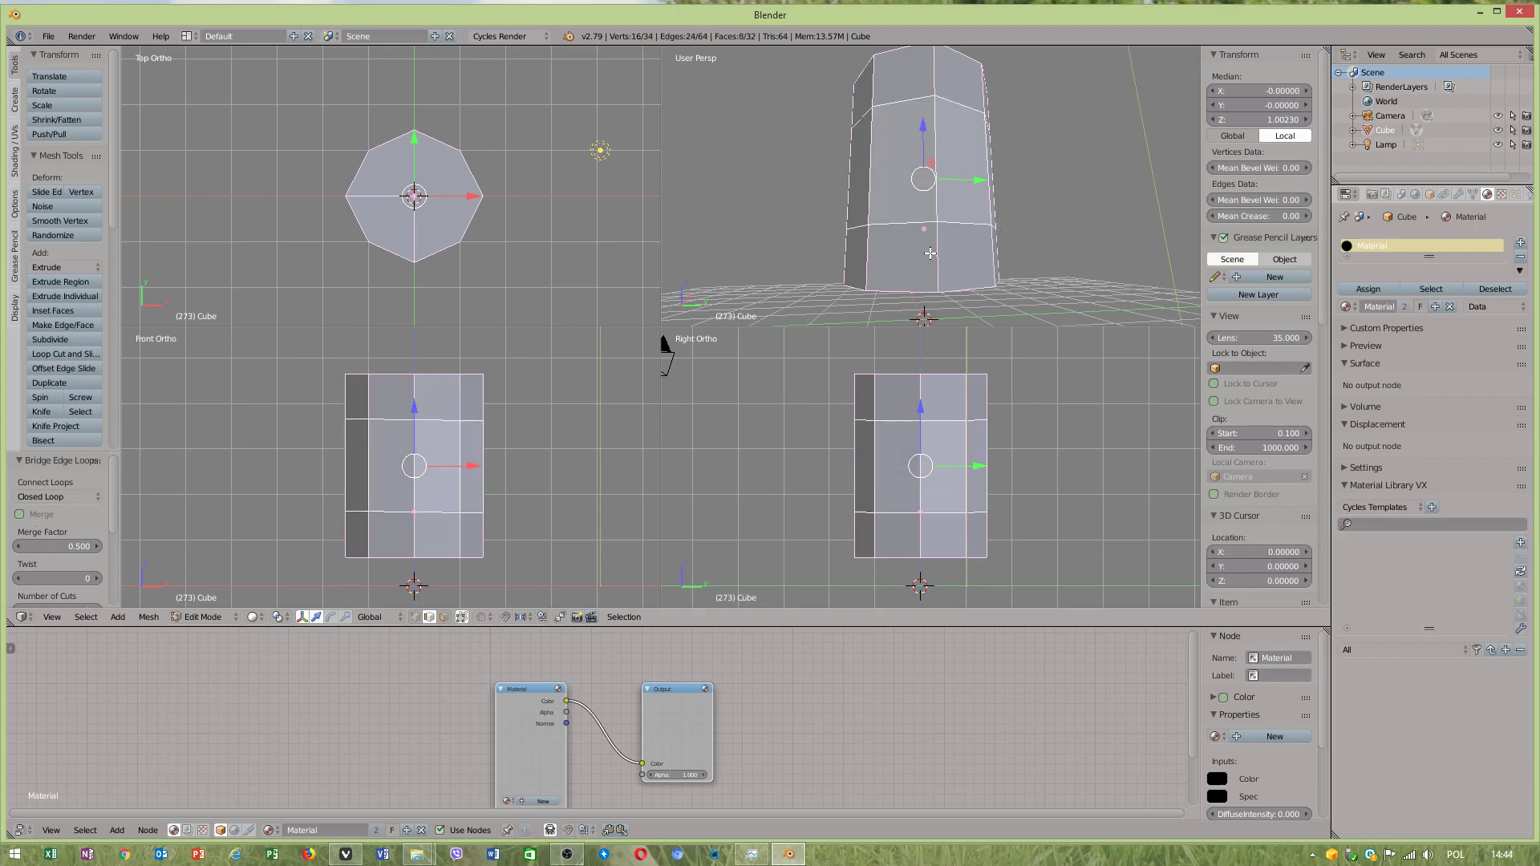
- Undo the bridge between the two rims and switch from quad view to a single perspective view of the upper half
key("ctrl+z")
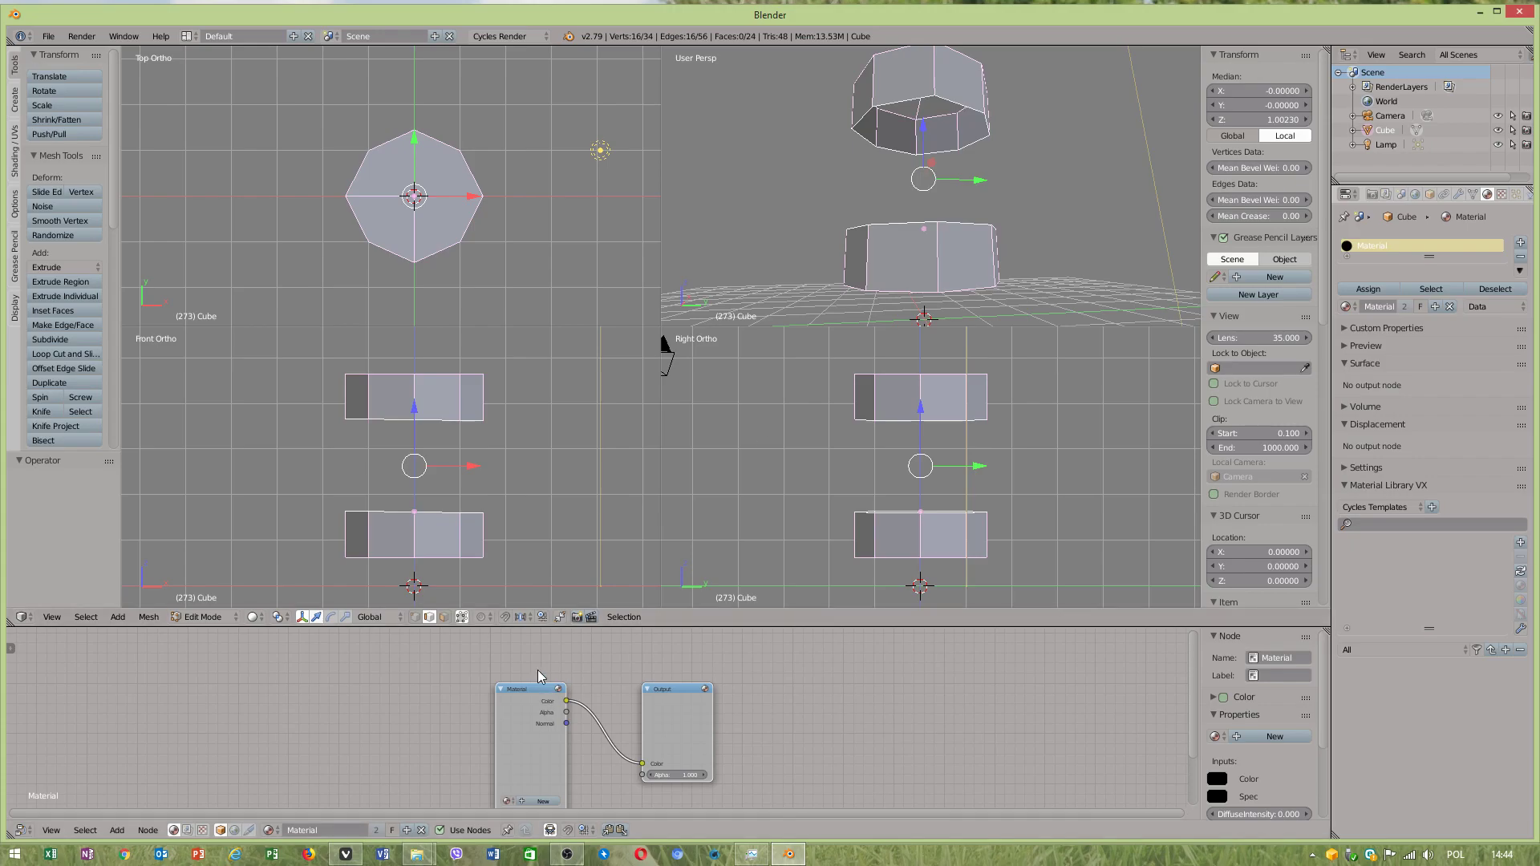
middle_click_drag(947, 120, 845, 174)
right_click(845, 306)
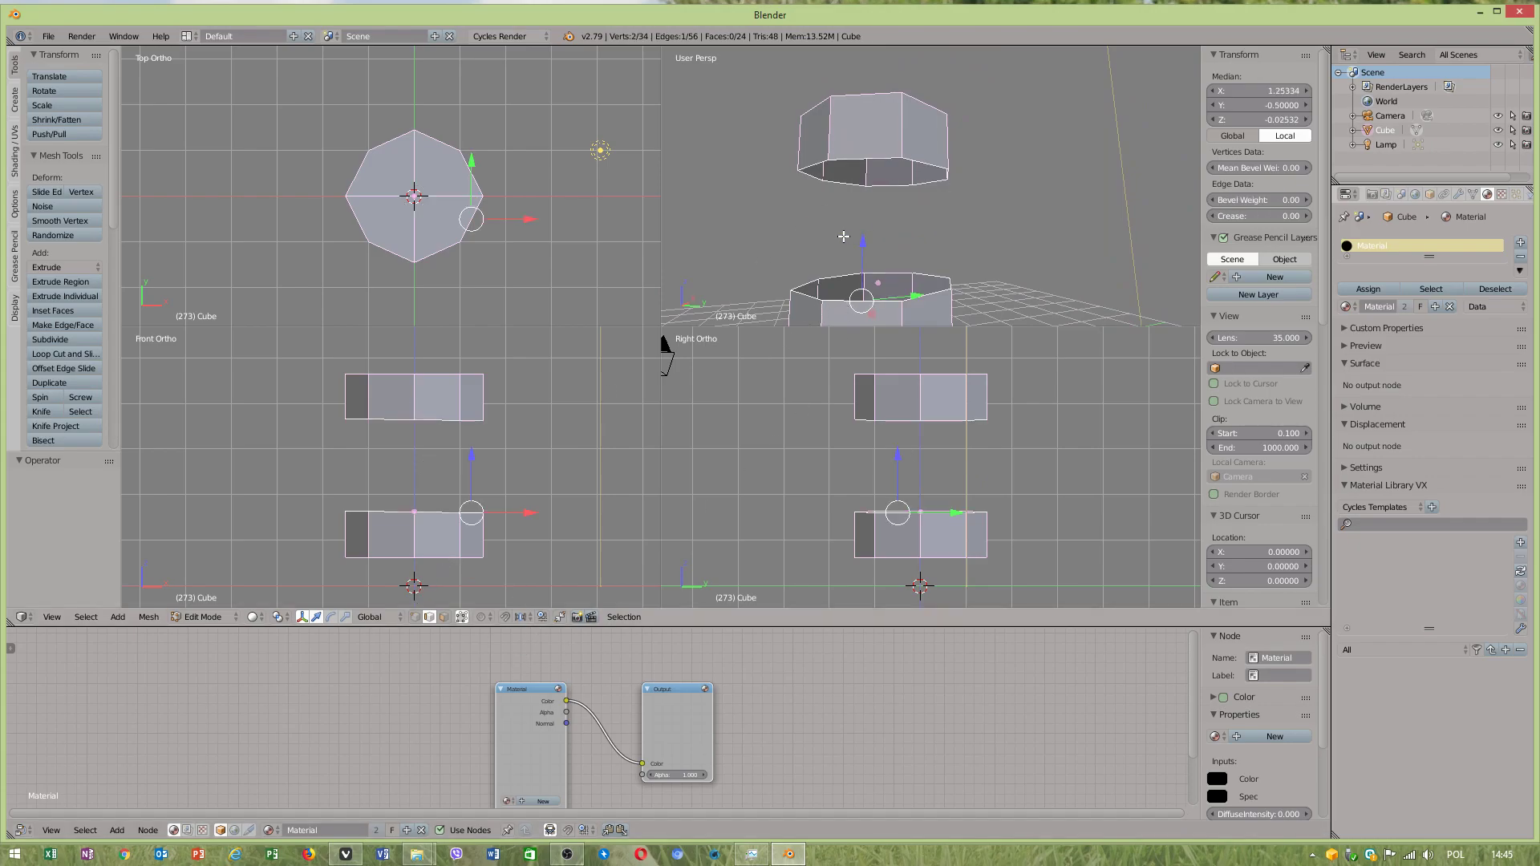
middle_click_drag(844, 236, 889, 237)
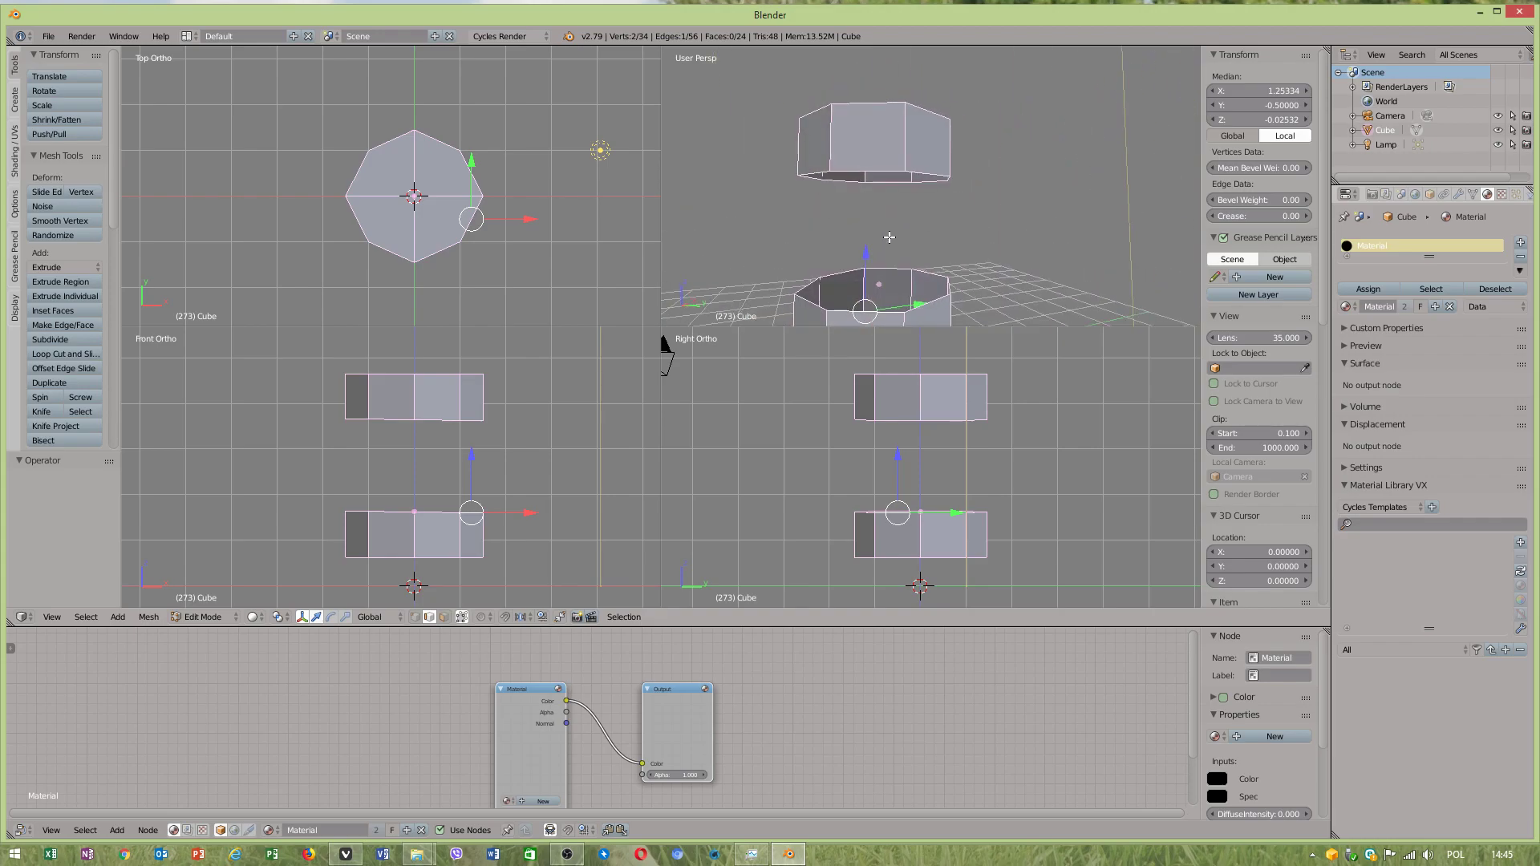
key("ctrl+alt+q")
middle_click_drag(538, 354, 637, 344)
- Extrude two adjacent top faces of the upper half upward twice, by about 0.667 and 0.732 along Z
left_click(445, 617)
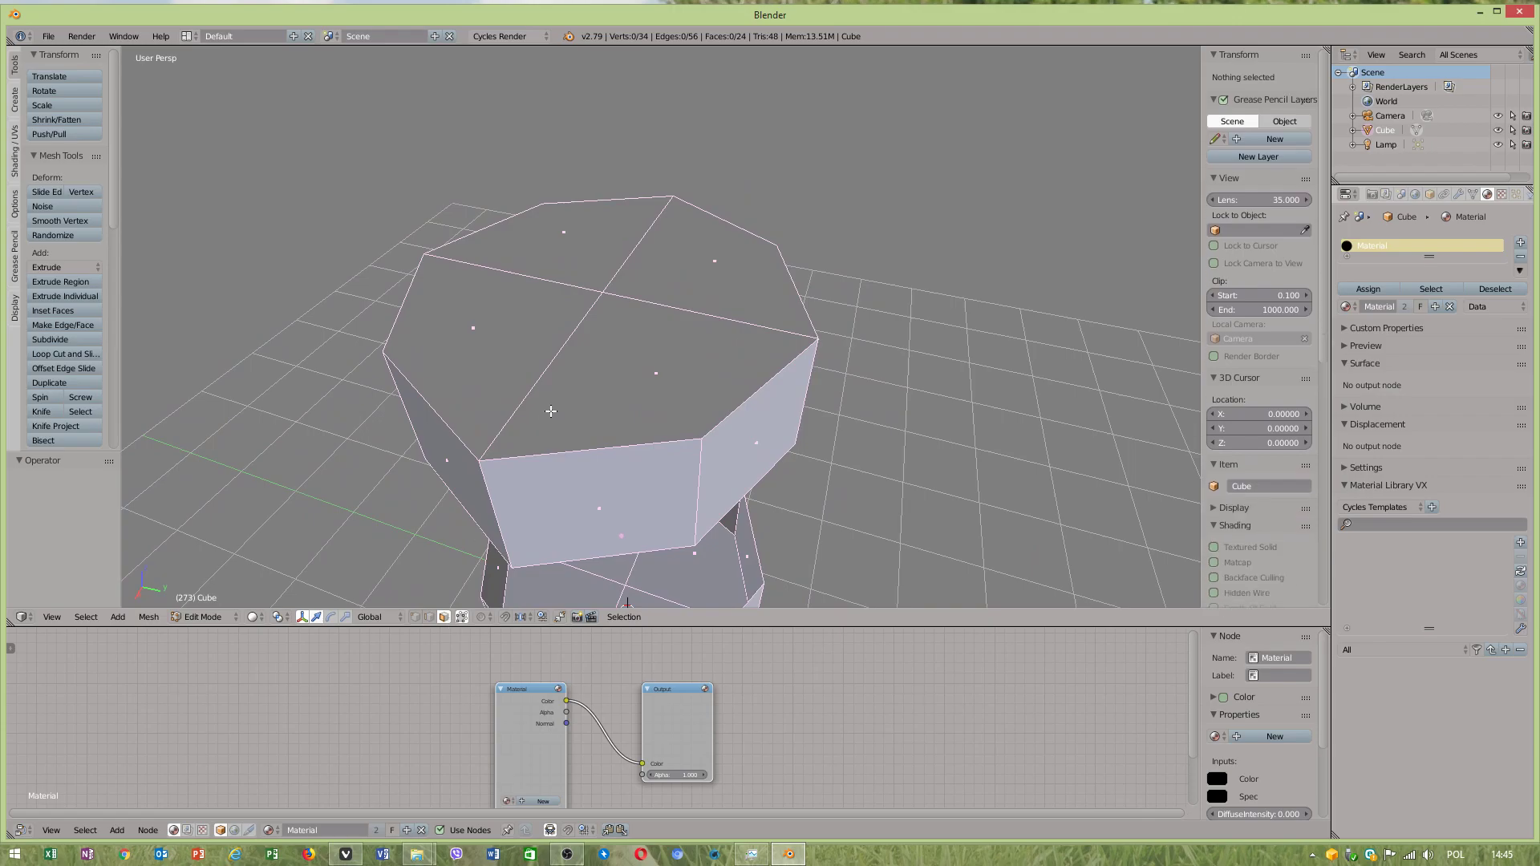
right_click(551, 410)
right_click(489, 337, "shift")
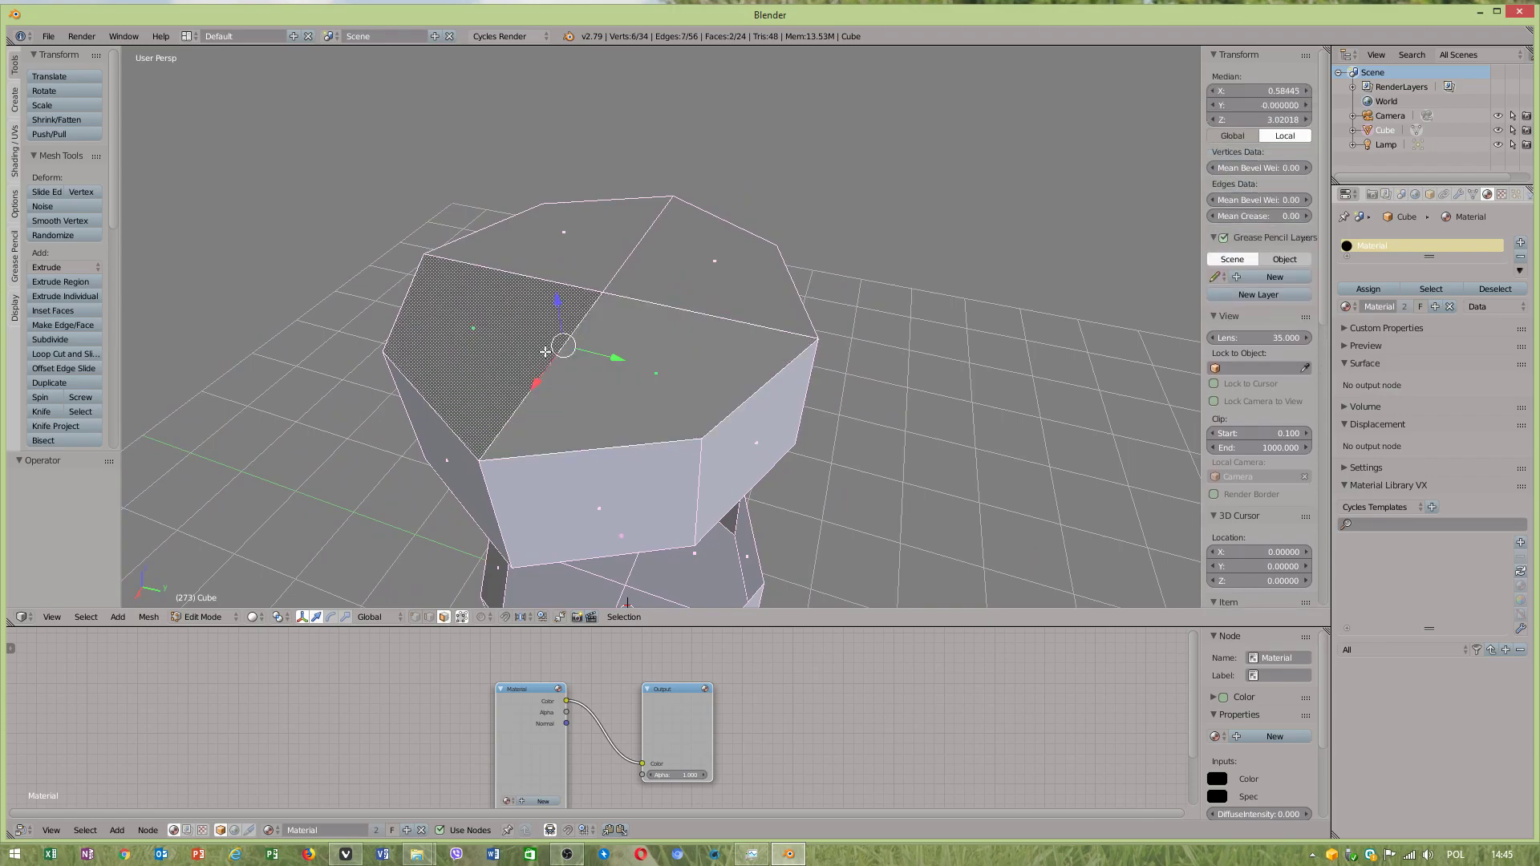
key("e")
left_click(550, 251)
key("e")
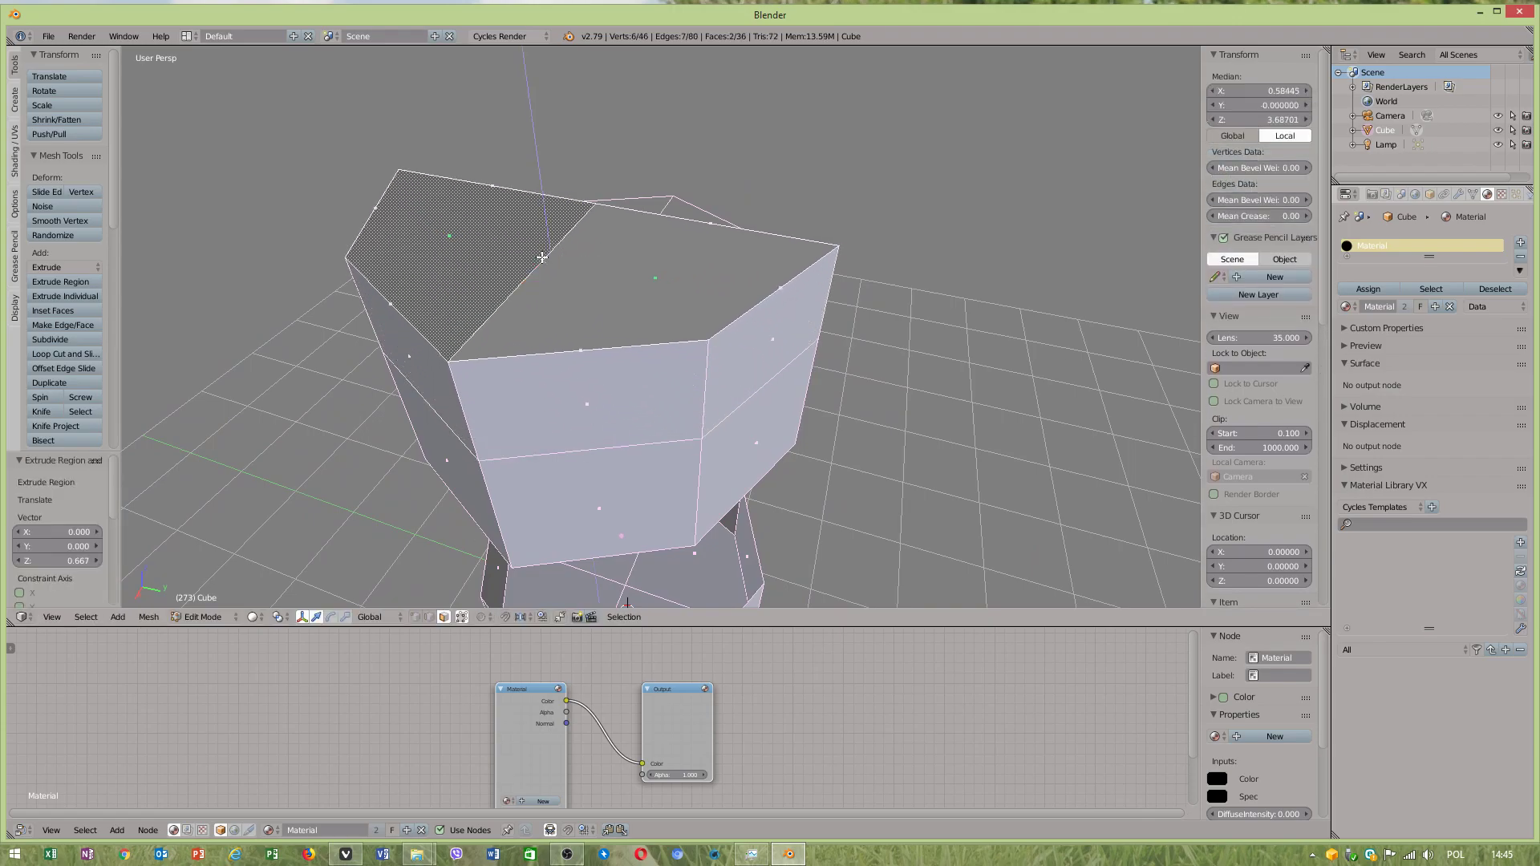
left_click(545, 122)
- Delete the two top faces of the extruded block to leave its top open
middle_click_drag(794, 187, 829, 262)
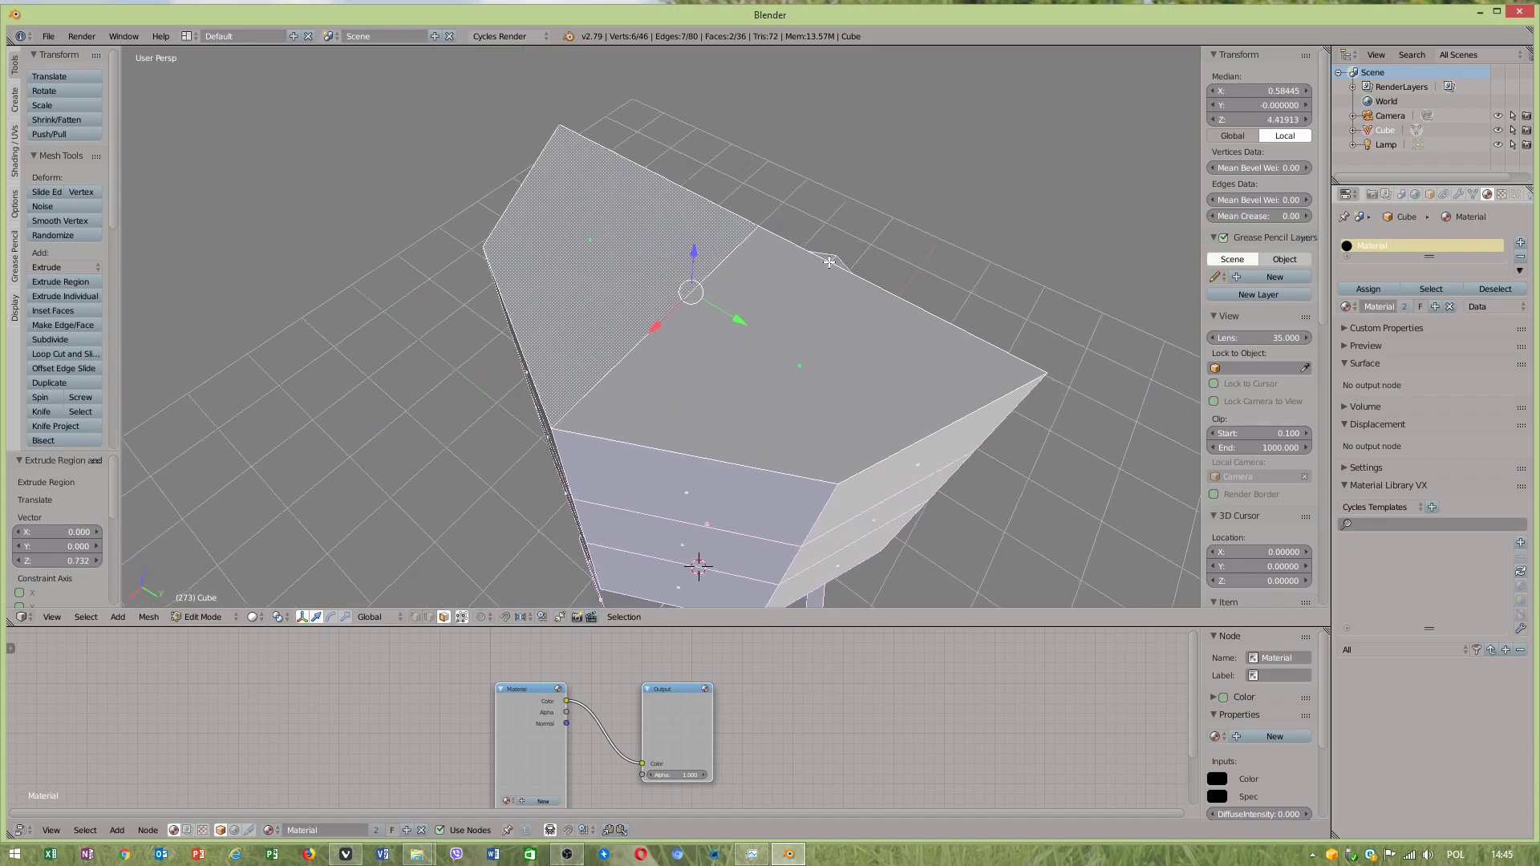
right_click(812, 413)
right_click(633, 285, "shift")
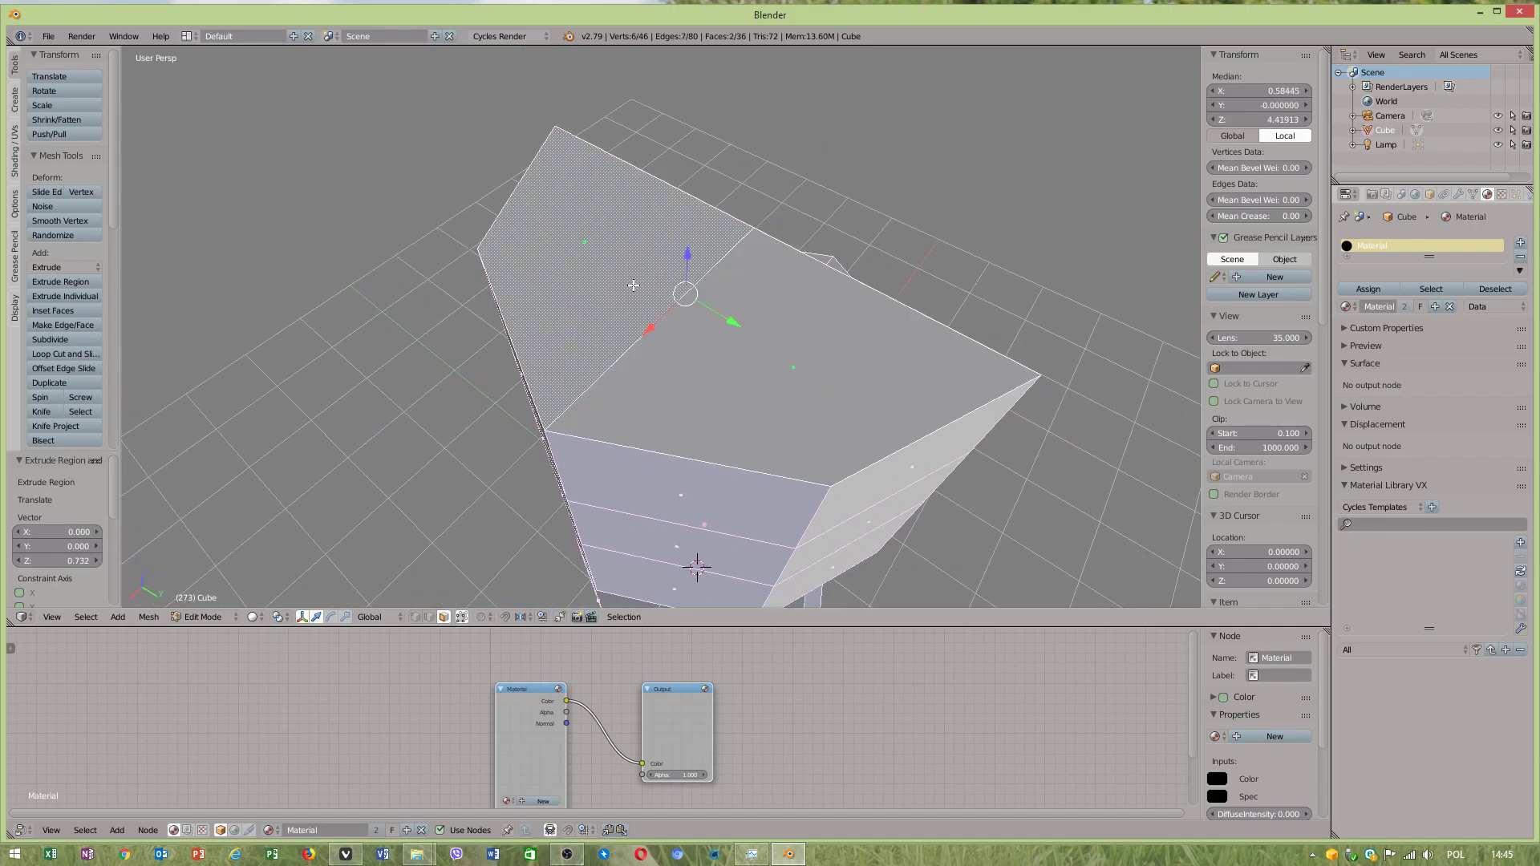
key("x")
left_click(611, 316)
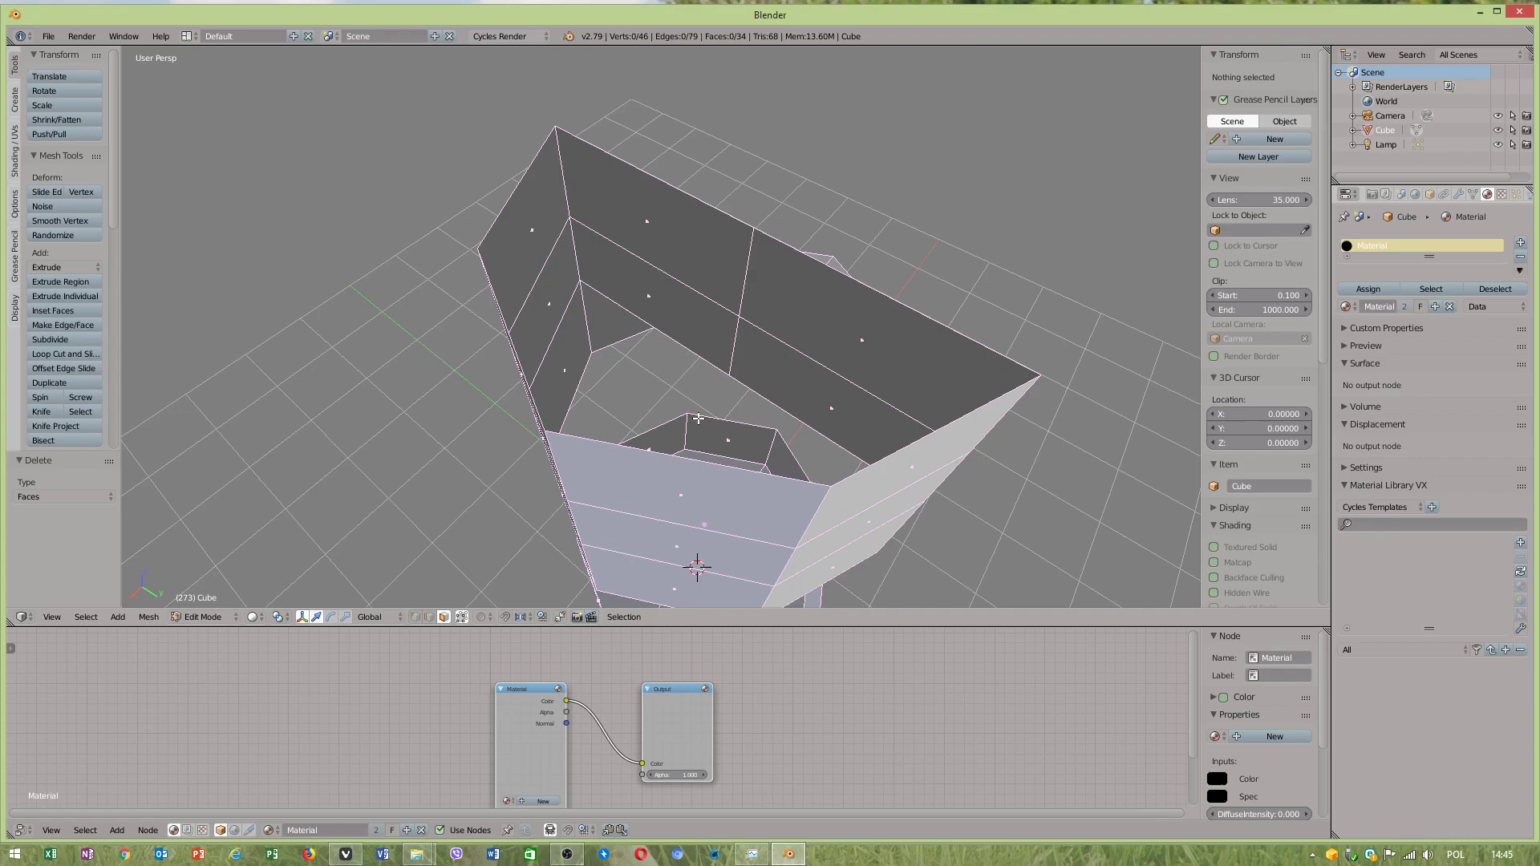
- Try to cap the open top rim of the extruded block with one face, using Make Edge/Face on all its rim edges
middle_click_drag(698, 418, 810, 314)
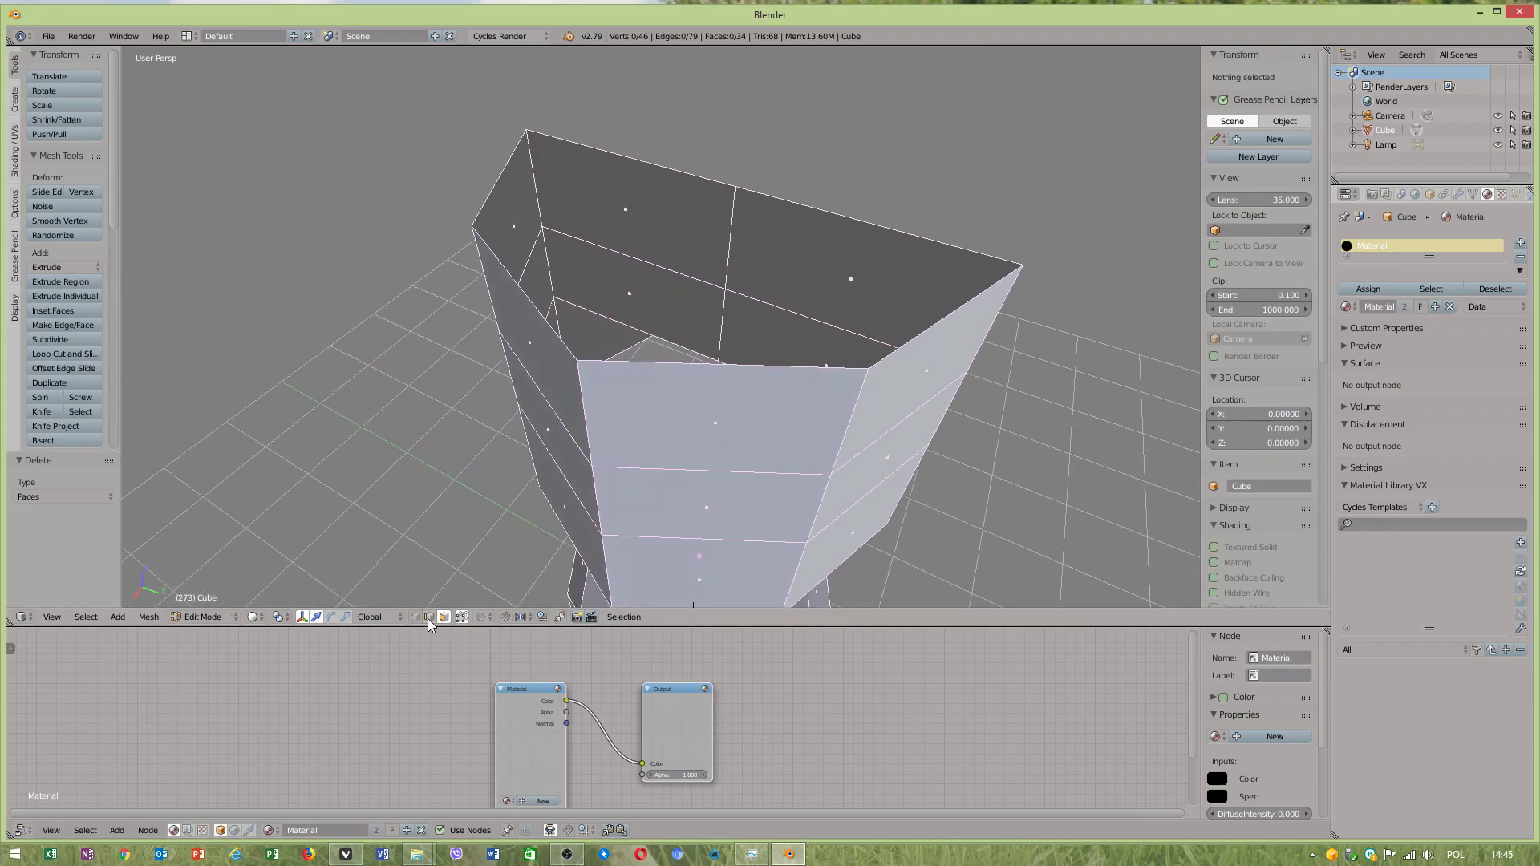
right_click(620, 335)
left_click(429, 617)
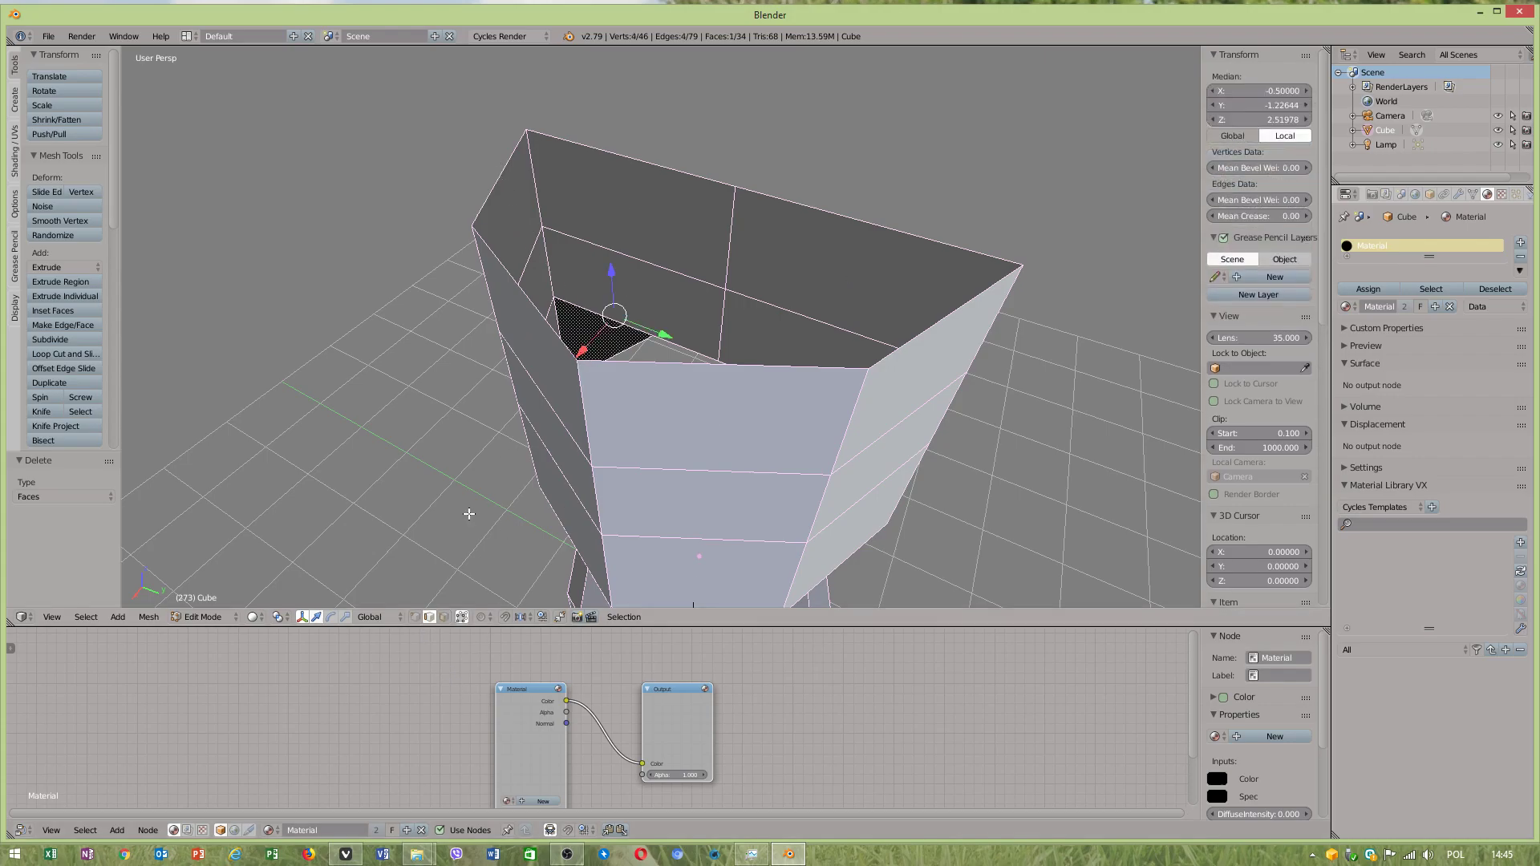
right_click(550, 330)
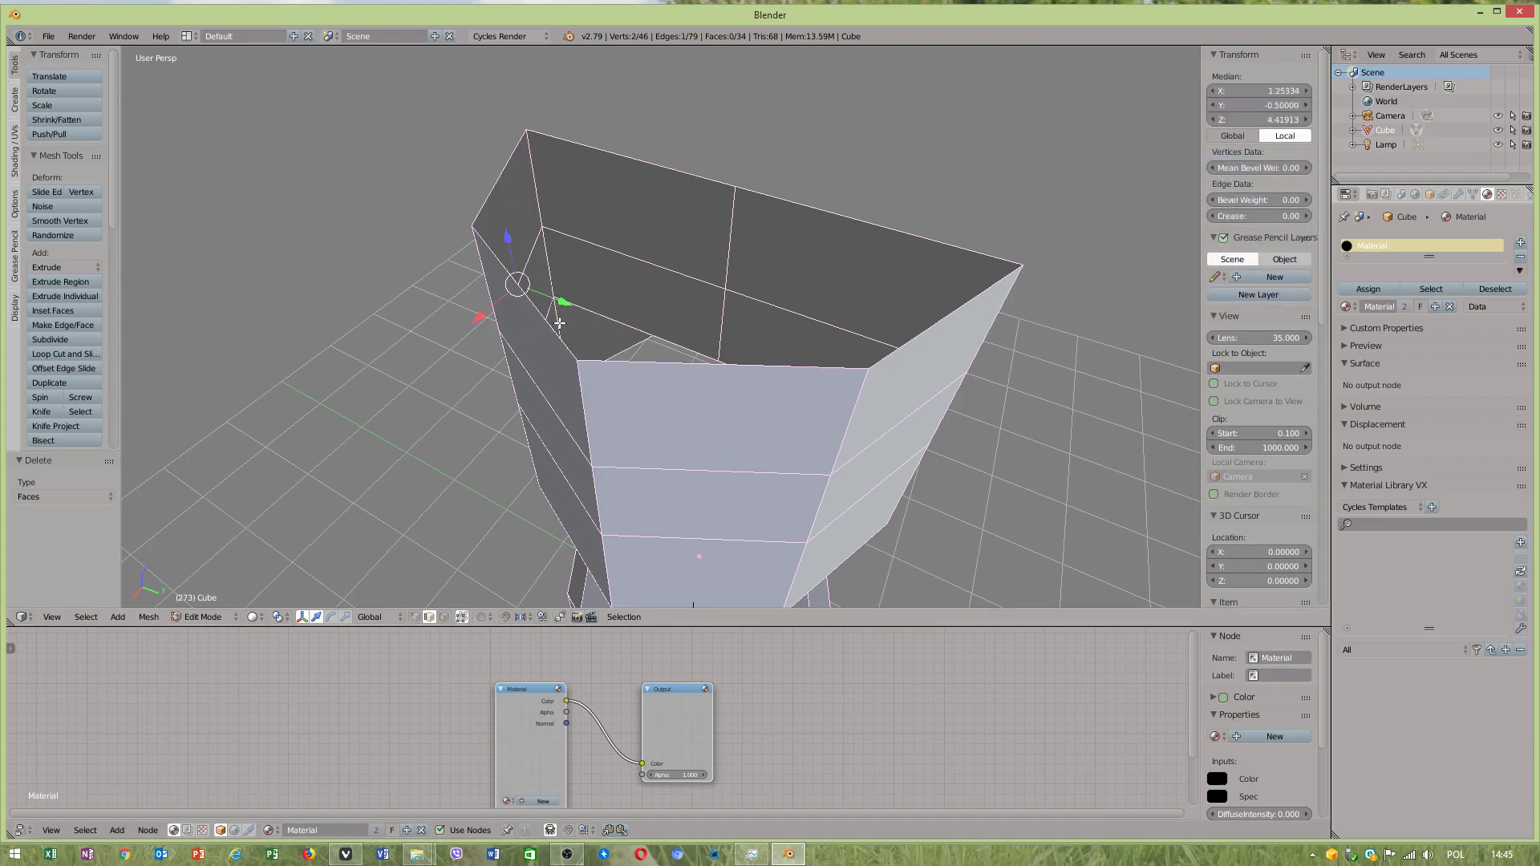
right_click(609, 154, "shift")
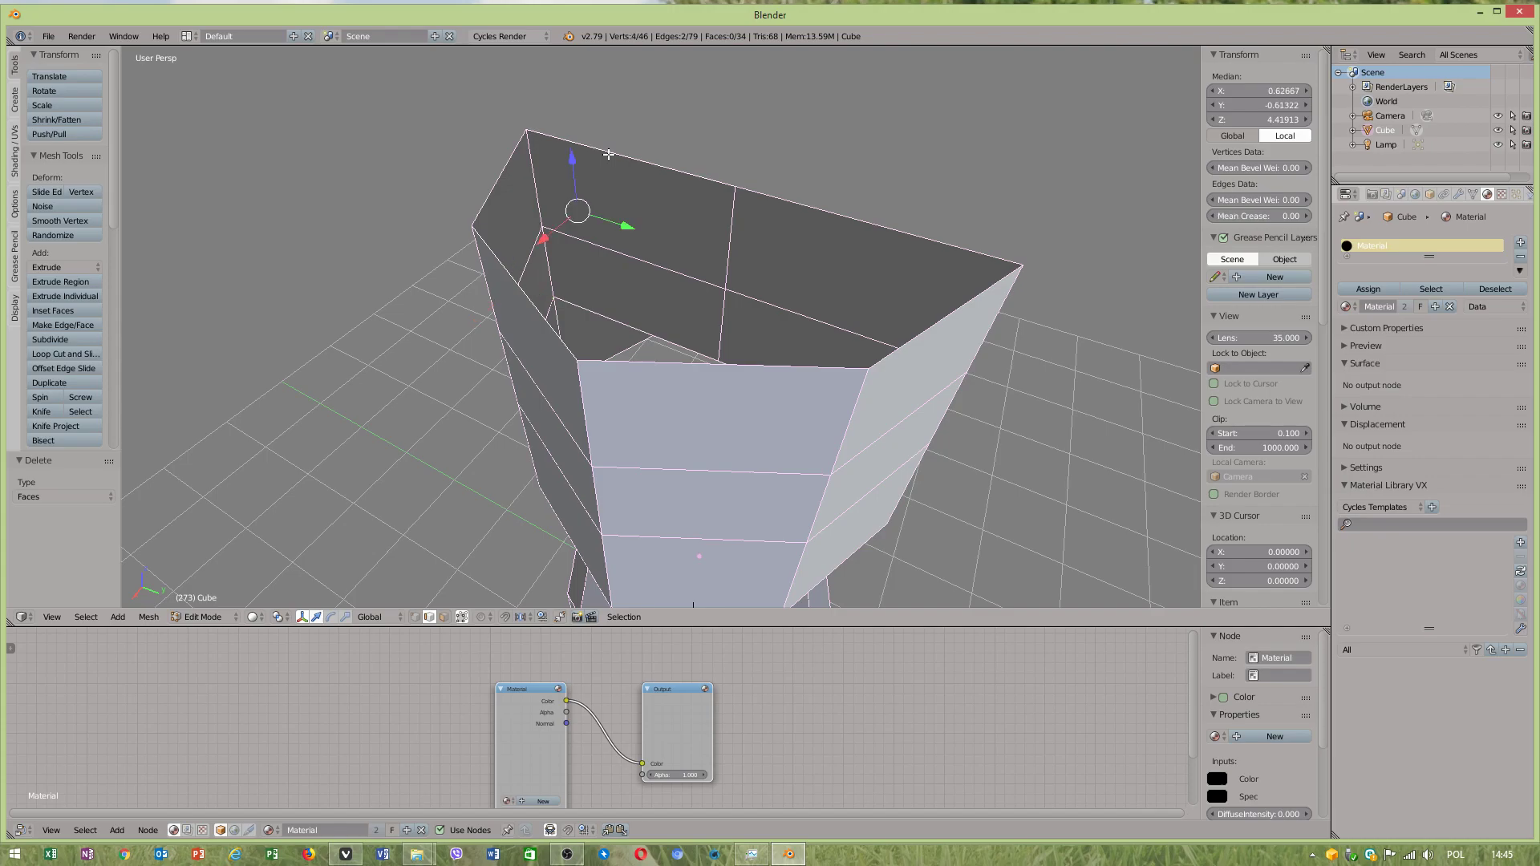
right_click(712, 362, "shift")
right_click(935, 326, "shift")
key("ctrl+f")
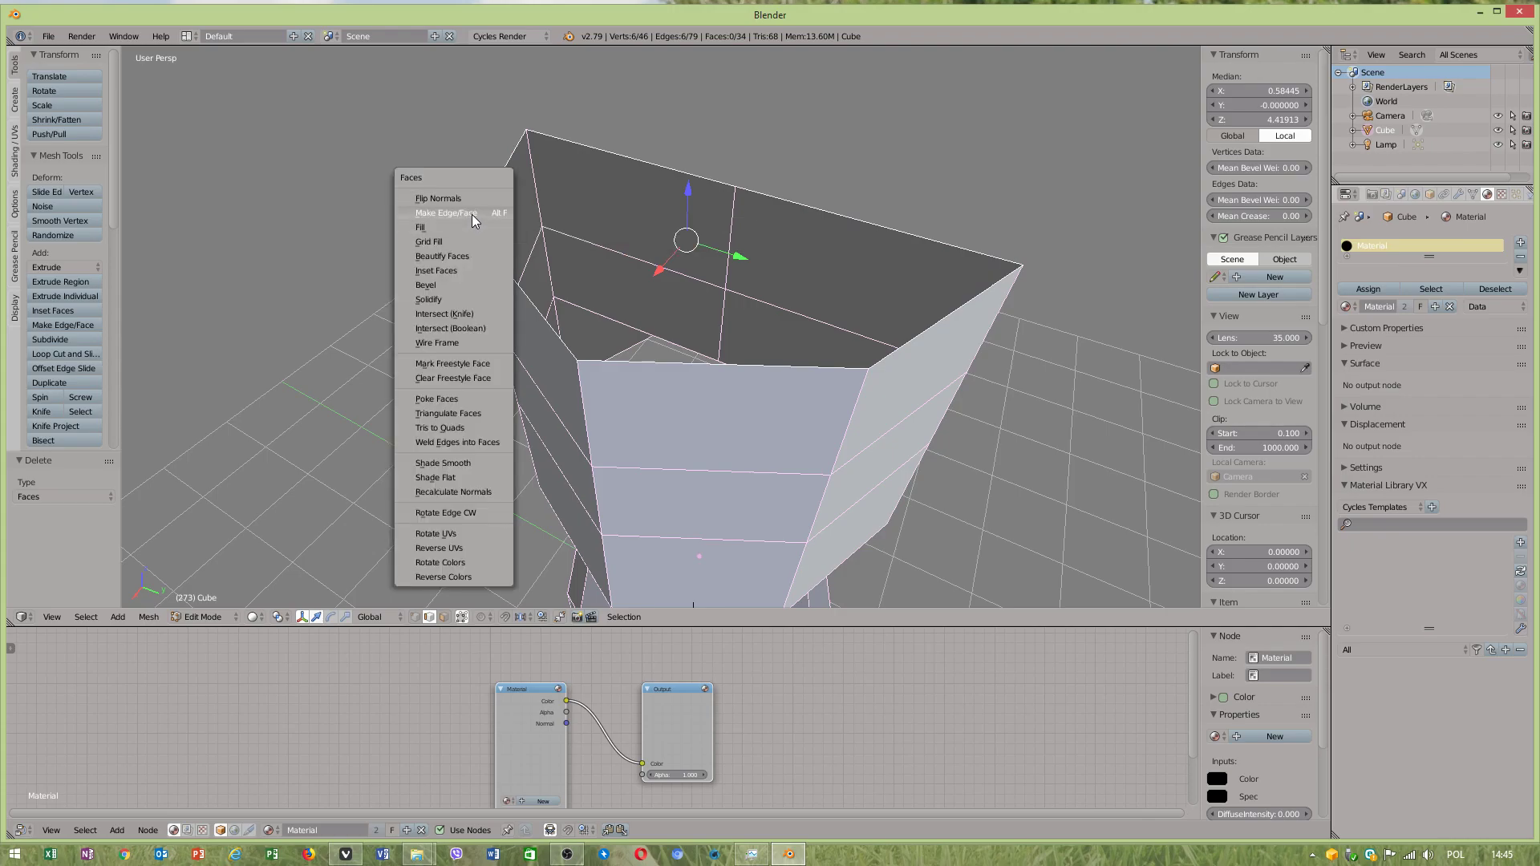
left_click(472, 214)
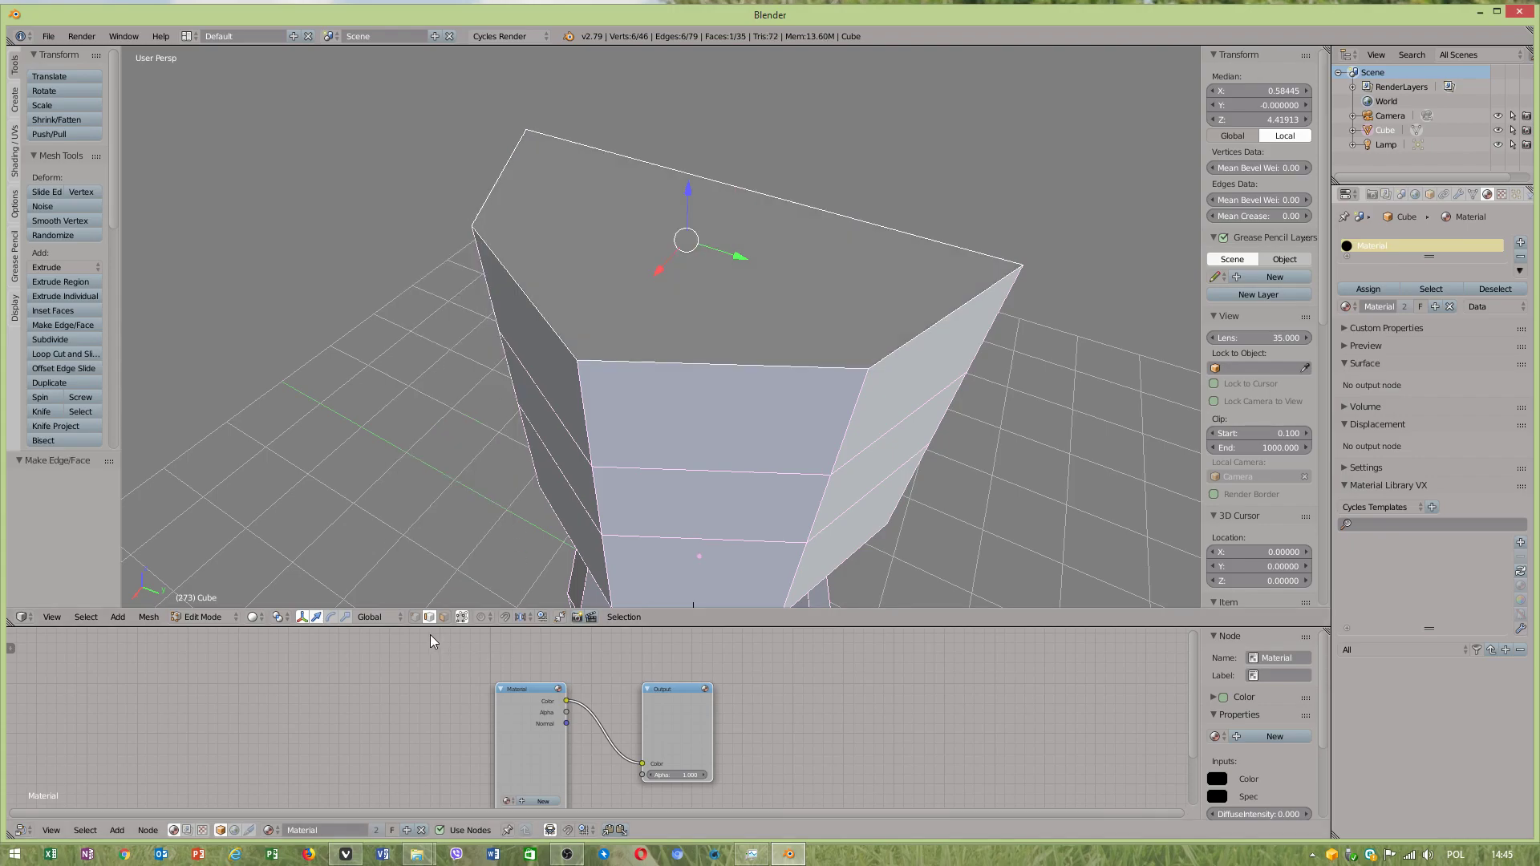
key("ctrl+z")
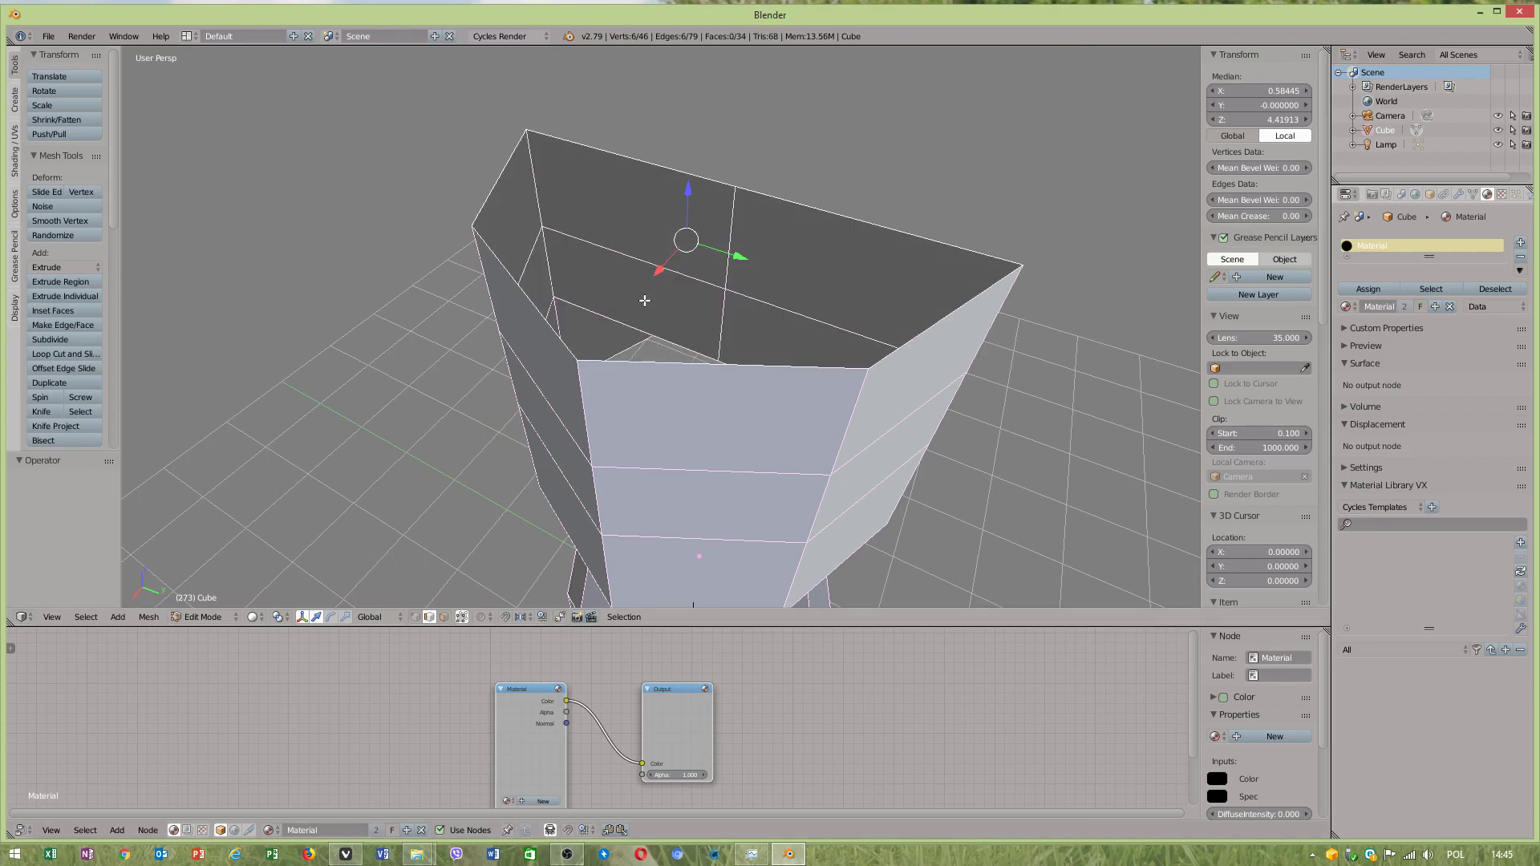
- Cap the block's open top with Grid Fill from two opposite rim edges, with Simple Blending enabled
left_click(780, 201)
left_click(885, 353)
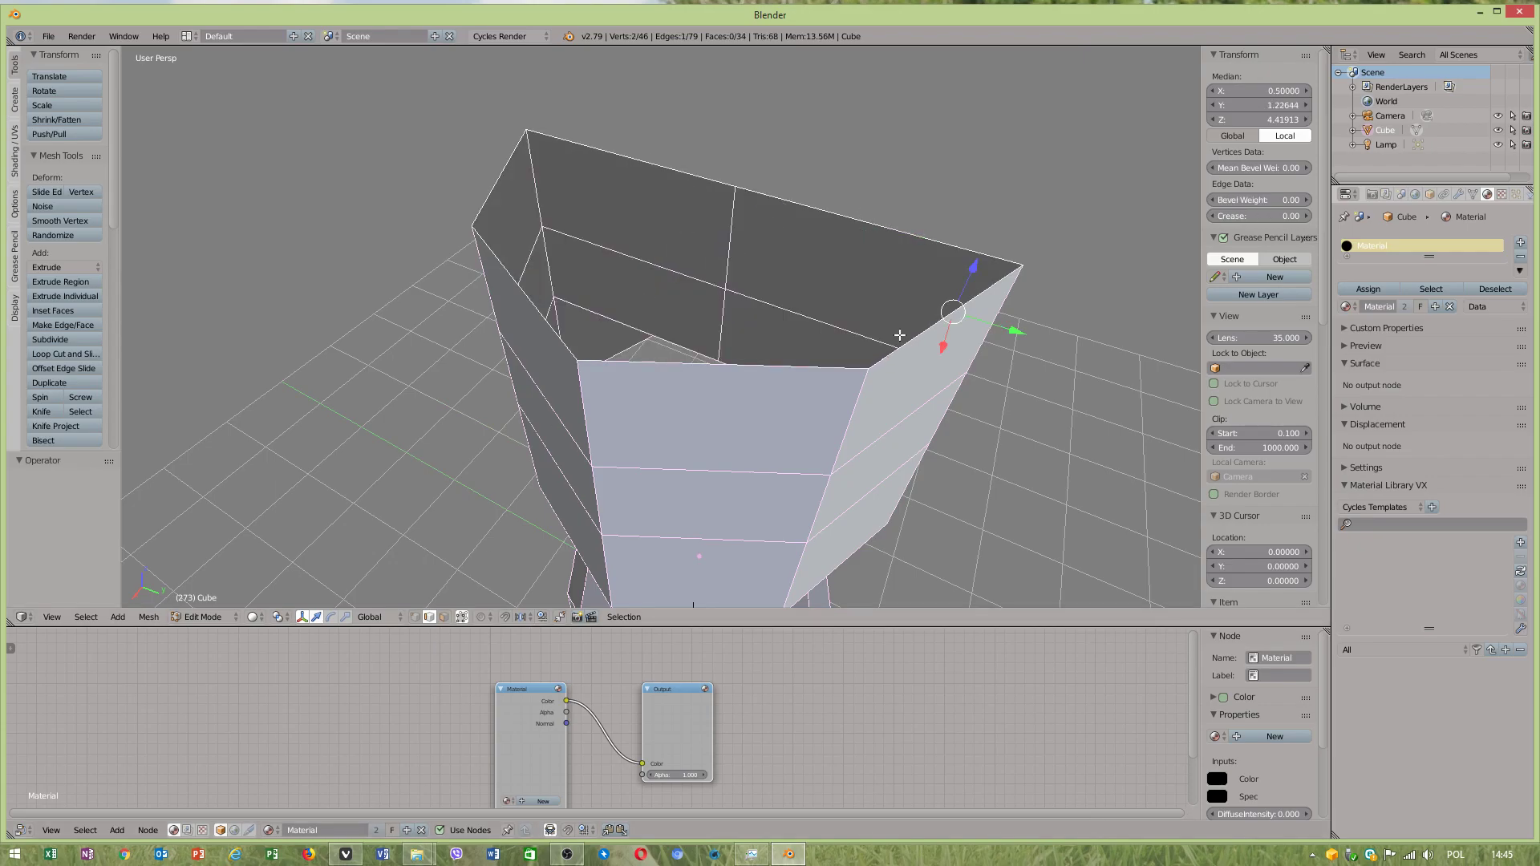
left_click(492, 181, "shift")
left_click(147, 617)
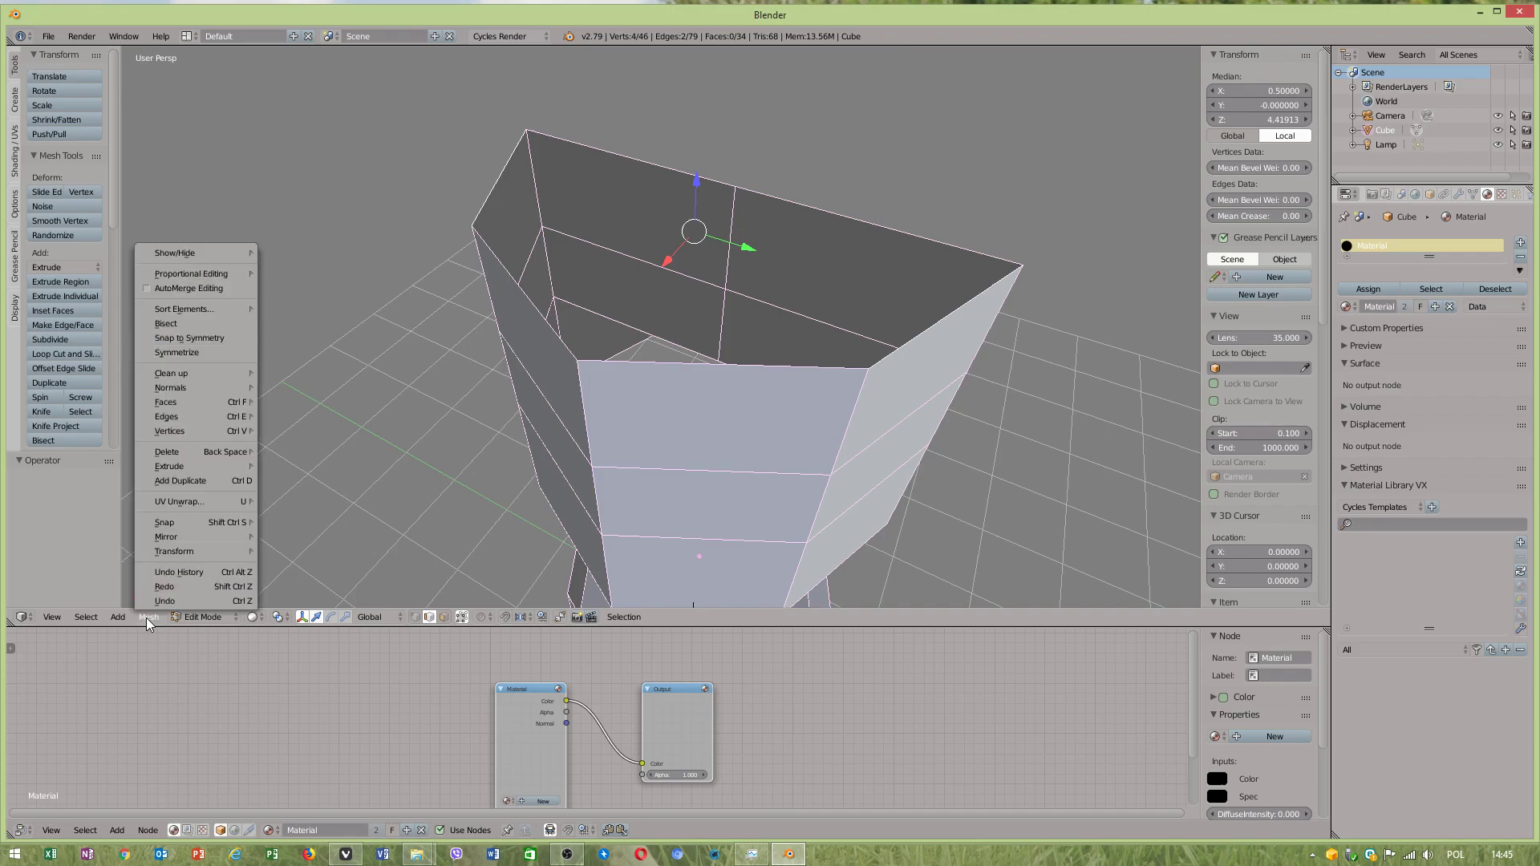
mouse_move(210, 401)
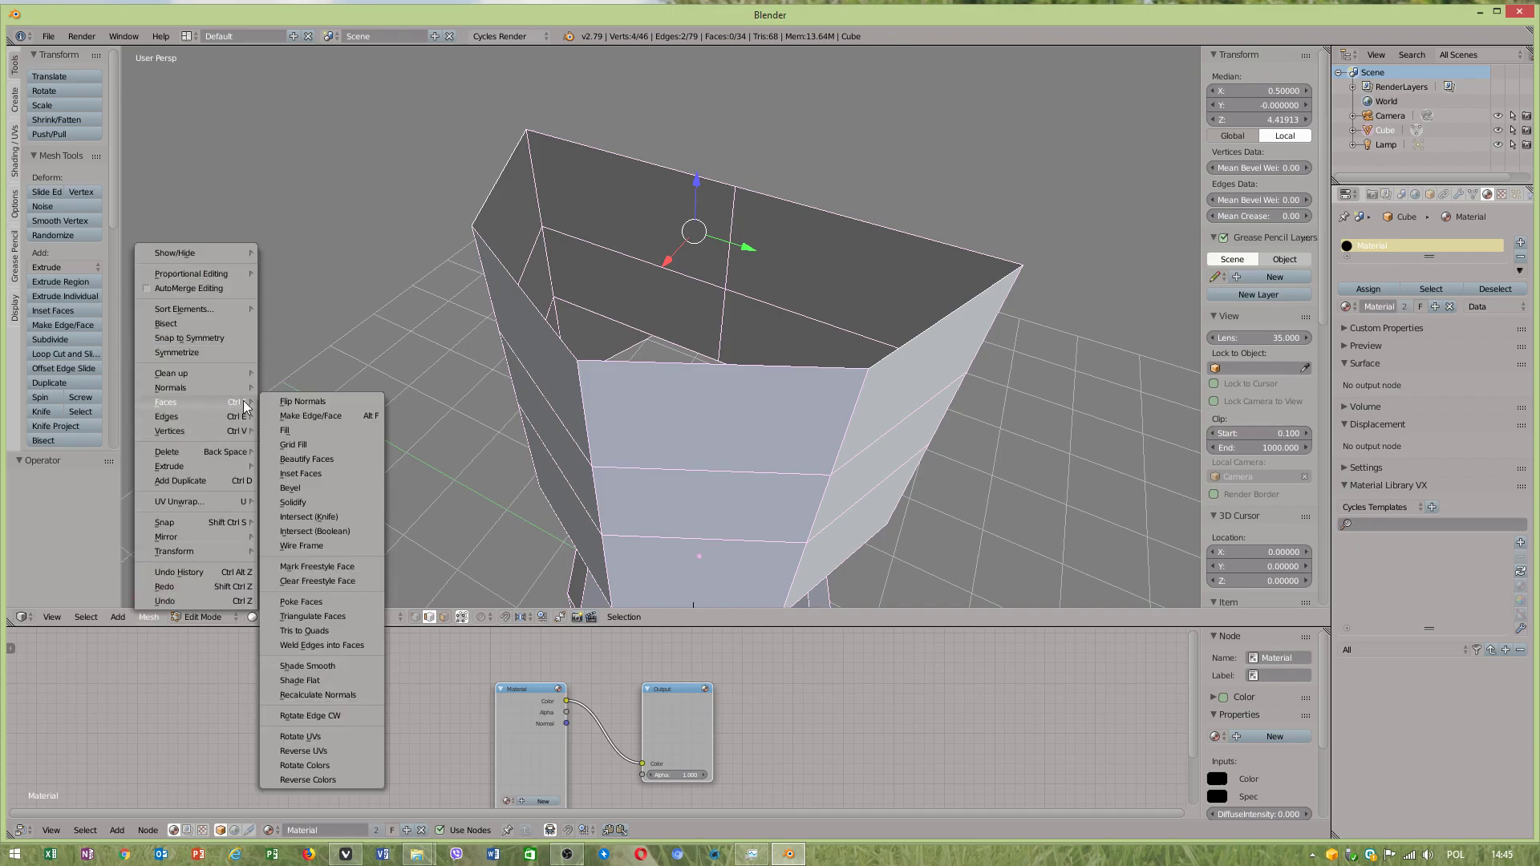
left_click(314, 440)
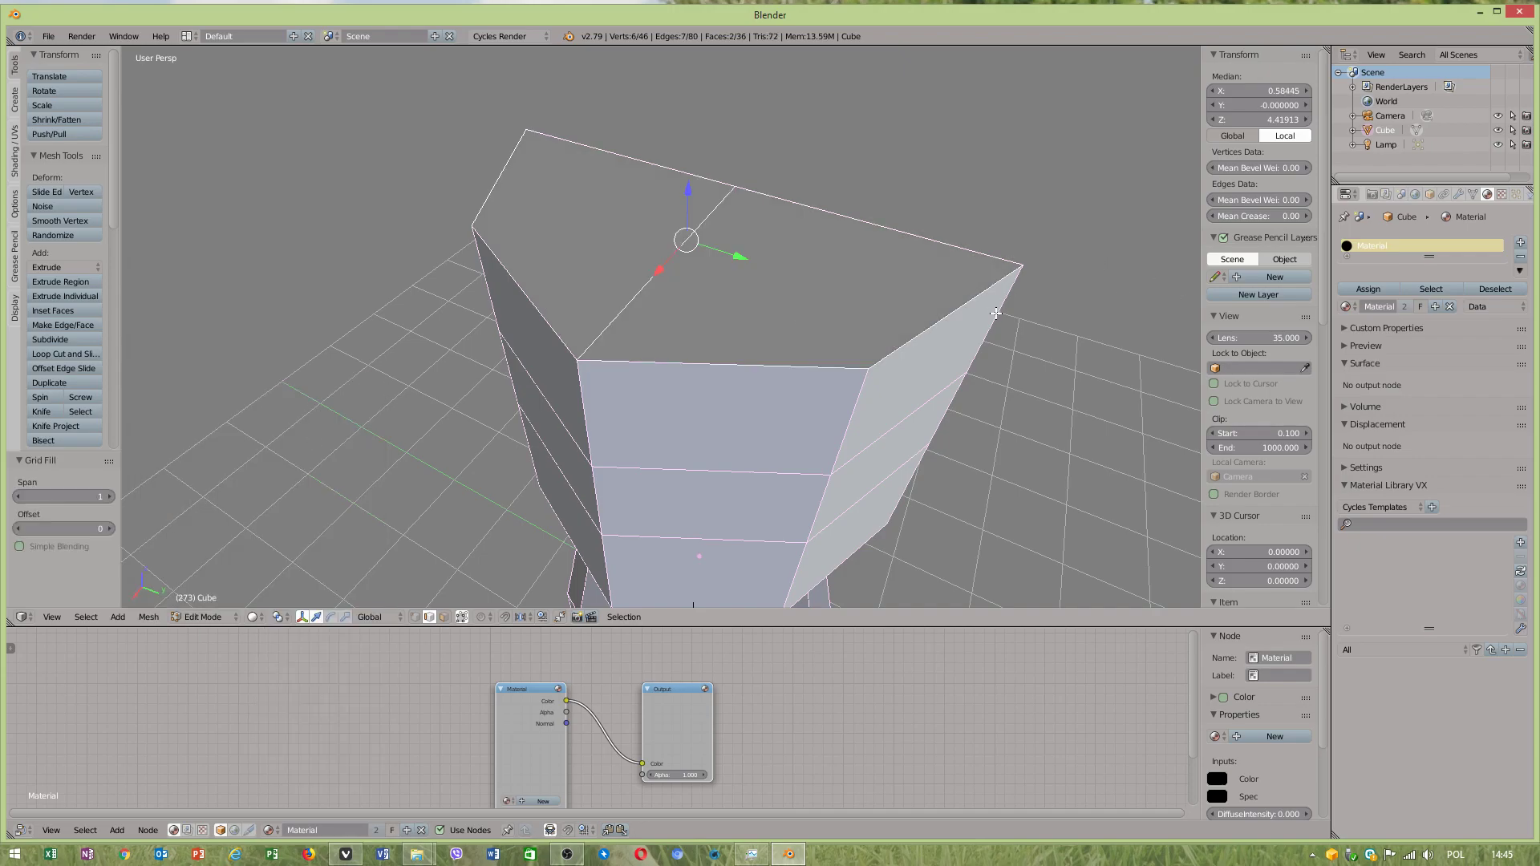
left_click(20, 547)
- In face selection mode, try to delete two adjacent side faces of the upper half on the side away from the extruded block
middle_click_drag(770, 214, 758, 353)
scroll(758, 352, "up", 5)
scroll(758, 352, "down", 5)
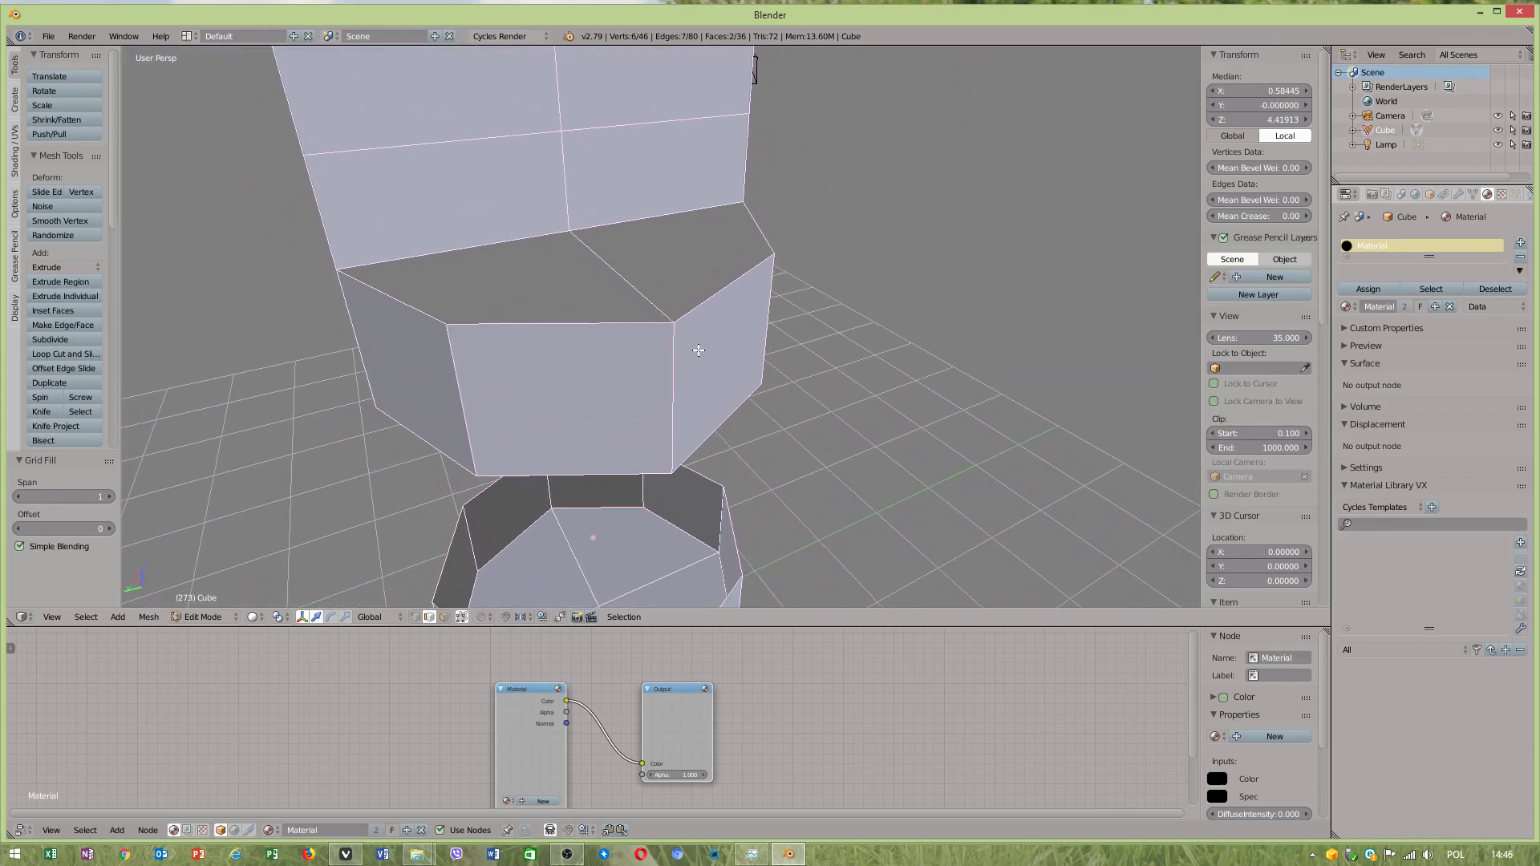
middle_click_drag(604, 532, 626, 348)
left_click(444, 617)
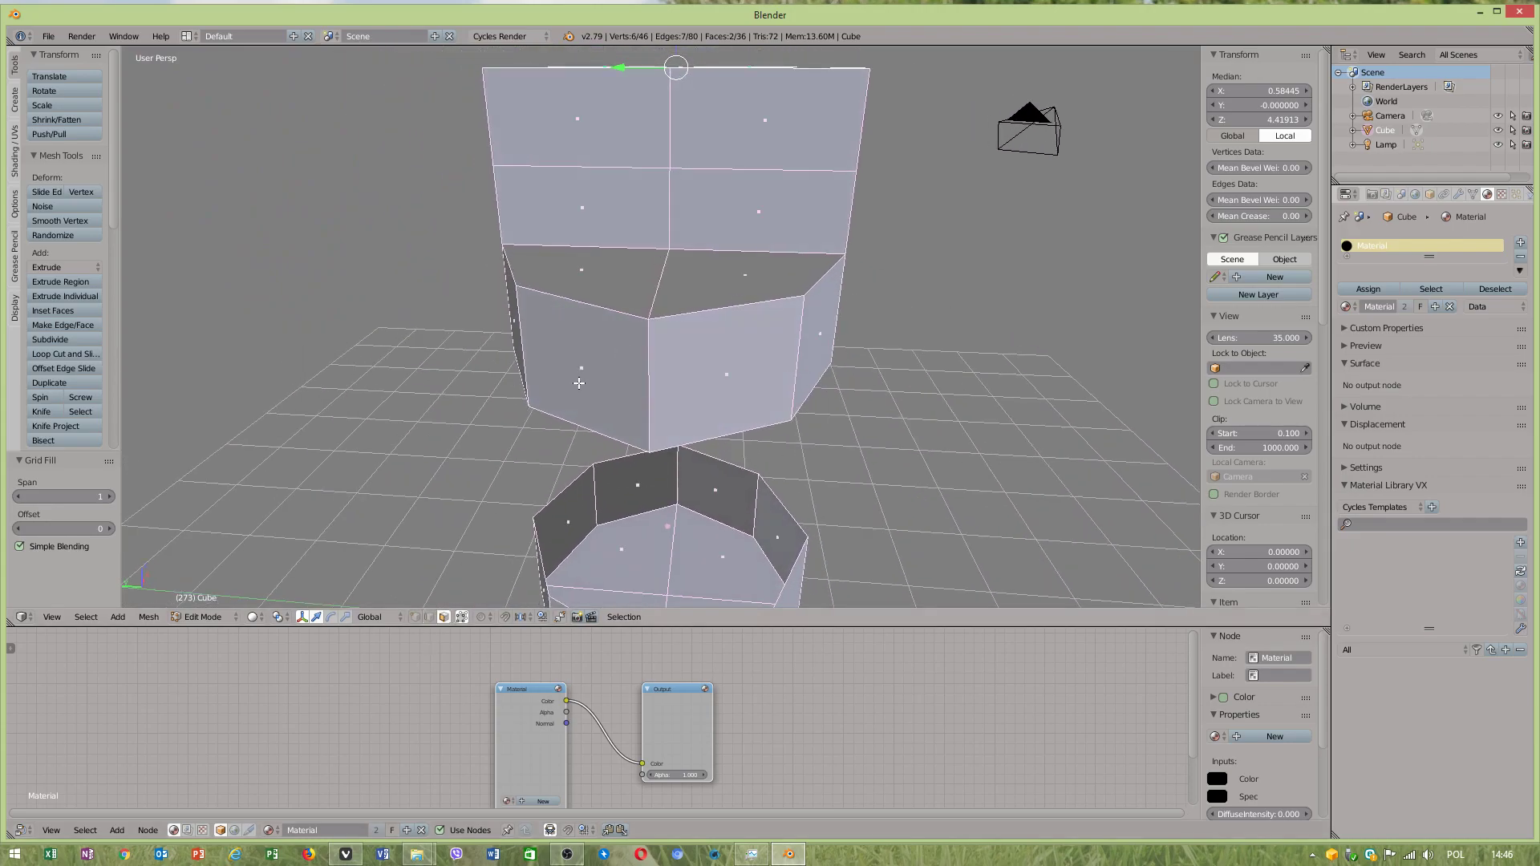
left_click(582, 368)
left_click(739, 365, "shift")
key("x")
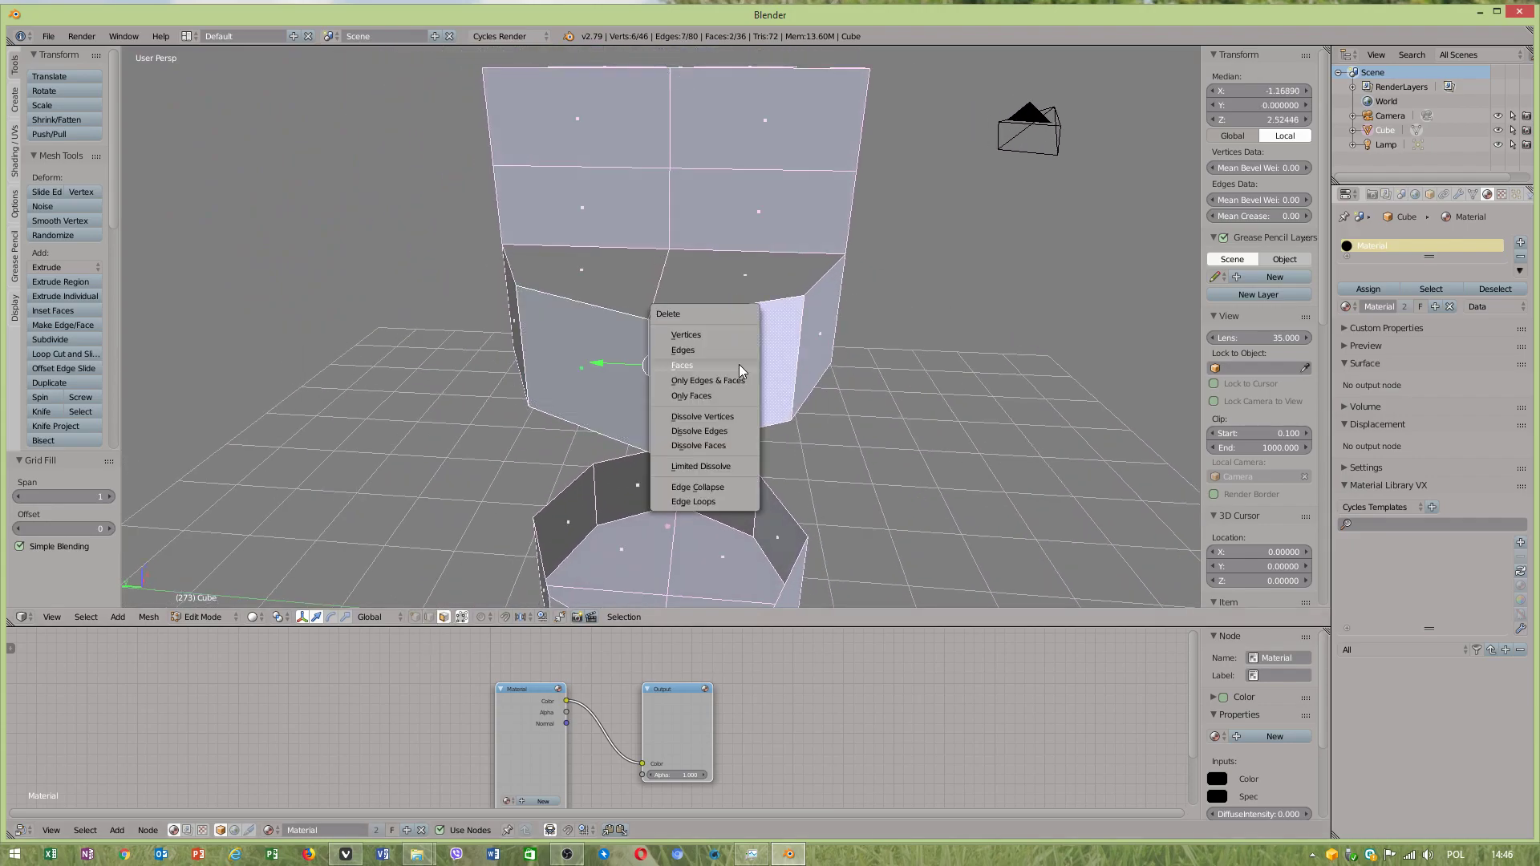
left_click(739, 364)
middle_click_drag(739, 364, 763, 213)
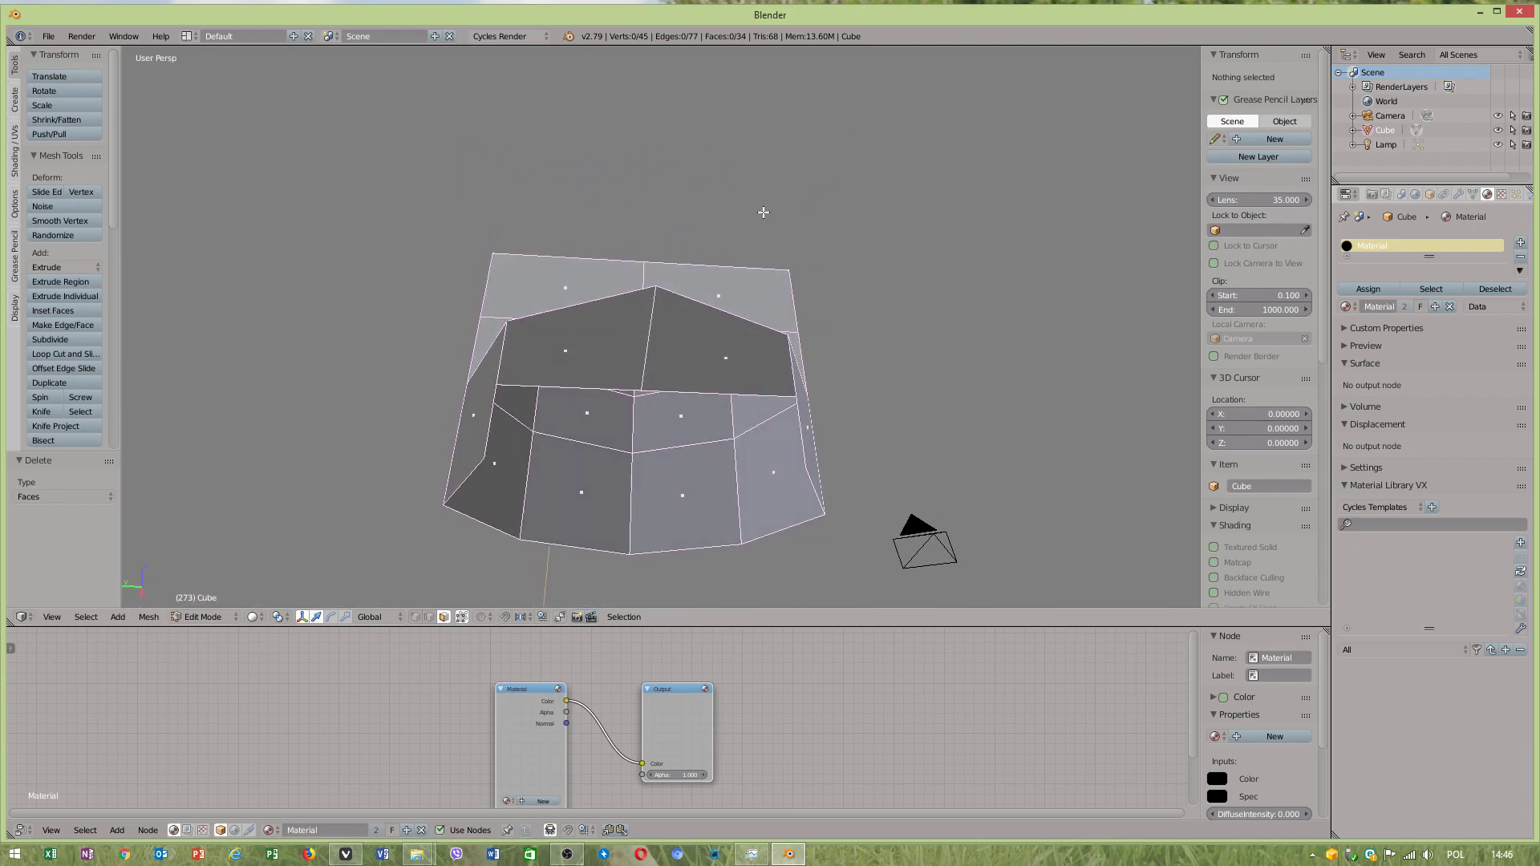
key("ctrl+z")
- In edge selection mode, try to close the upper half's open underside with Grid Fill from two single opposite rim edges
middle_click_drag(706, 405, 694, 514)
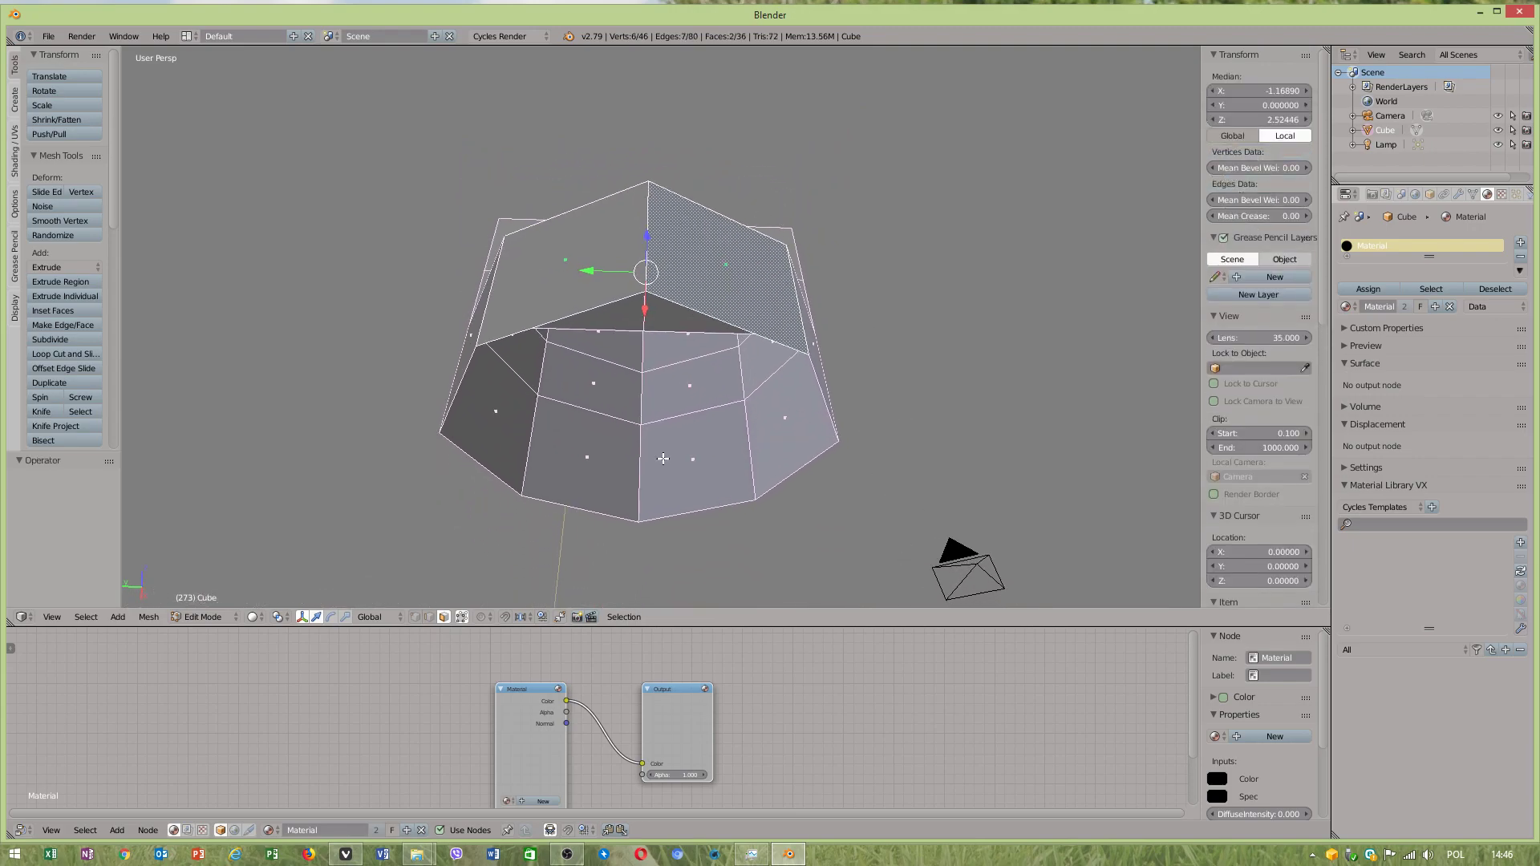
left_click(429, 617)
left_click(488, 463)
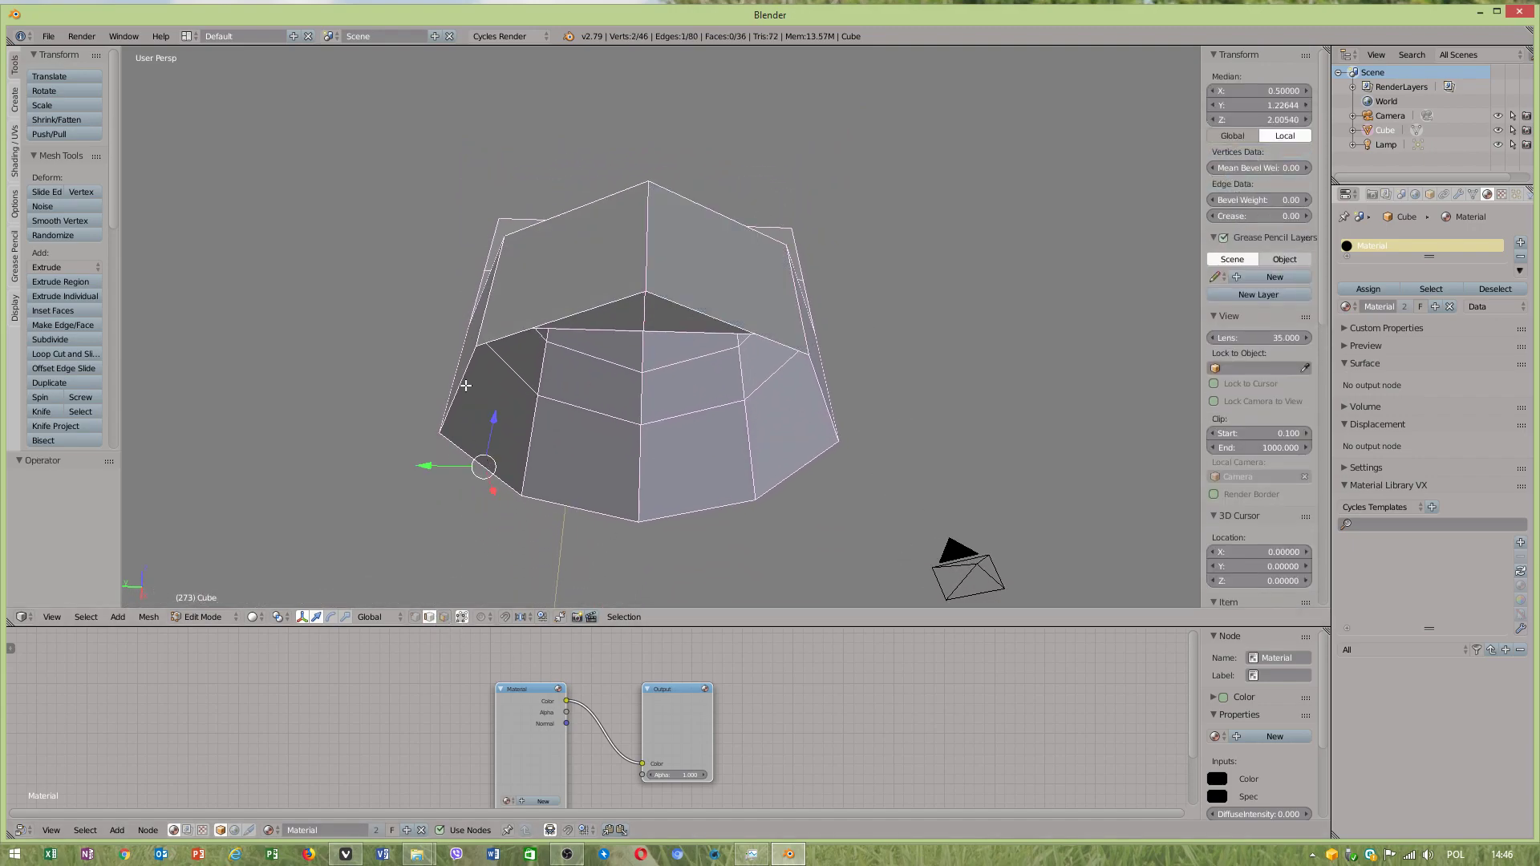
right_click(467, 387, "shift")
right_click(529, 329, "shift")
right_click(711, 316)
left_click(571, 502, "shift")
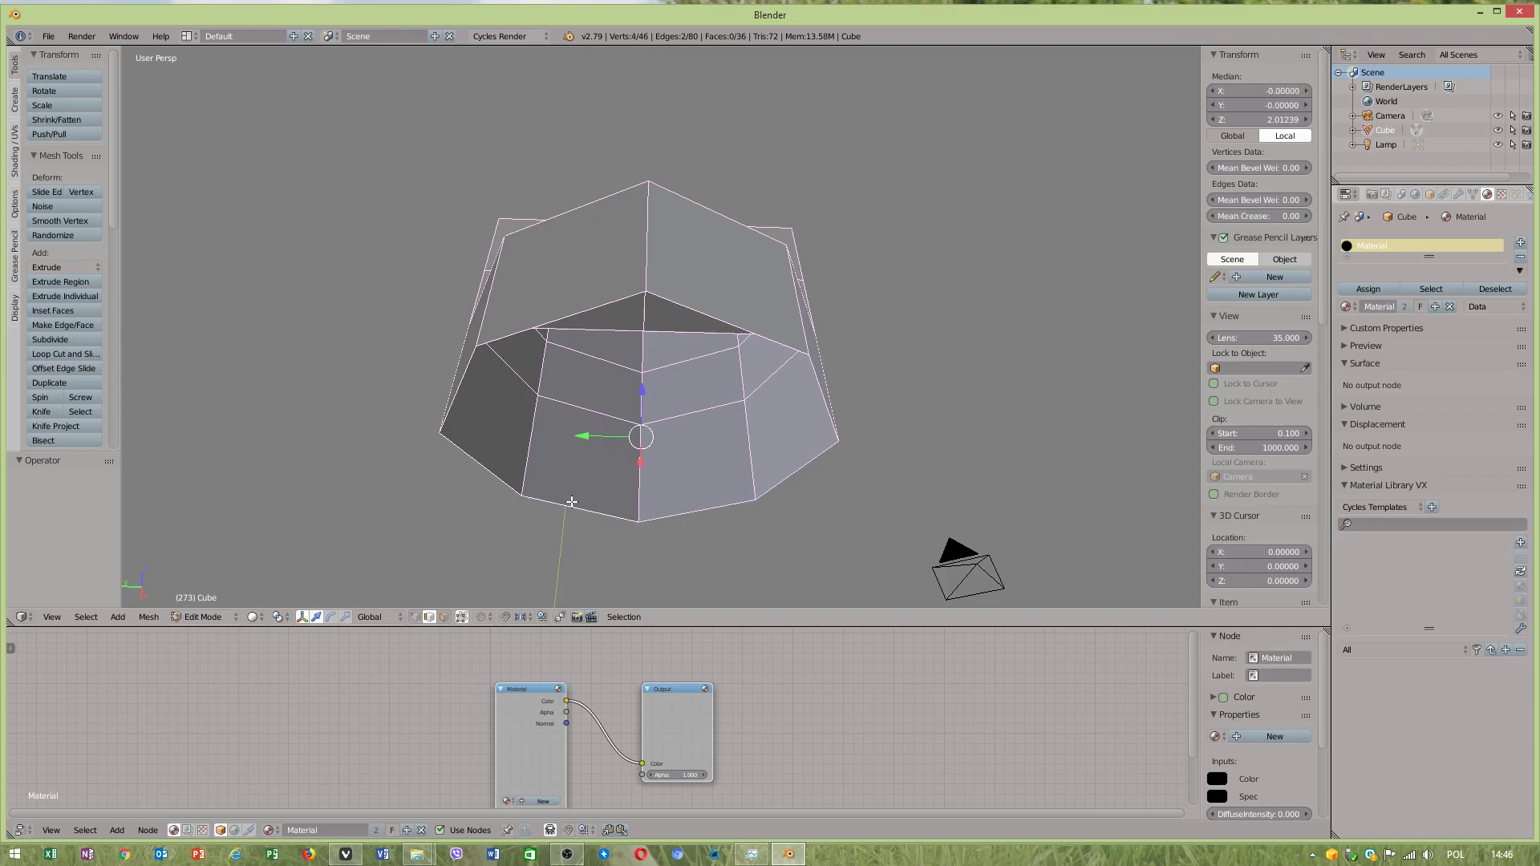
left_click(150, 617)
mouse_move(174, 402)
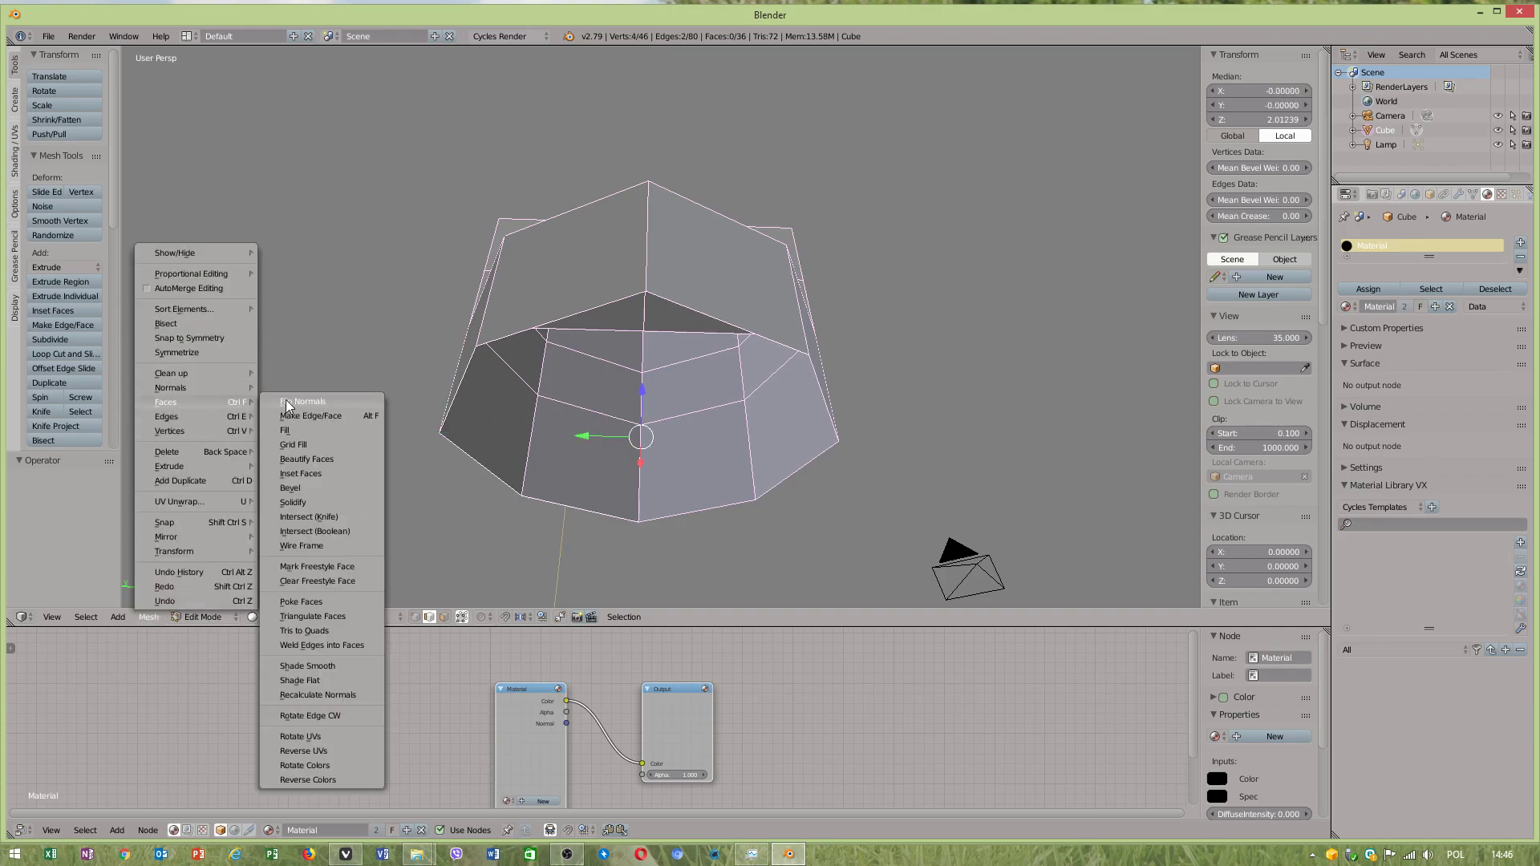
left_click(301, 445)
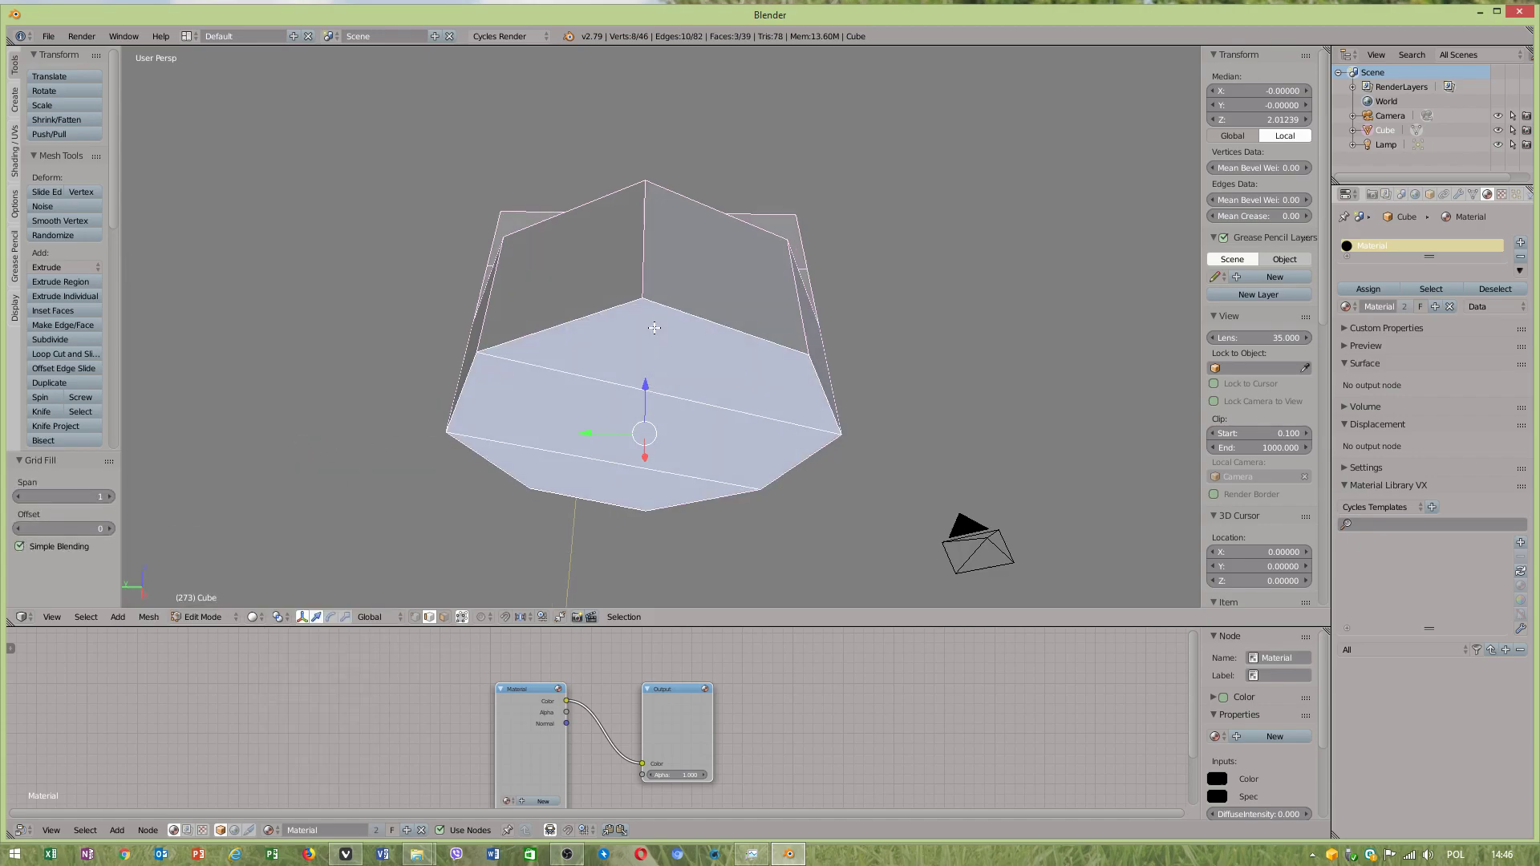
middle_click_drag(655, 327, 602, 312)
key("ctrl+z")
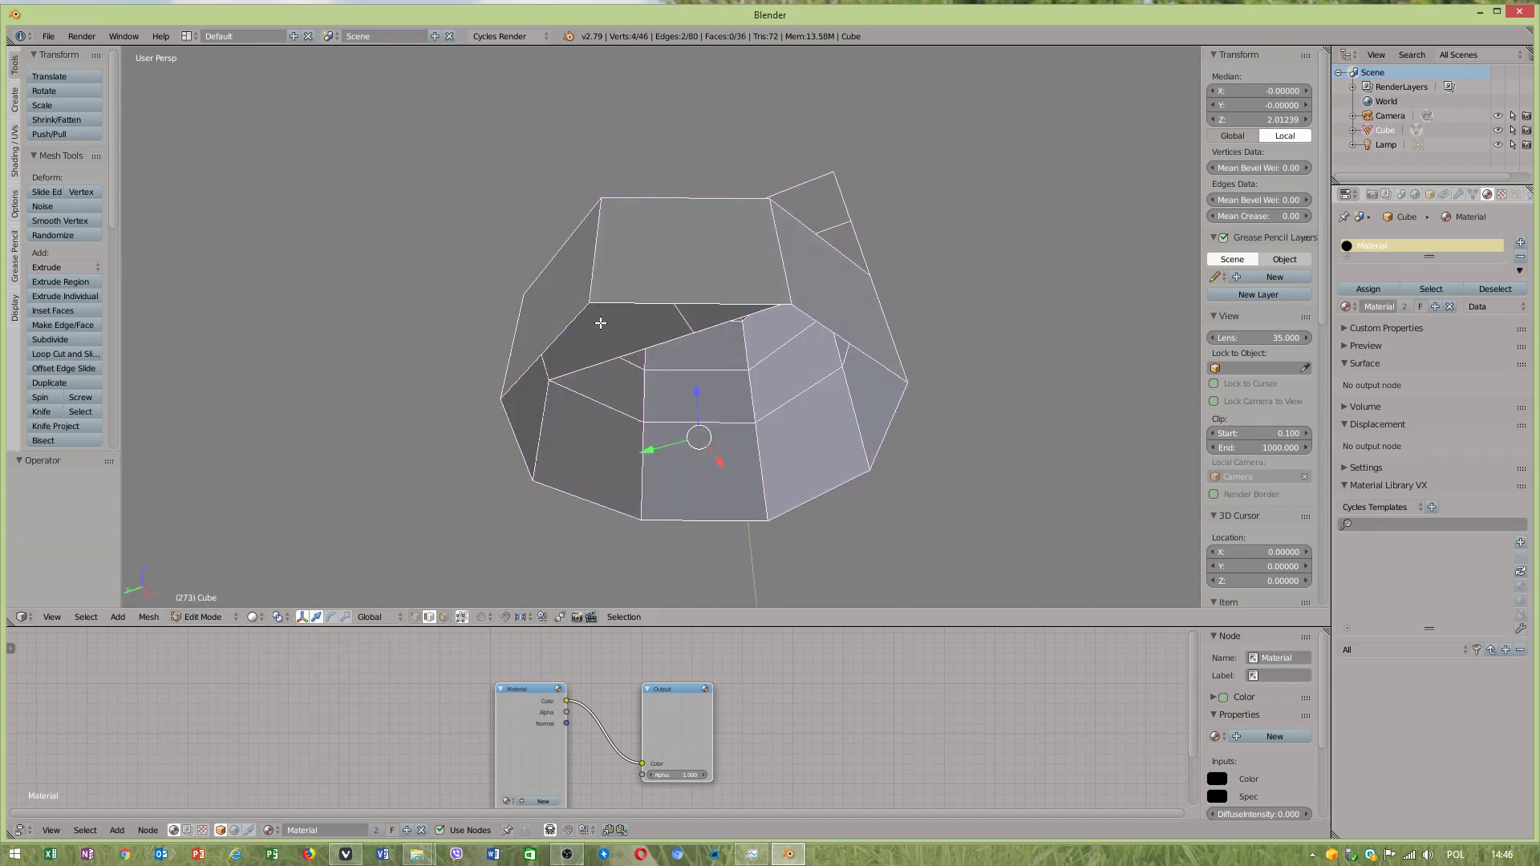
- Close the upper half's open underside with Grid Fill from two opposite pairs of adjacent rim edges
right_click(513, 426)
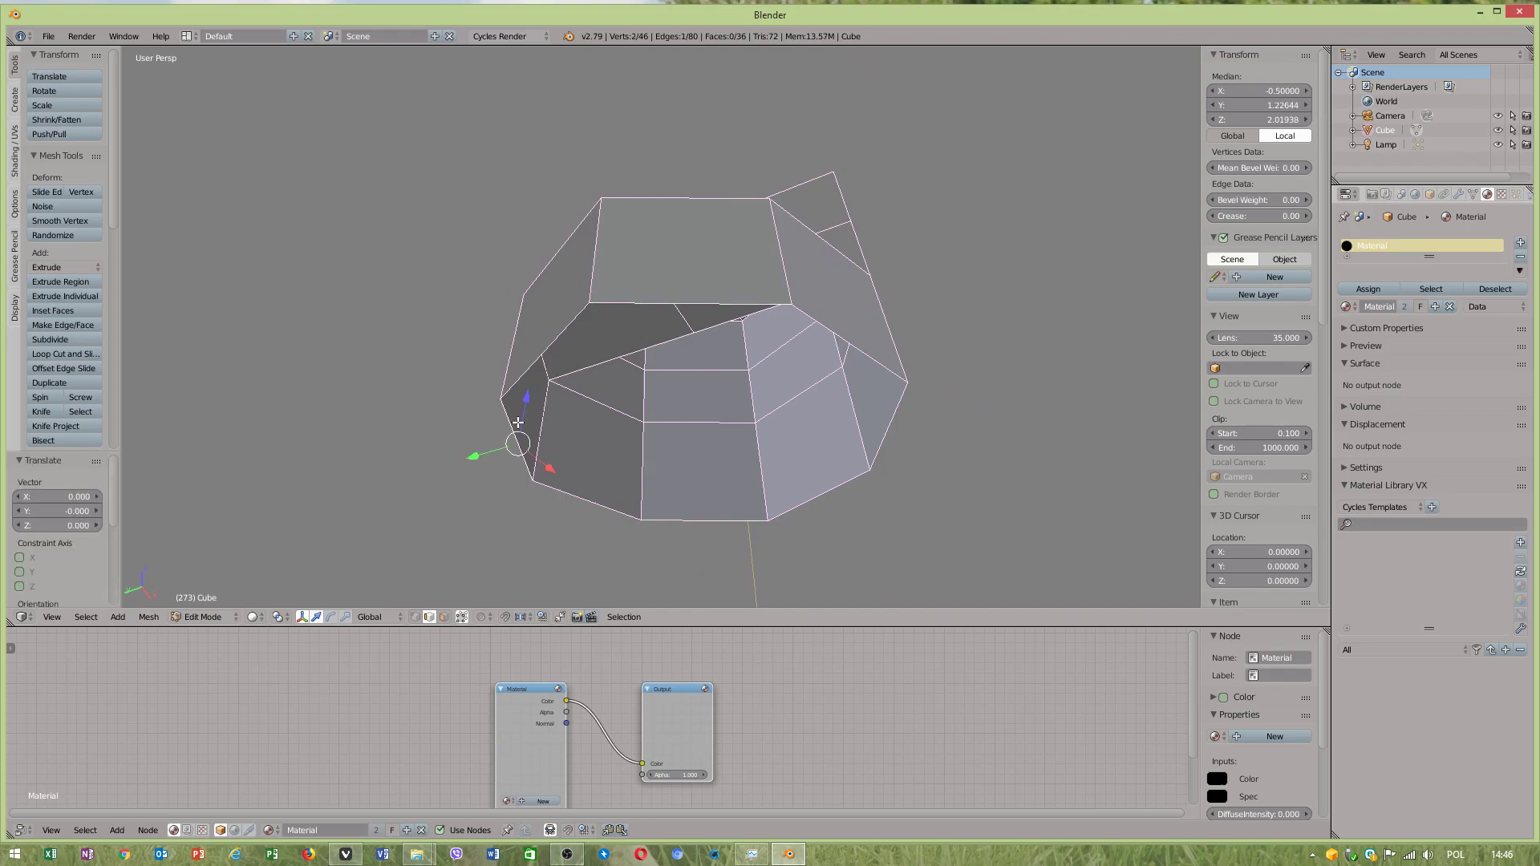
right_click(536, 354)
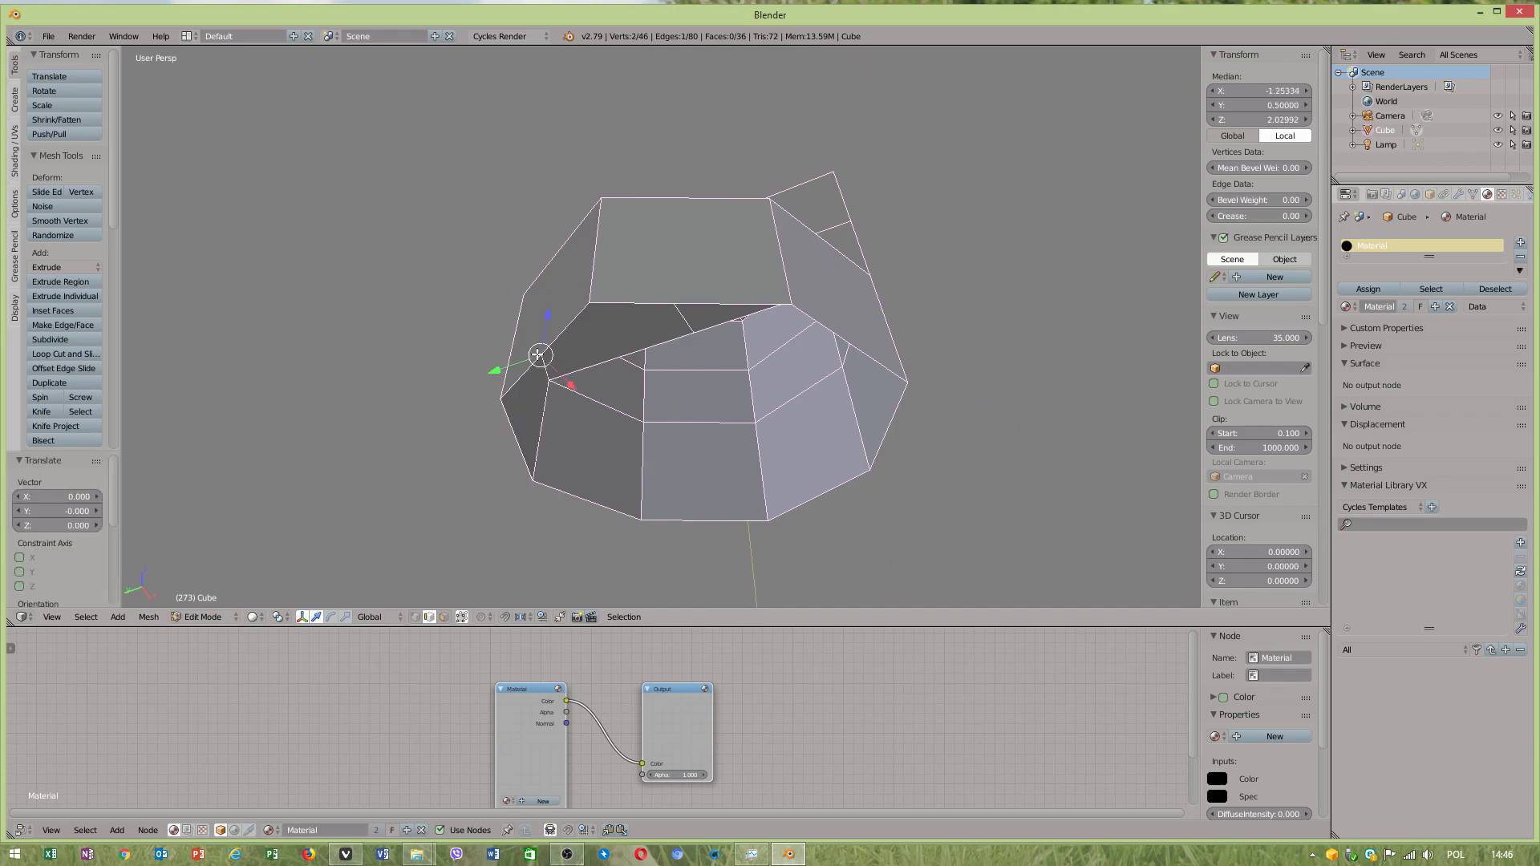
right_click(521, 443, "shift")
right_click(875, 367, "shift")
right_click(898, 414, "shift")
left_click(149, 617)
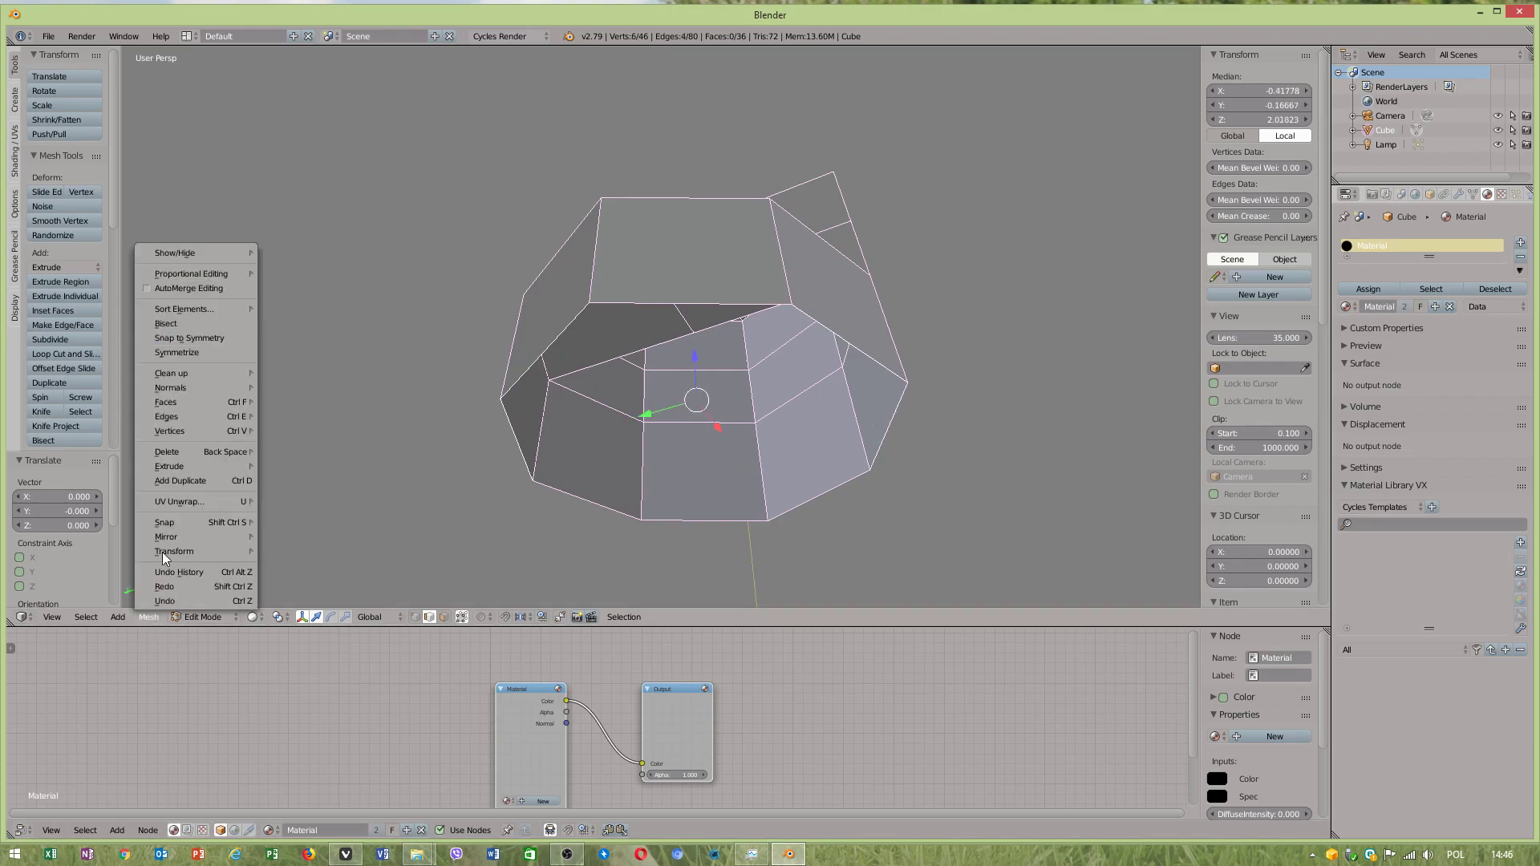
mouse_move(190, 401)
left_click(311, 443)
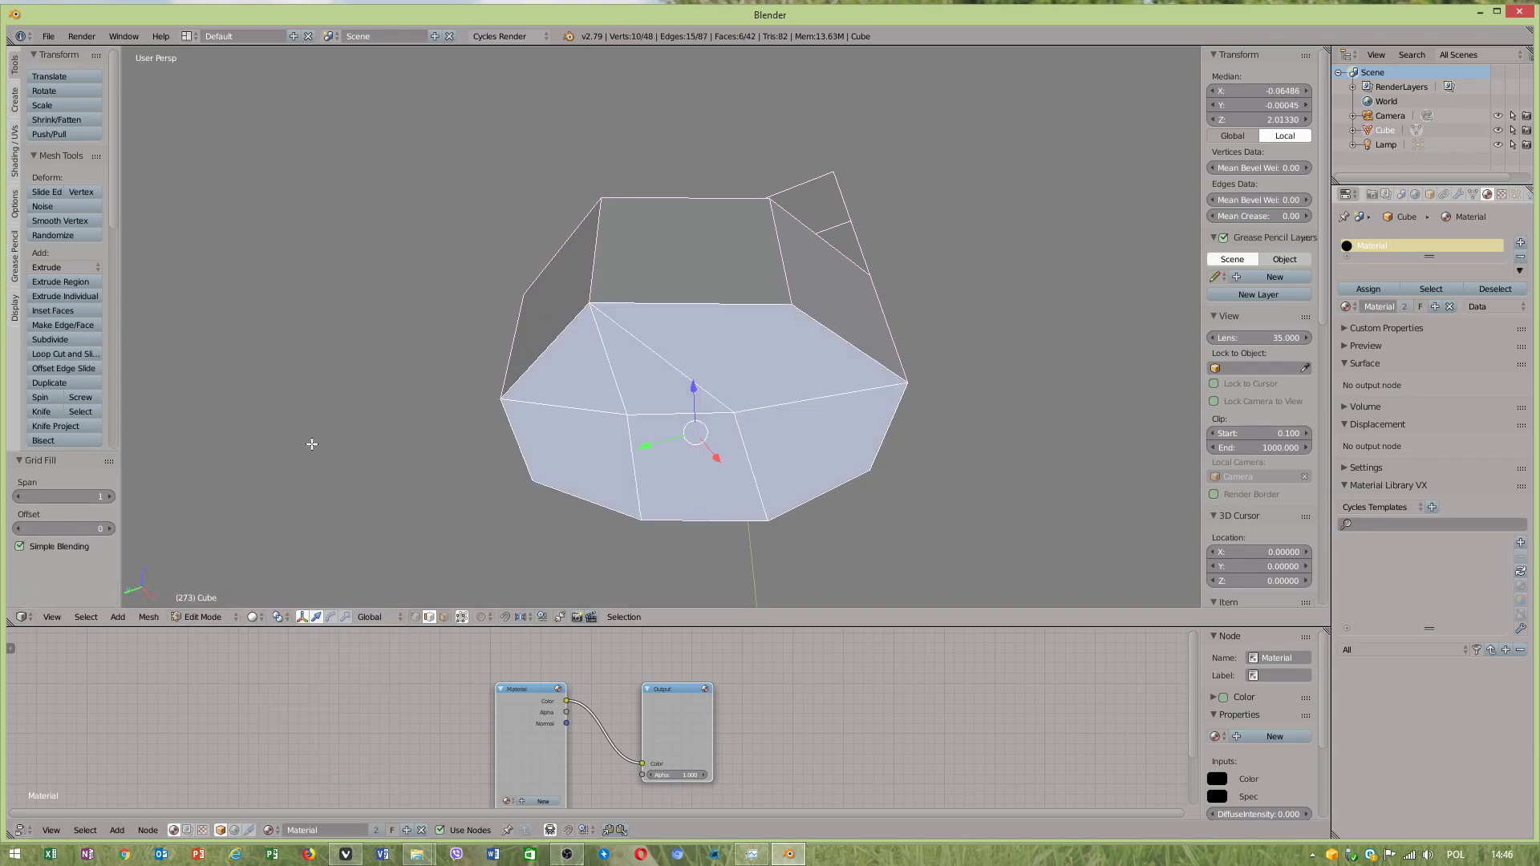
mouse_move(721, 414)
middle_mouse_down()
mouse_move(774, 354)
mouse_move(702, 419)
middle_mouse_up()
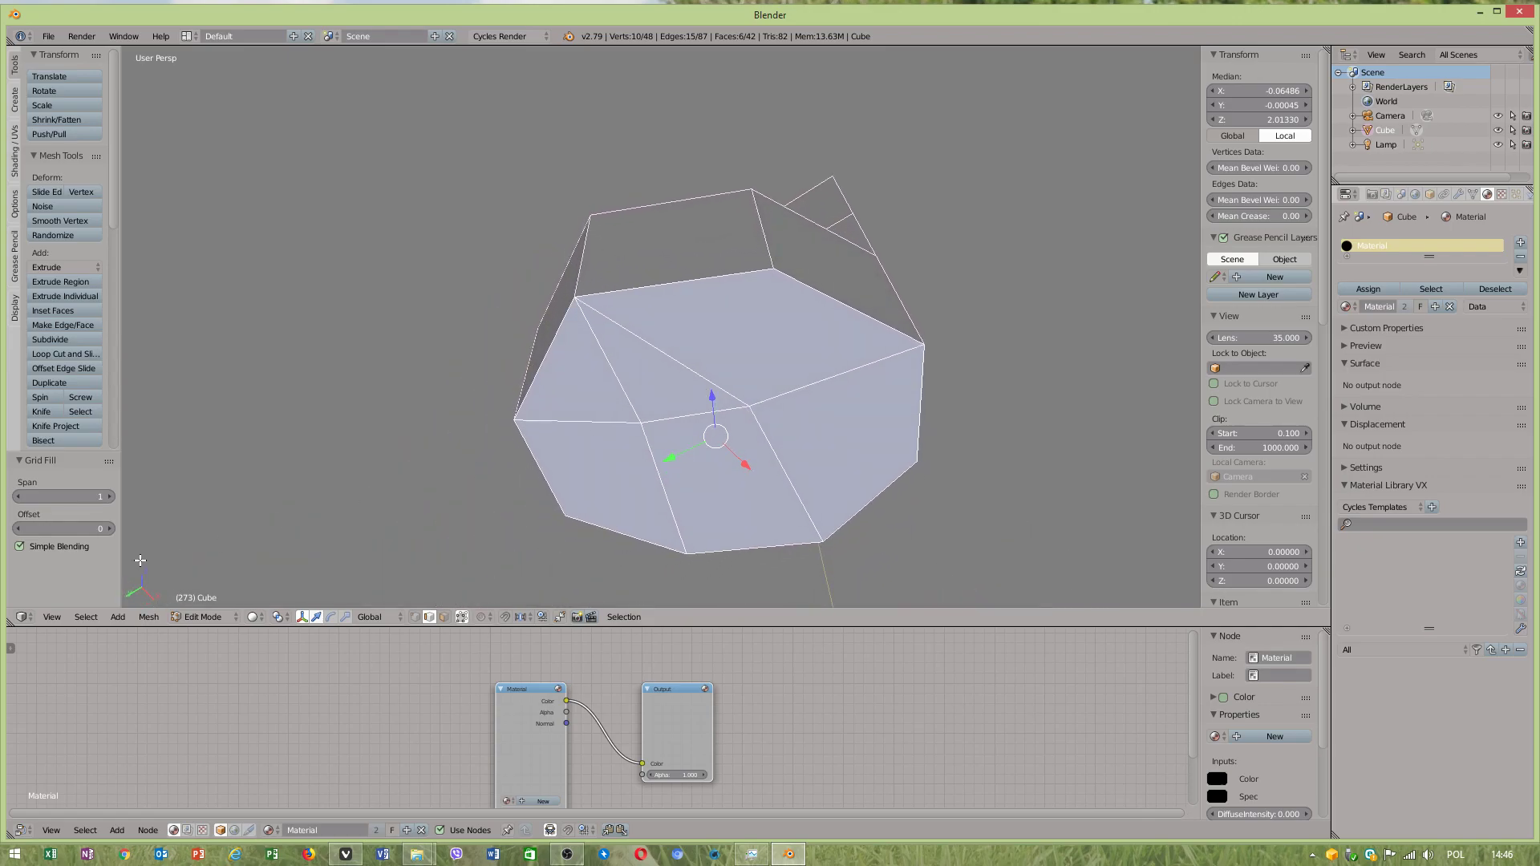
- Turn Simple Blending off for the underside's Grid Fill to compare the shape, and turn it back on
left_click(49, 544)
left_click(49, 543)
left_click(49, 542)
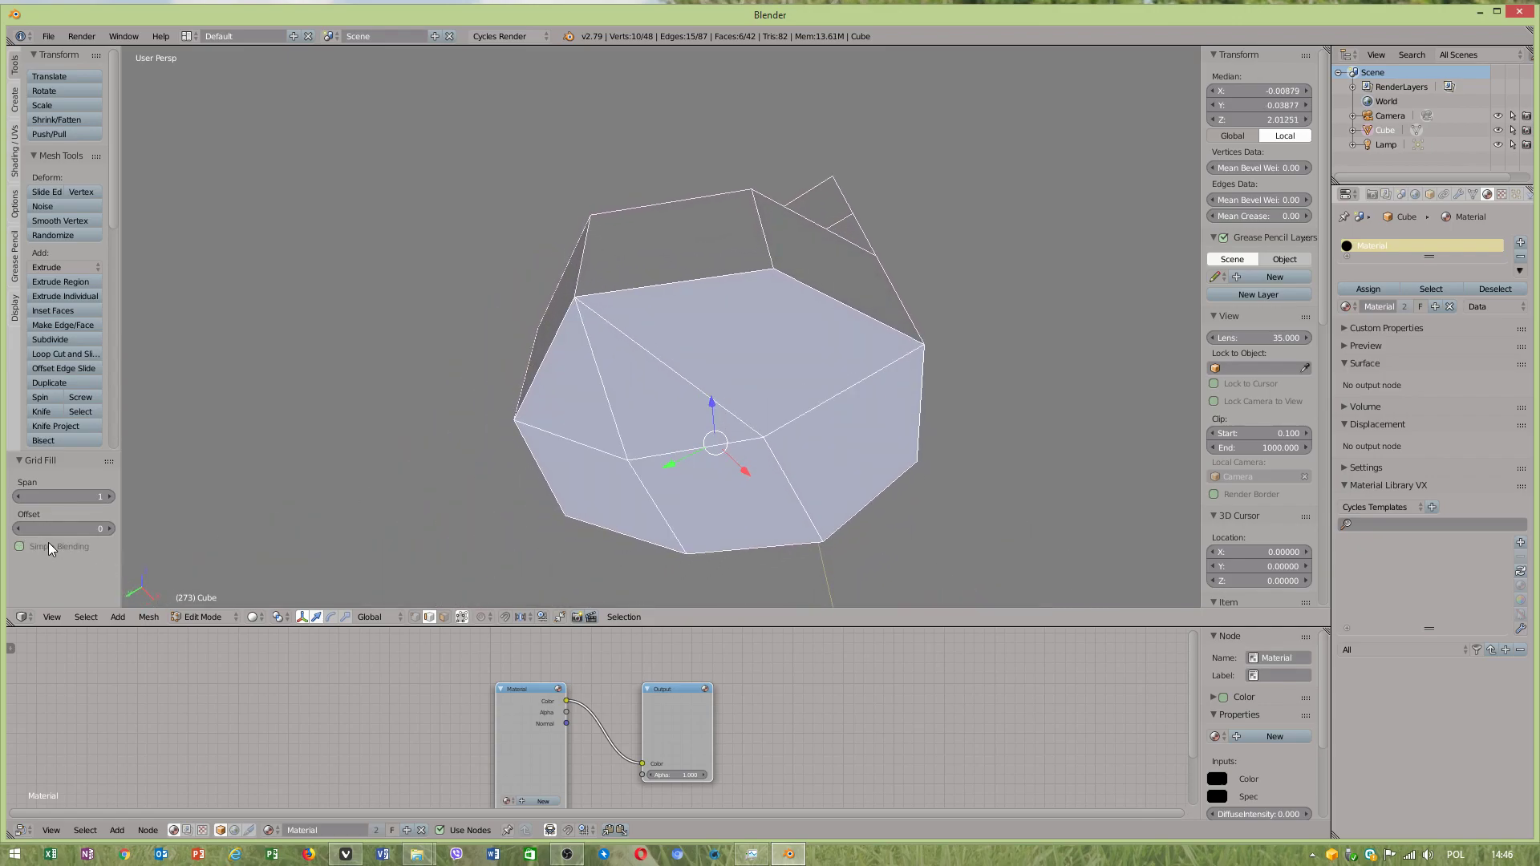
middle_click_drag(232, 539, 176, 588)
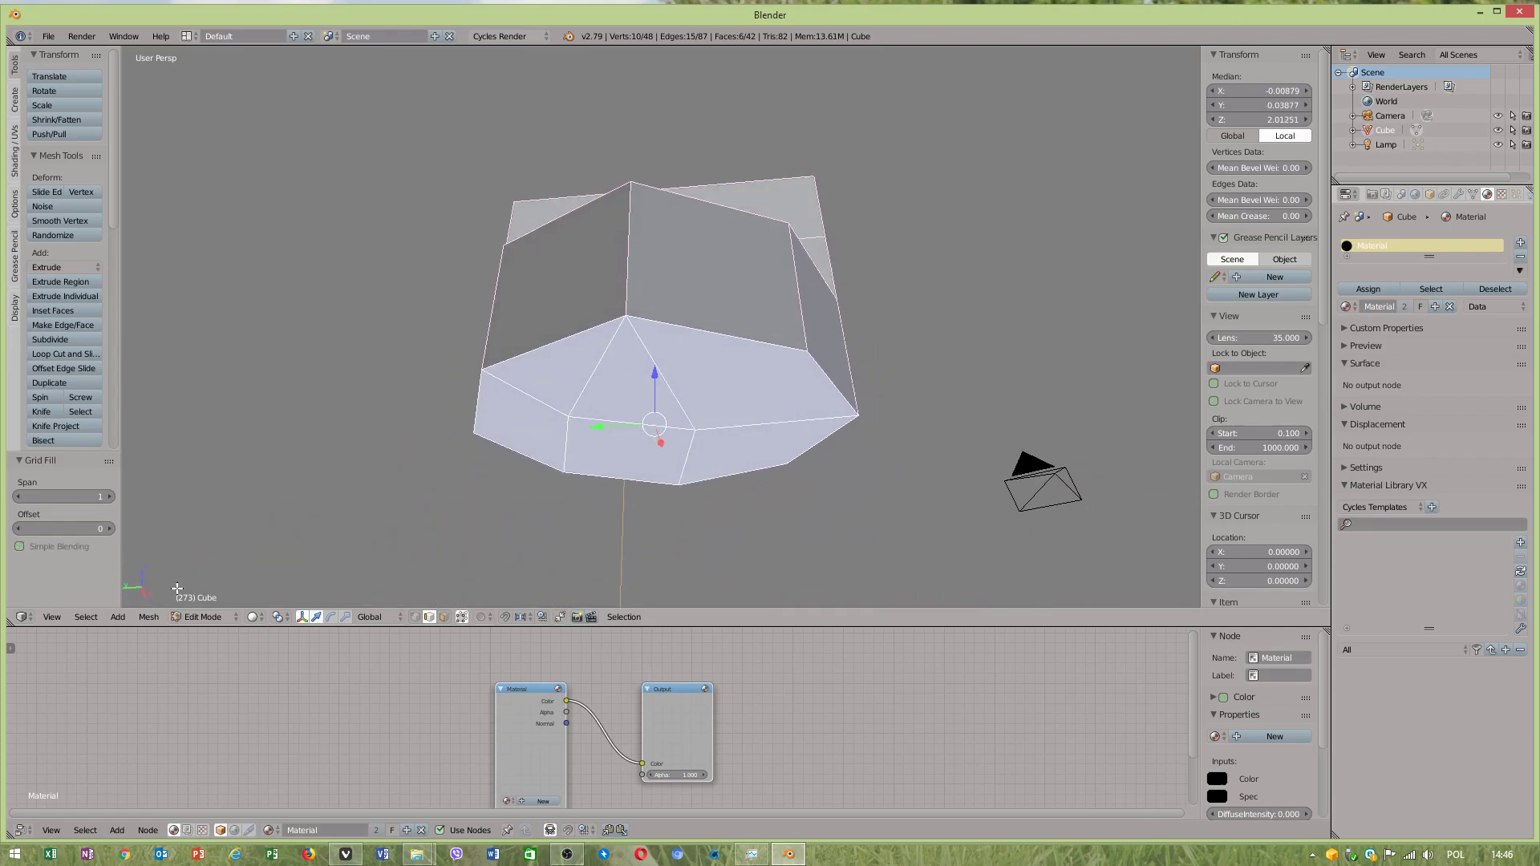
left_click(59, 547)
middle_click_drag(616, 390, 498, 370)
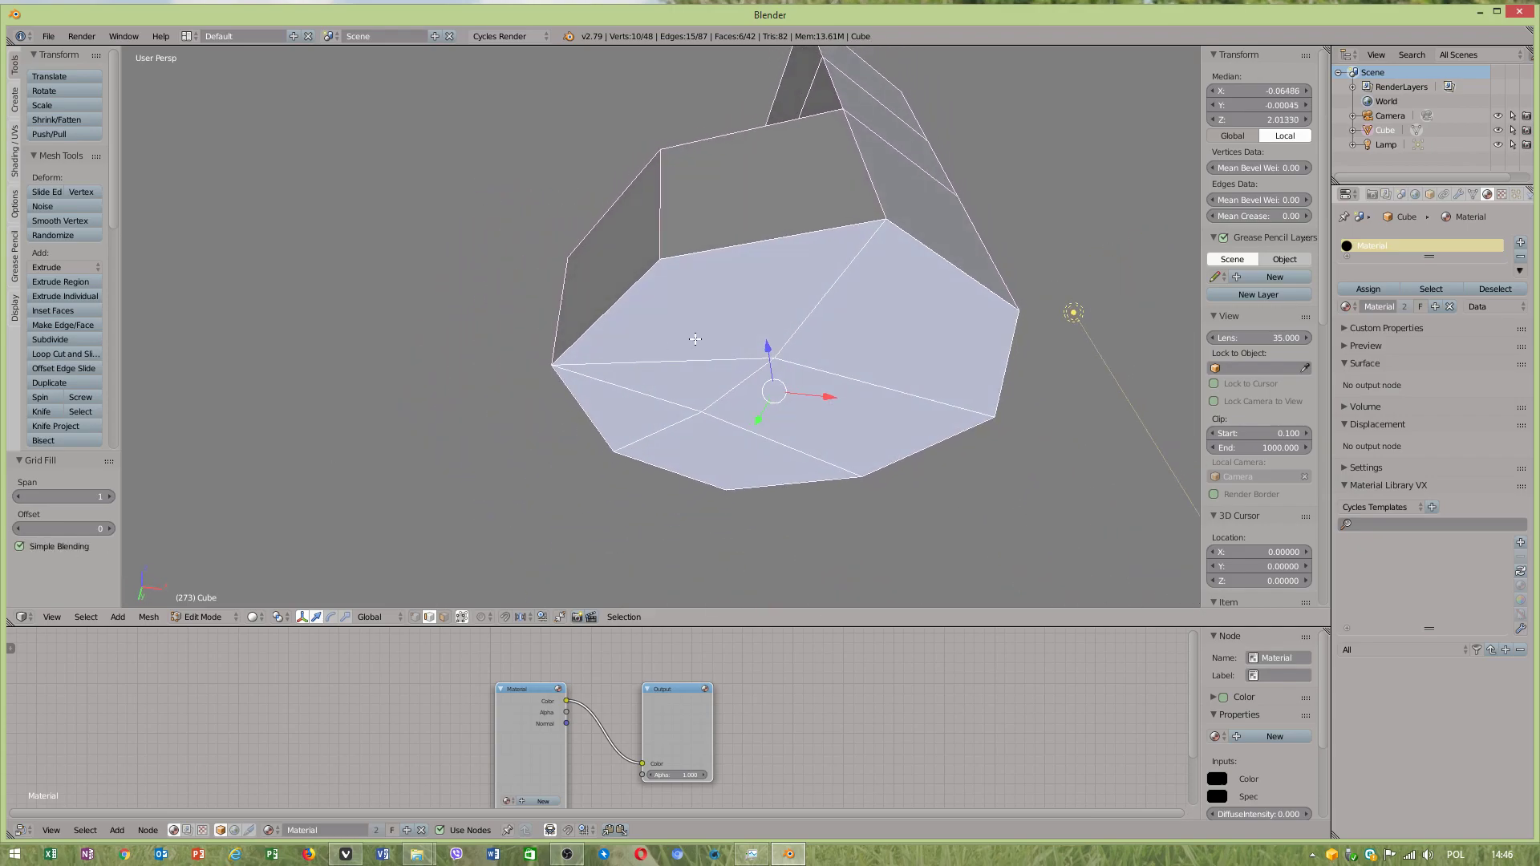
- On the filled underside, knife an edge from the unconnected rim corner to the nearest inner vertex and dissolve the adjacent edge meeting that vertex
key("k")
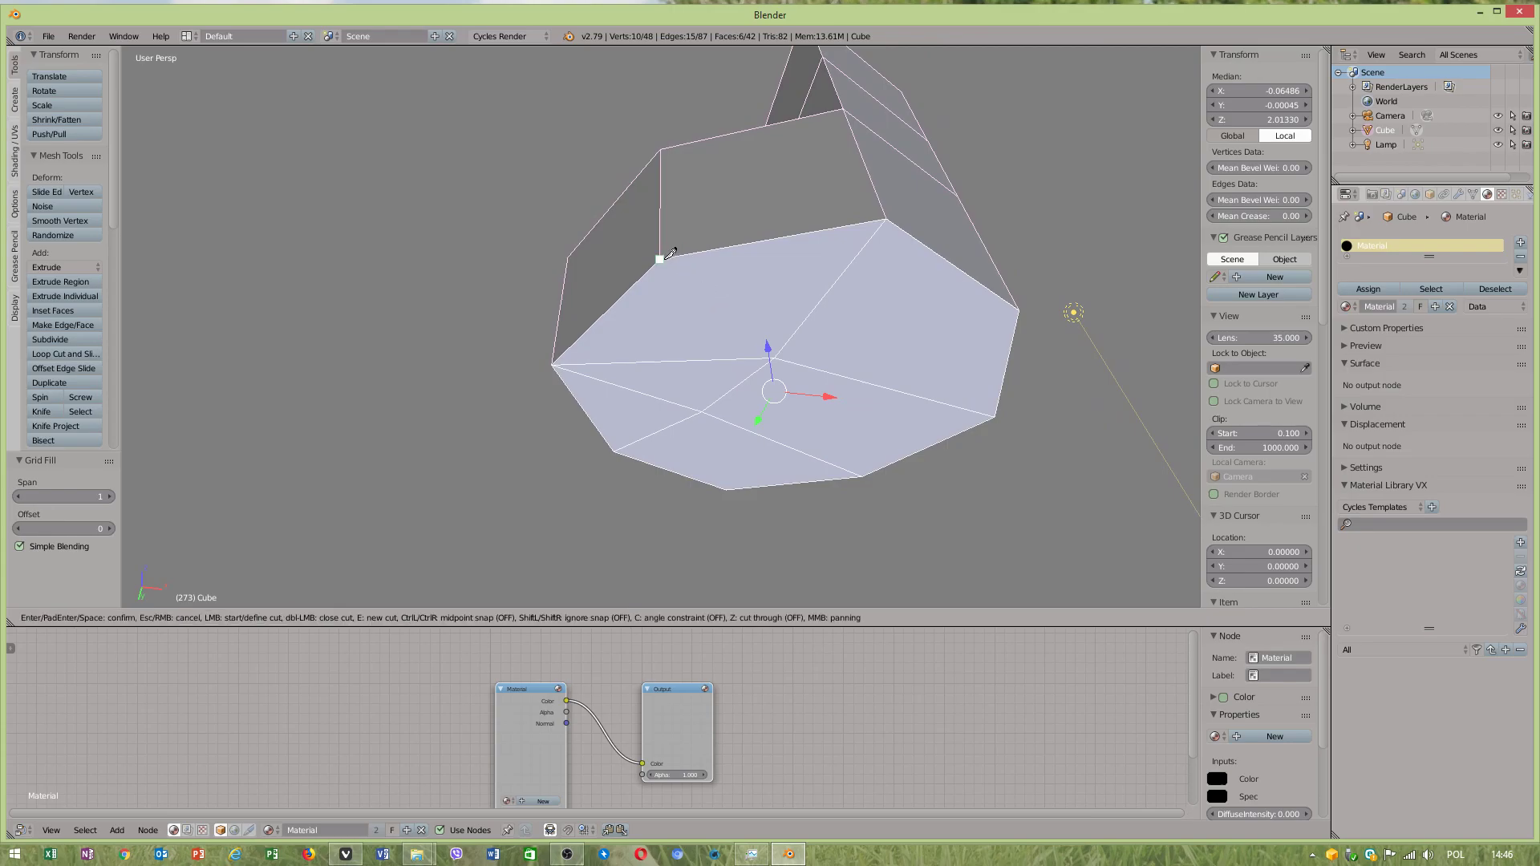
left_click(659, 258)
left_click(772, 358)
key("Return")
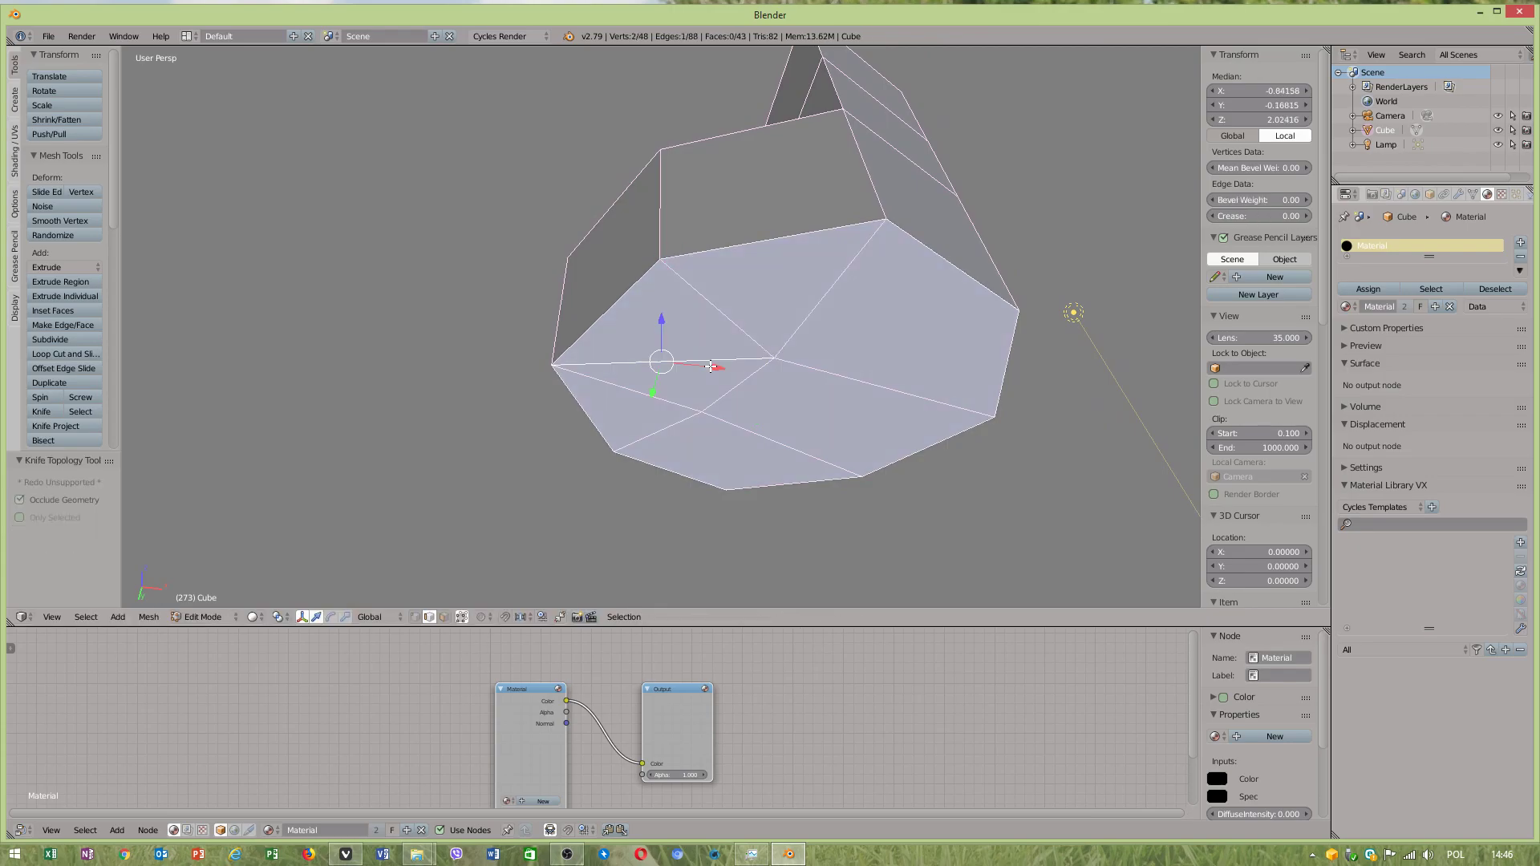
key("x")
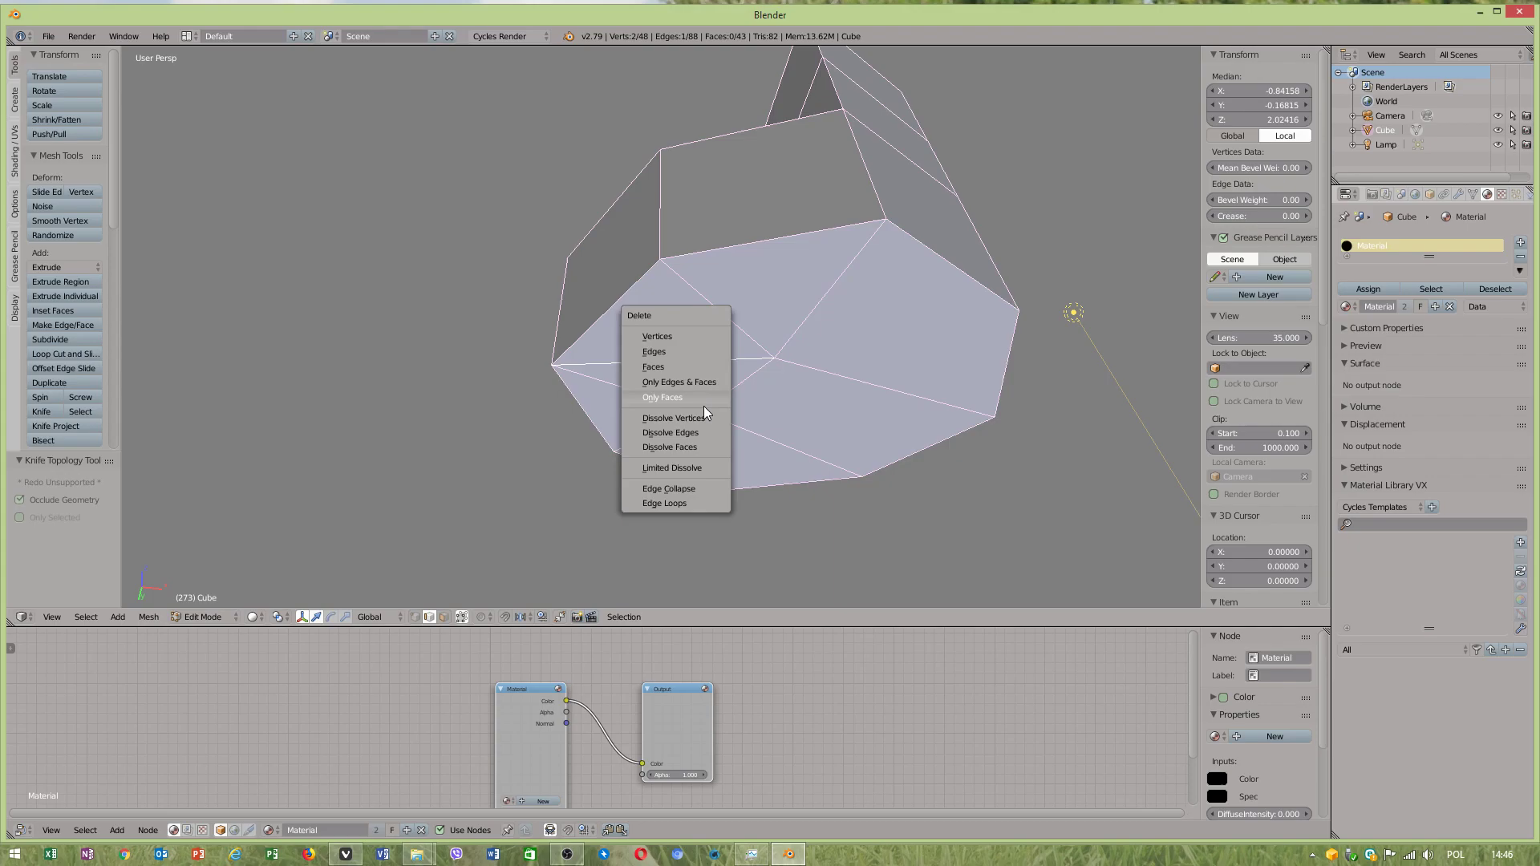
left_click(695, 433)
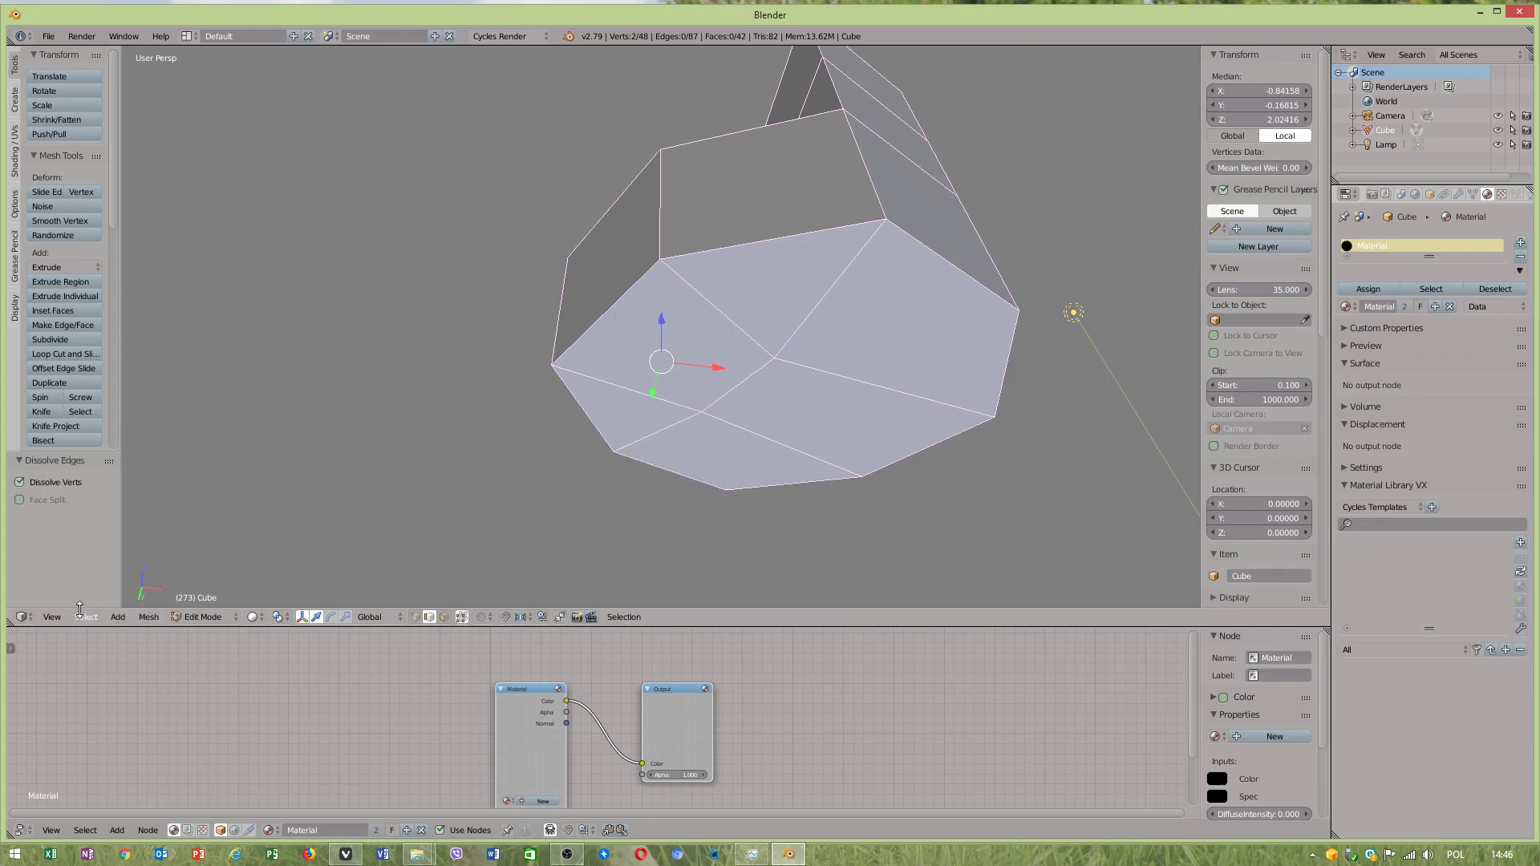
- In face selection mode, delete the two adjacent side faces of the upper half on the side away from the extruded block
scroll(906, 321, "down", 3)
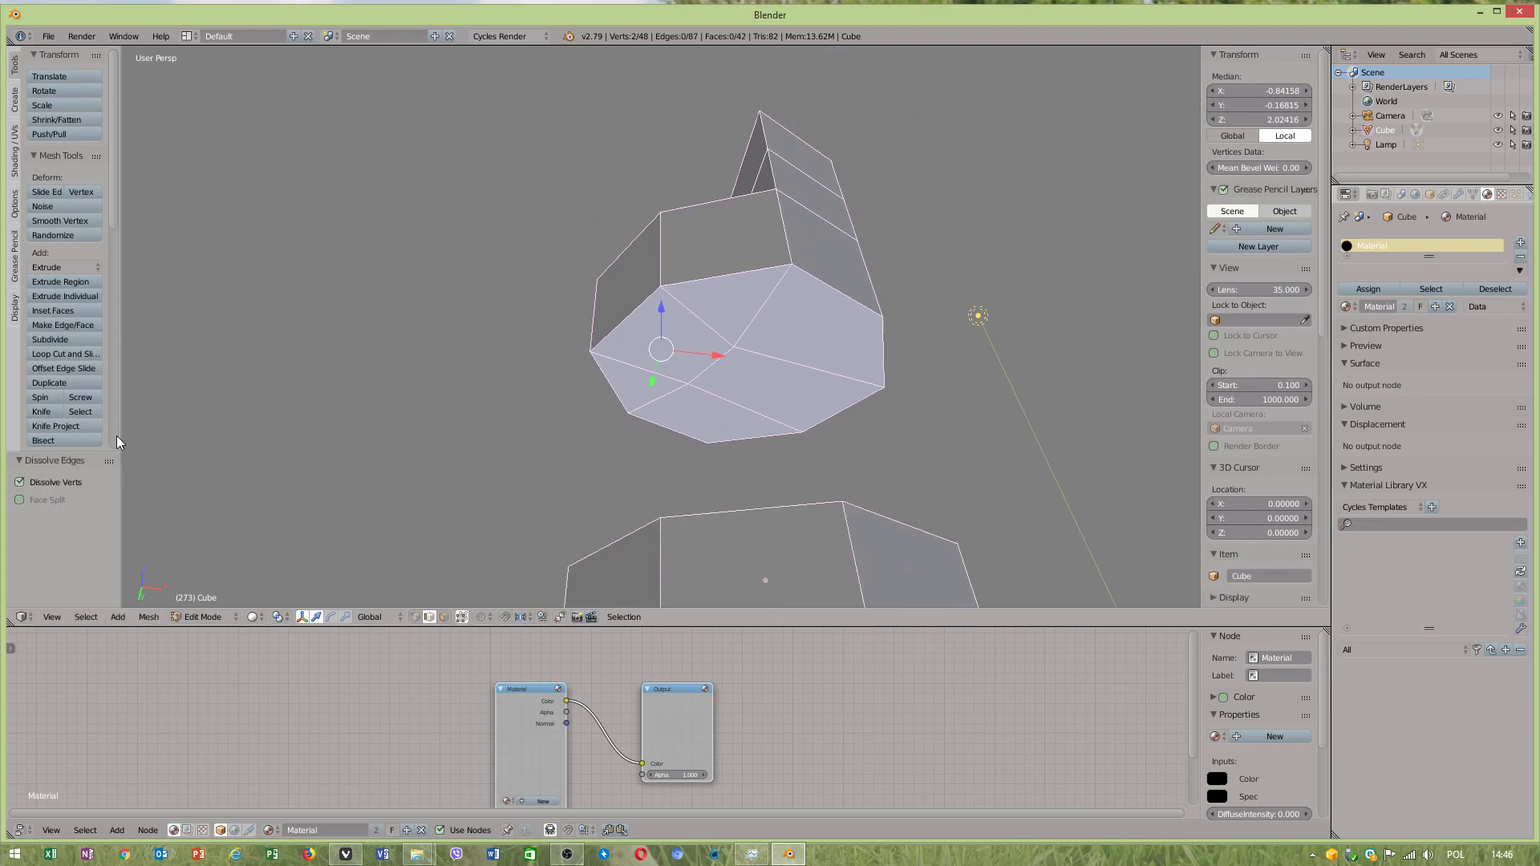
middle_click_drag(801, 337, 880, 351)
middle_click_drag(683, 213, 743, 450)
scroll(743, 450, "up", 3)
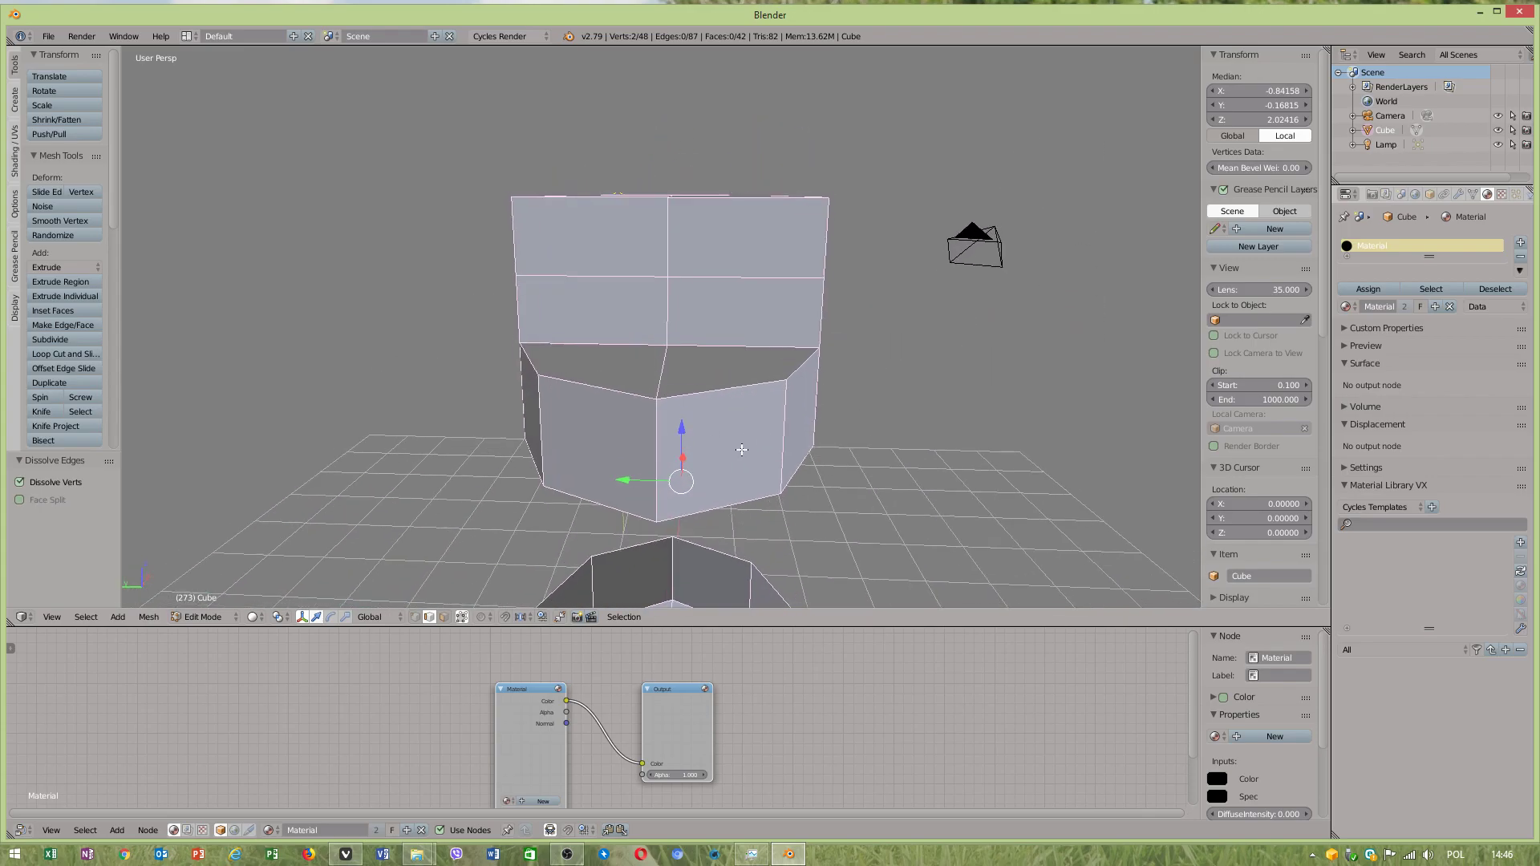
left_click(444, 616)
right_click(769, 475)
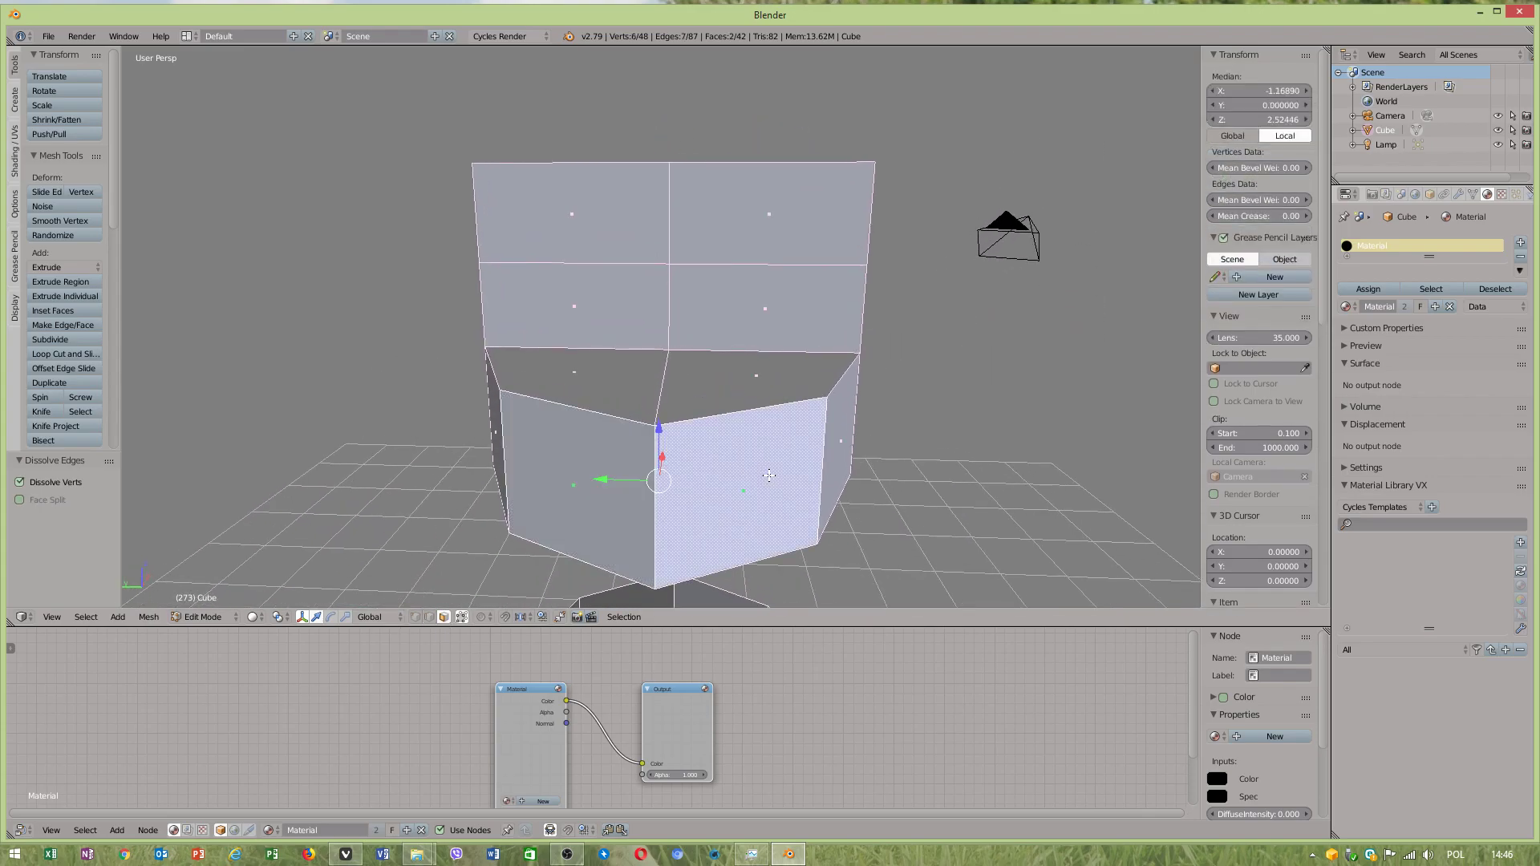
key("x")
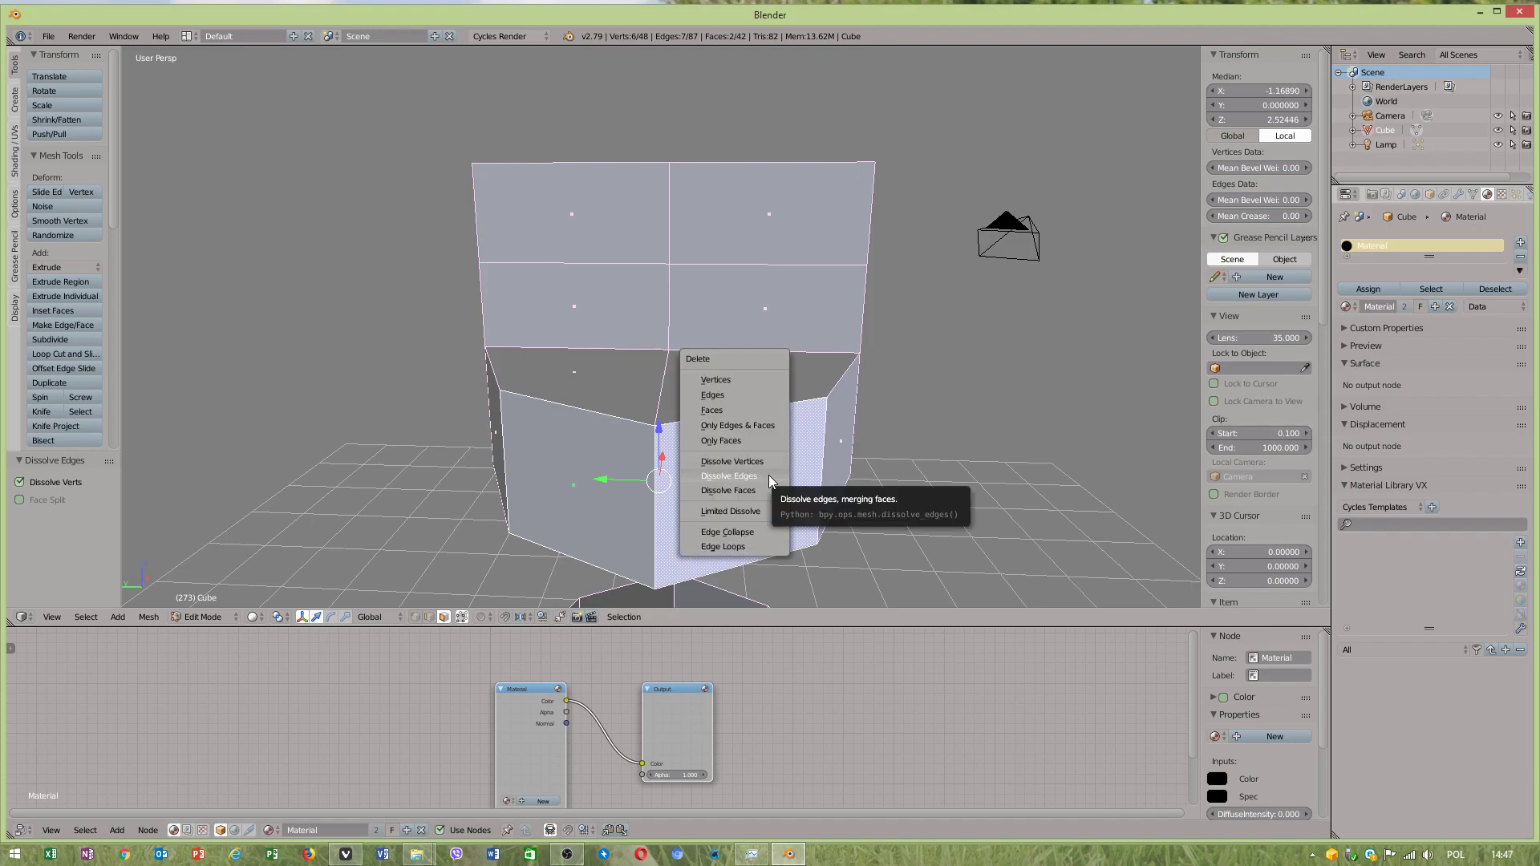
left_click(725, 412)
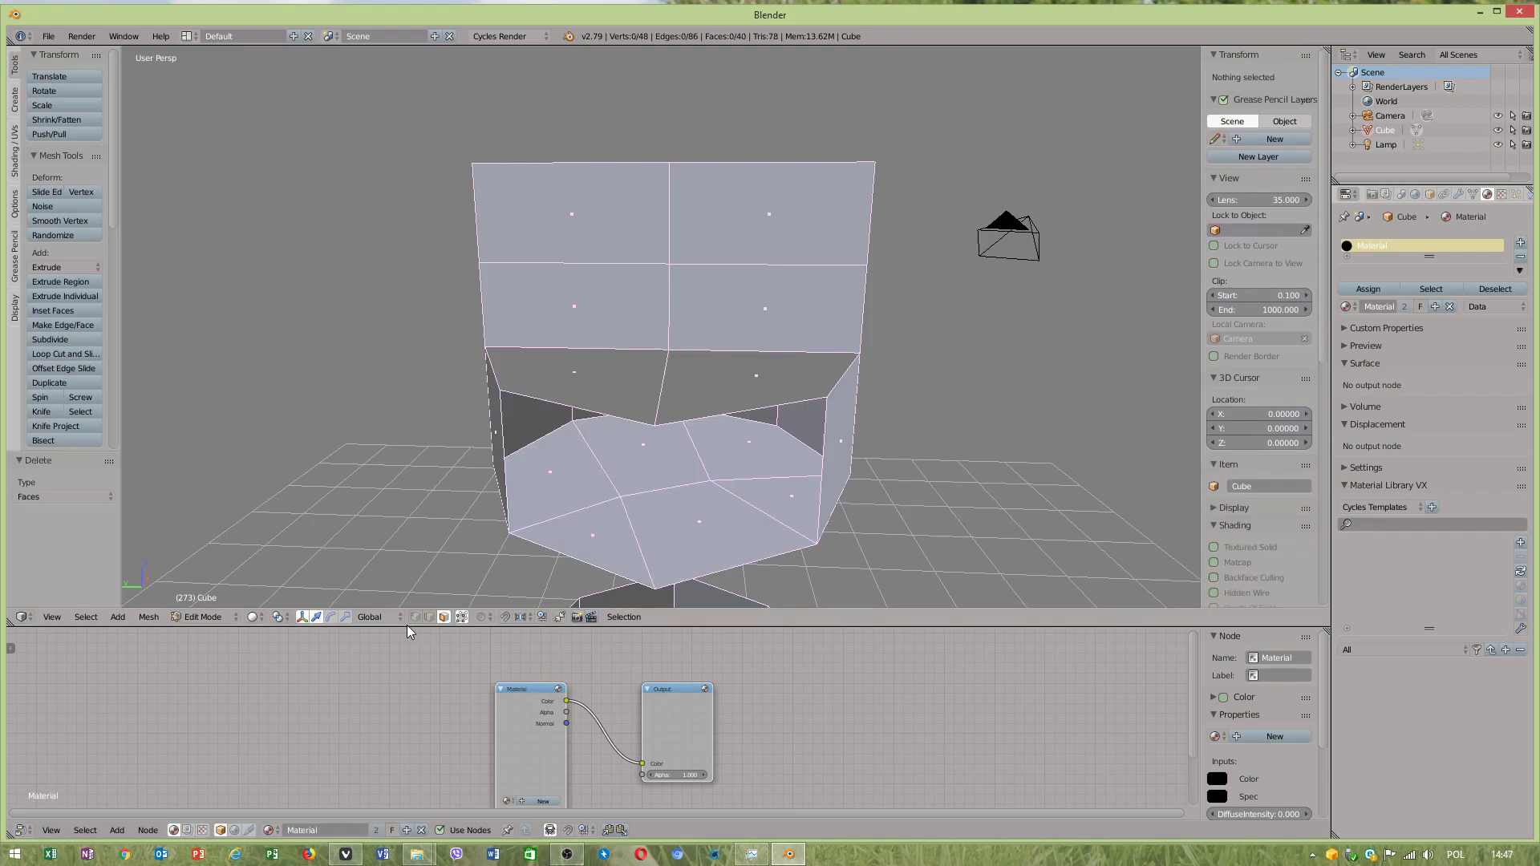
- Close the side opening with Bridge Edge Loops between its two upper and two lower edges
right_click(567, 402)
right_click(697, 420, "shift")
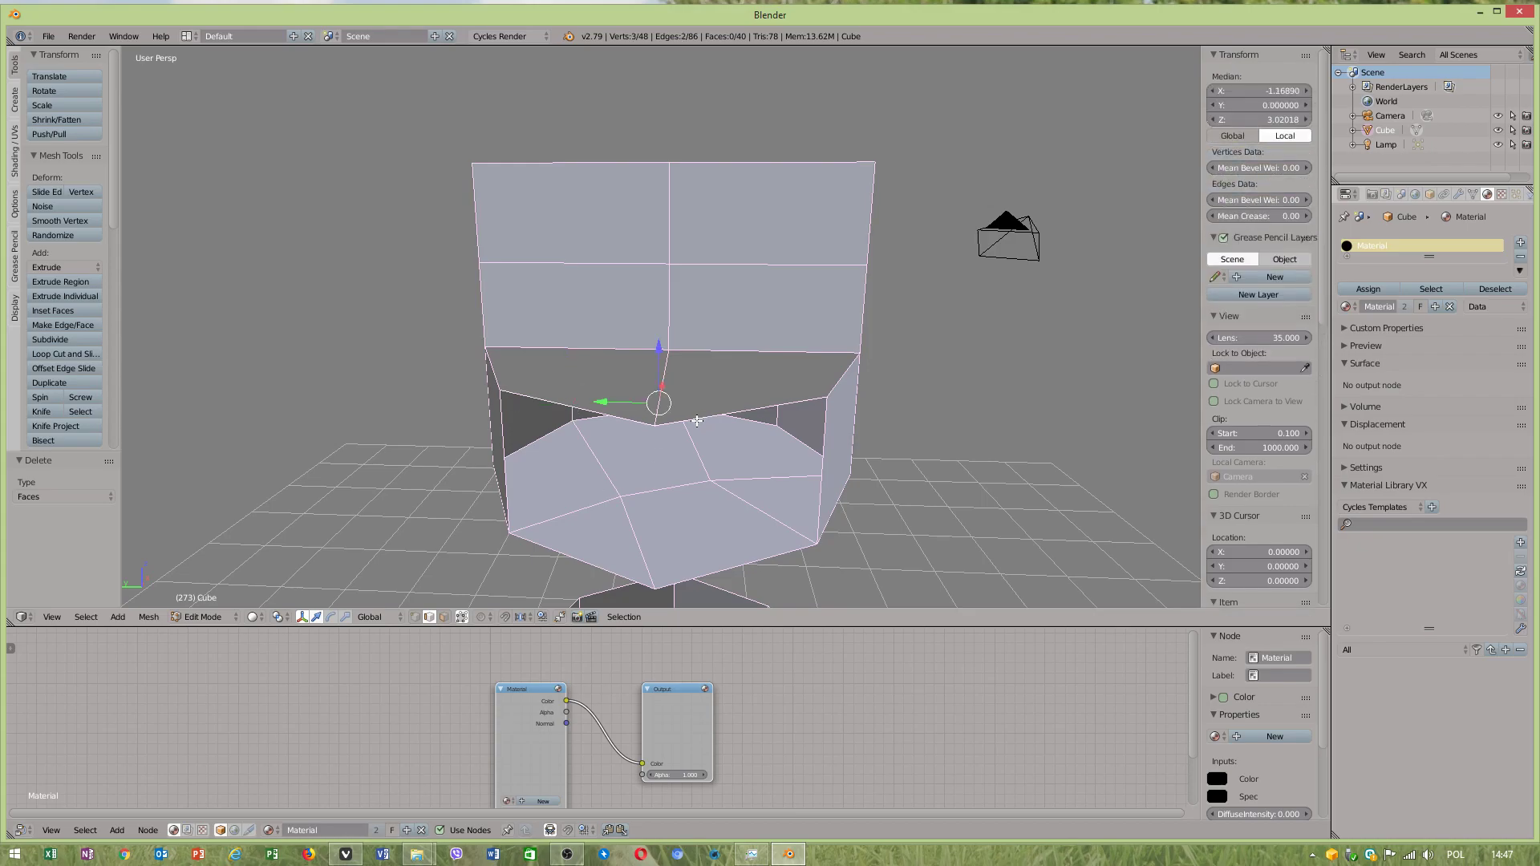
right_click(589, 568, "shift")
right_click(693, 578, "shift")
key("ctrl+e")
left_click(691, 579)
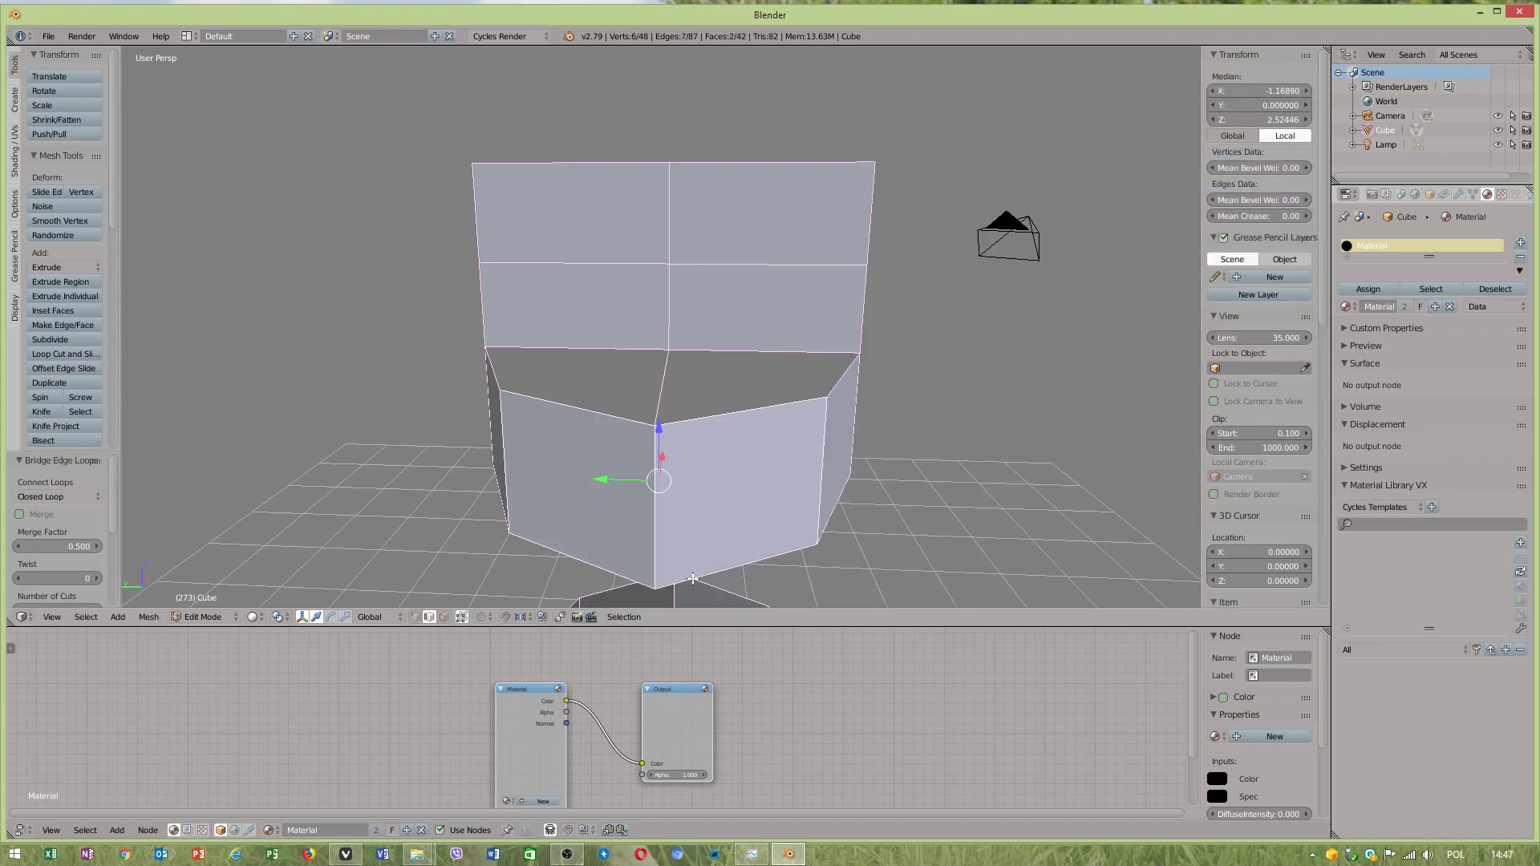
- Toggle the bridge's Merge option on to compare it with separate edge loops, and leave it turned off
left_click(49, 513)
middle_click_drag(449, 514, 487, 461)
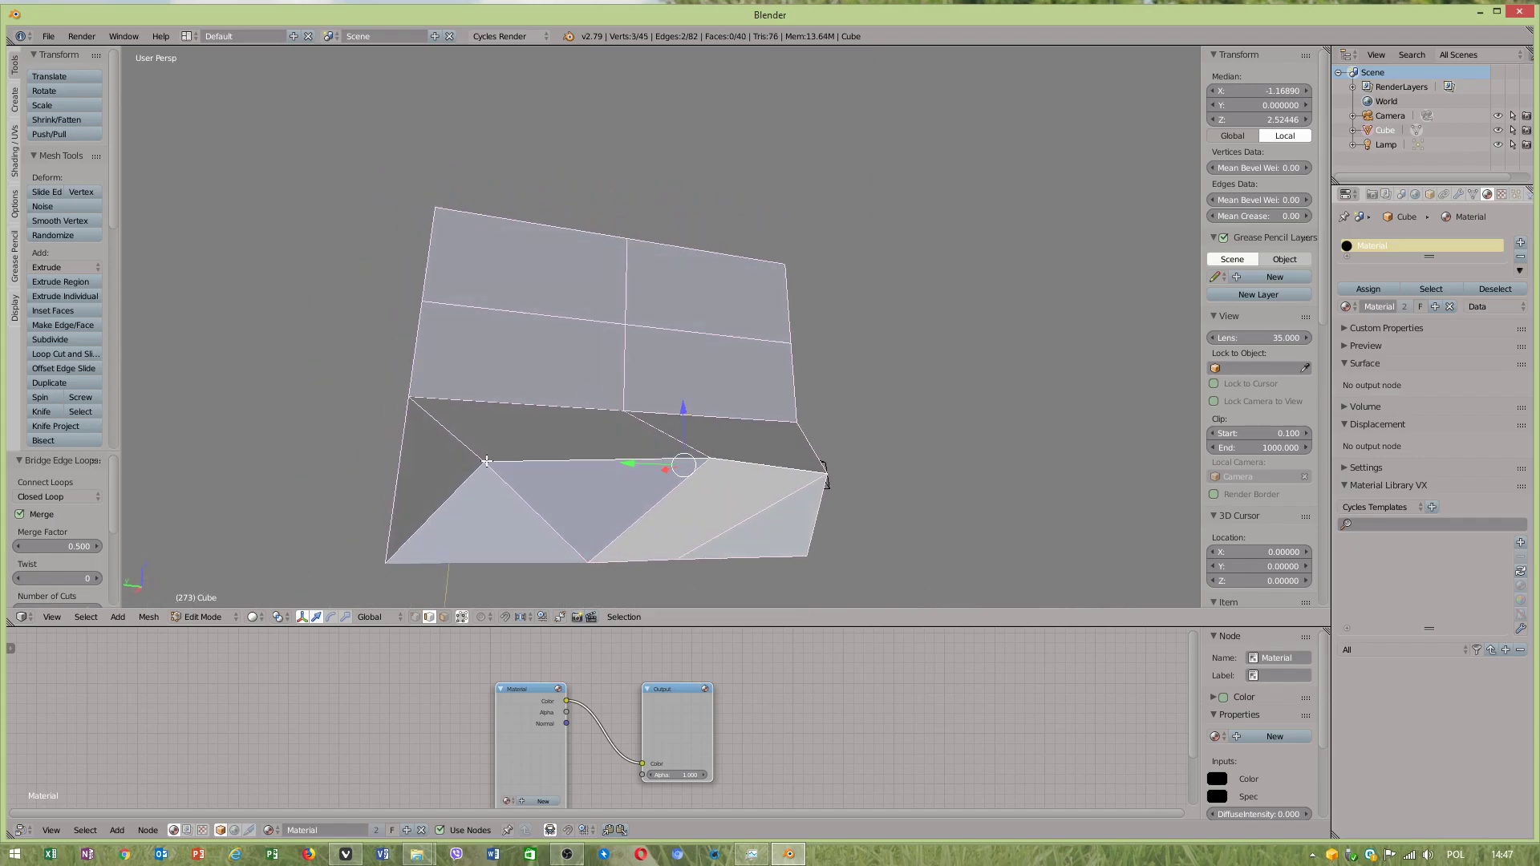
left_click(48, 510)
left_click(47, 510)
left_click(47, 510)
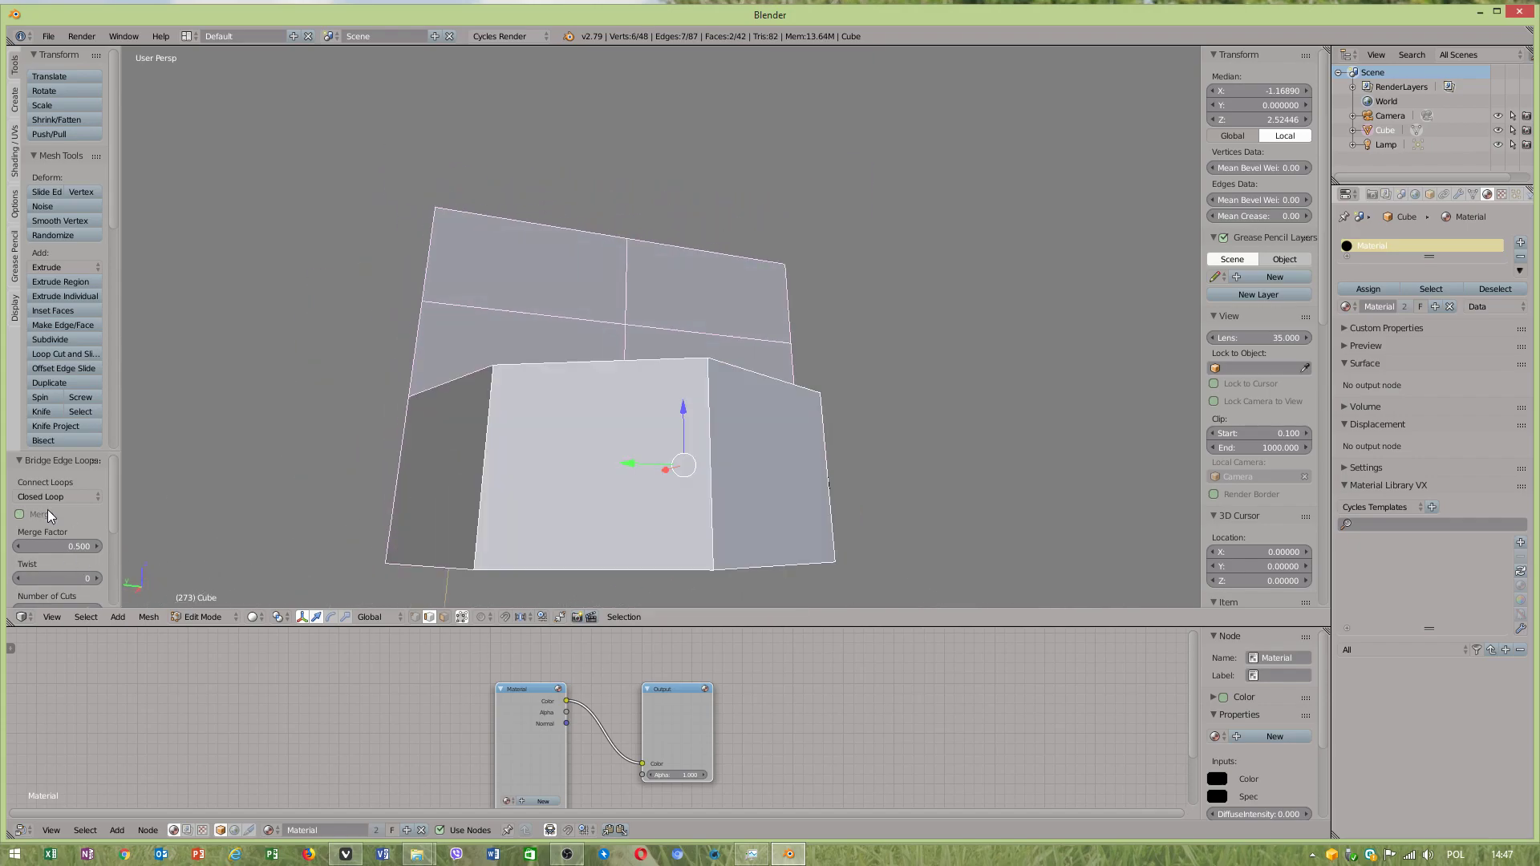
left_click(47, 510)
middle_click_drag(506, 436, 125, 579)
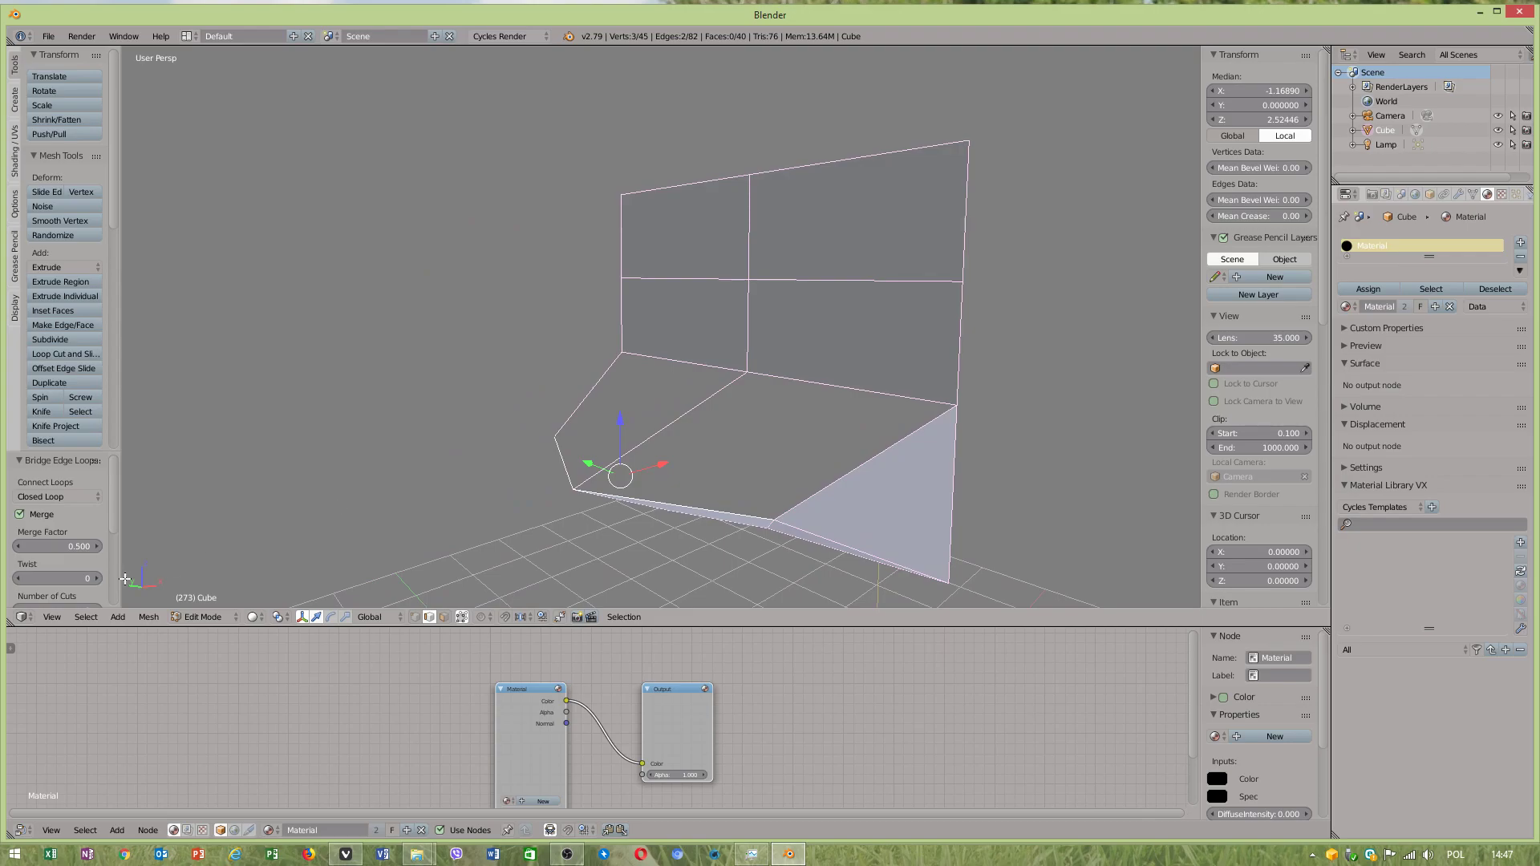
left_click(45, 513)
- Try raising the upper edge of one bridged side face along the Z axis, and undo the move
middle_click_drag(722, 449, 624, 457)
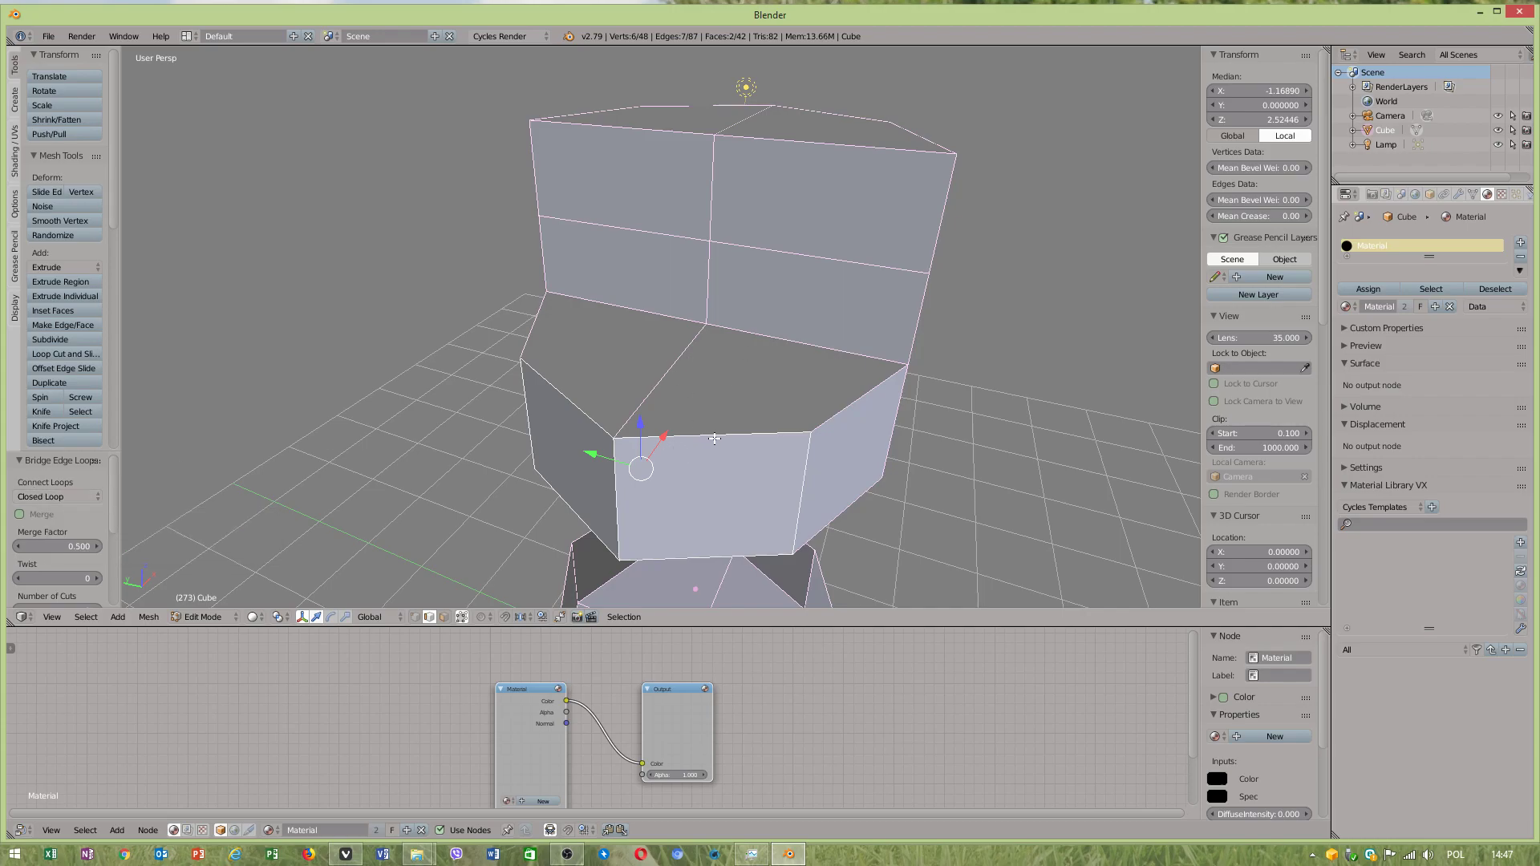
right_click(778, 434)
key("g")
key("z")
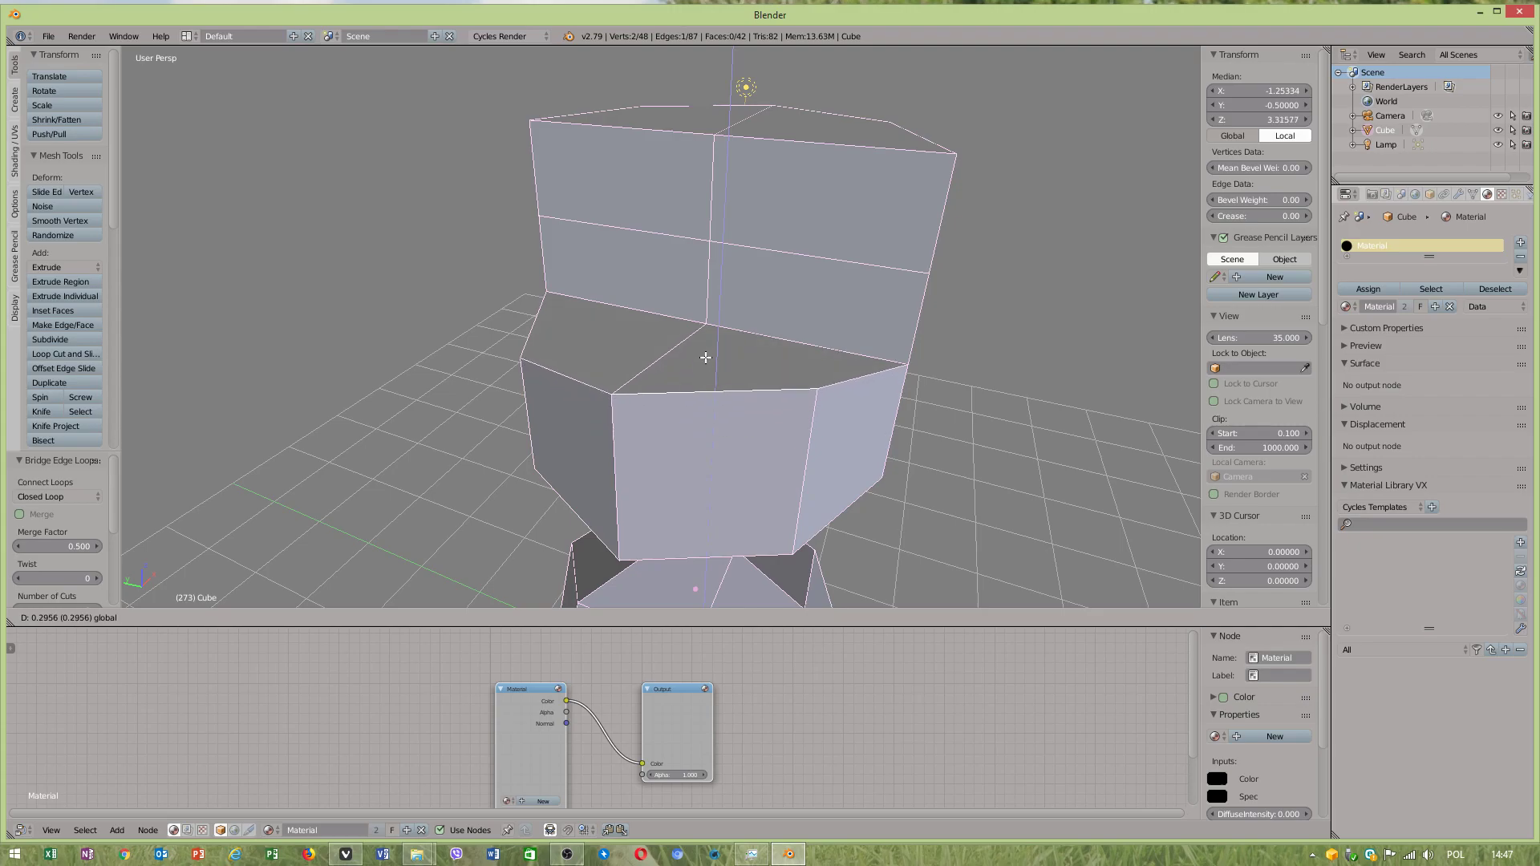
left_click(700, 393)
key("ctrl+z")
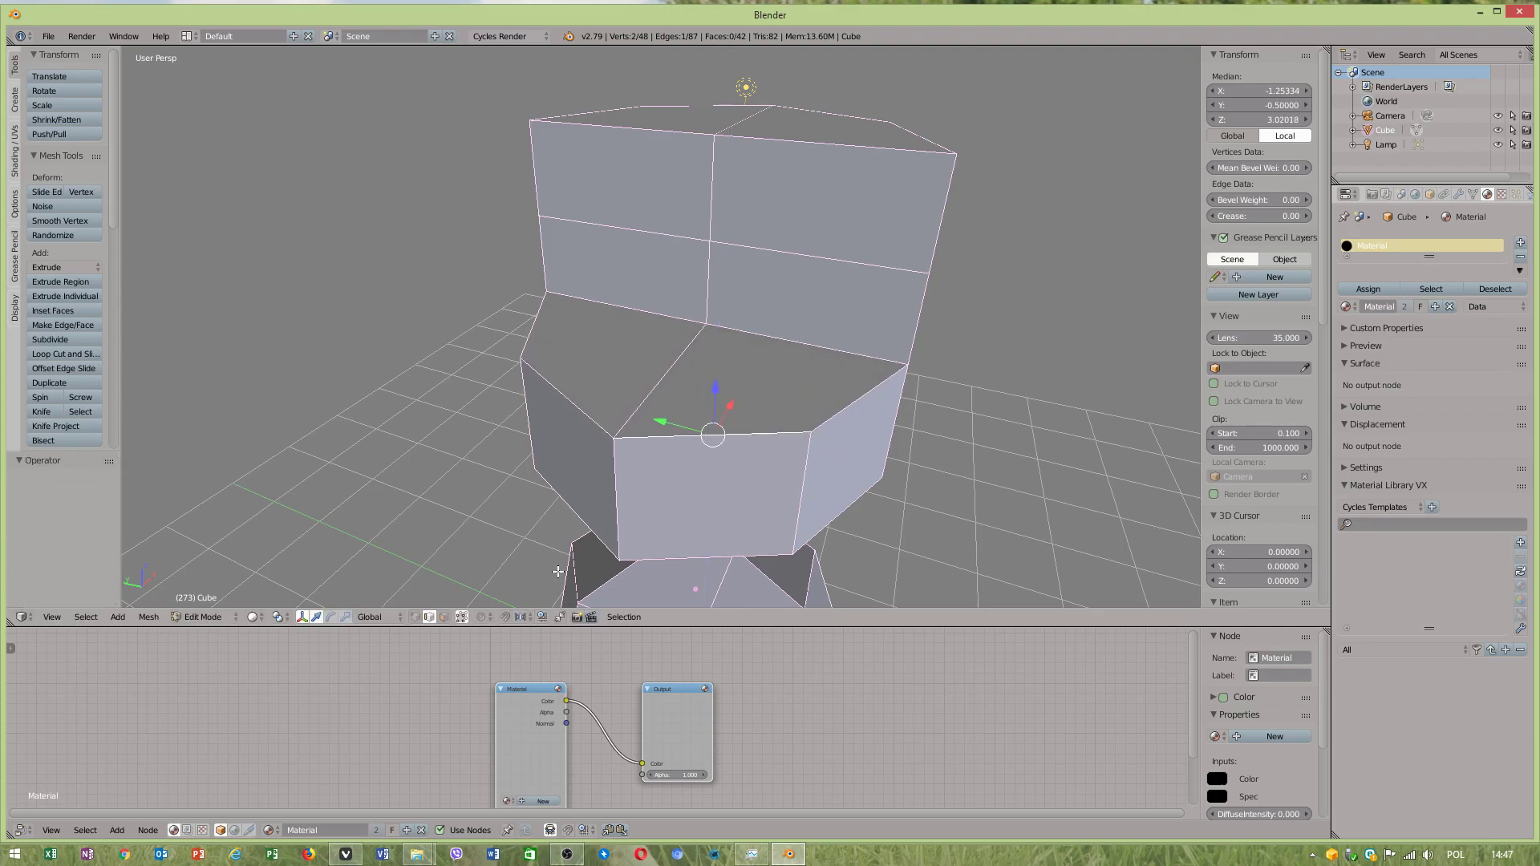